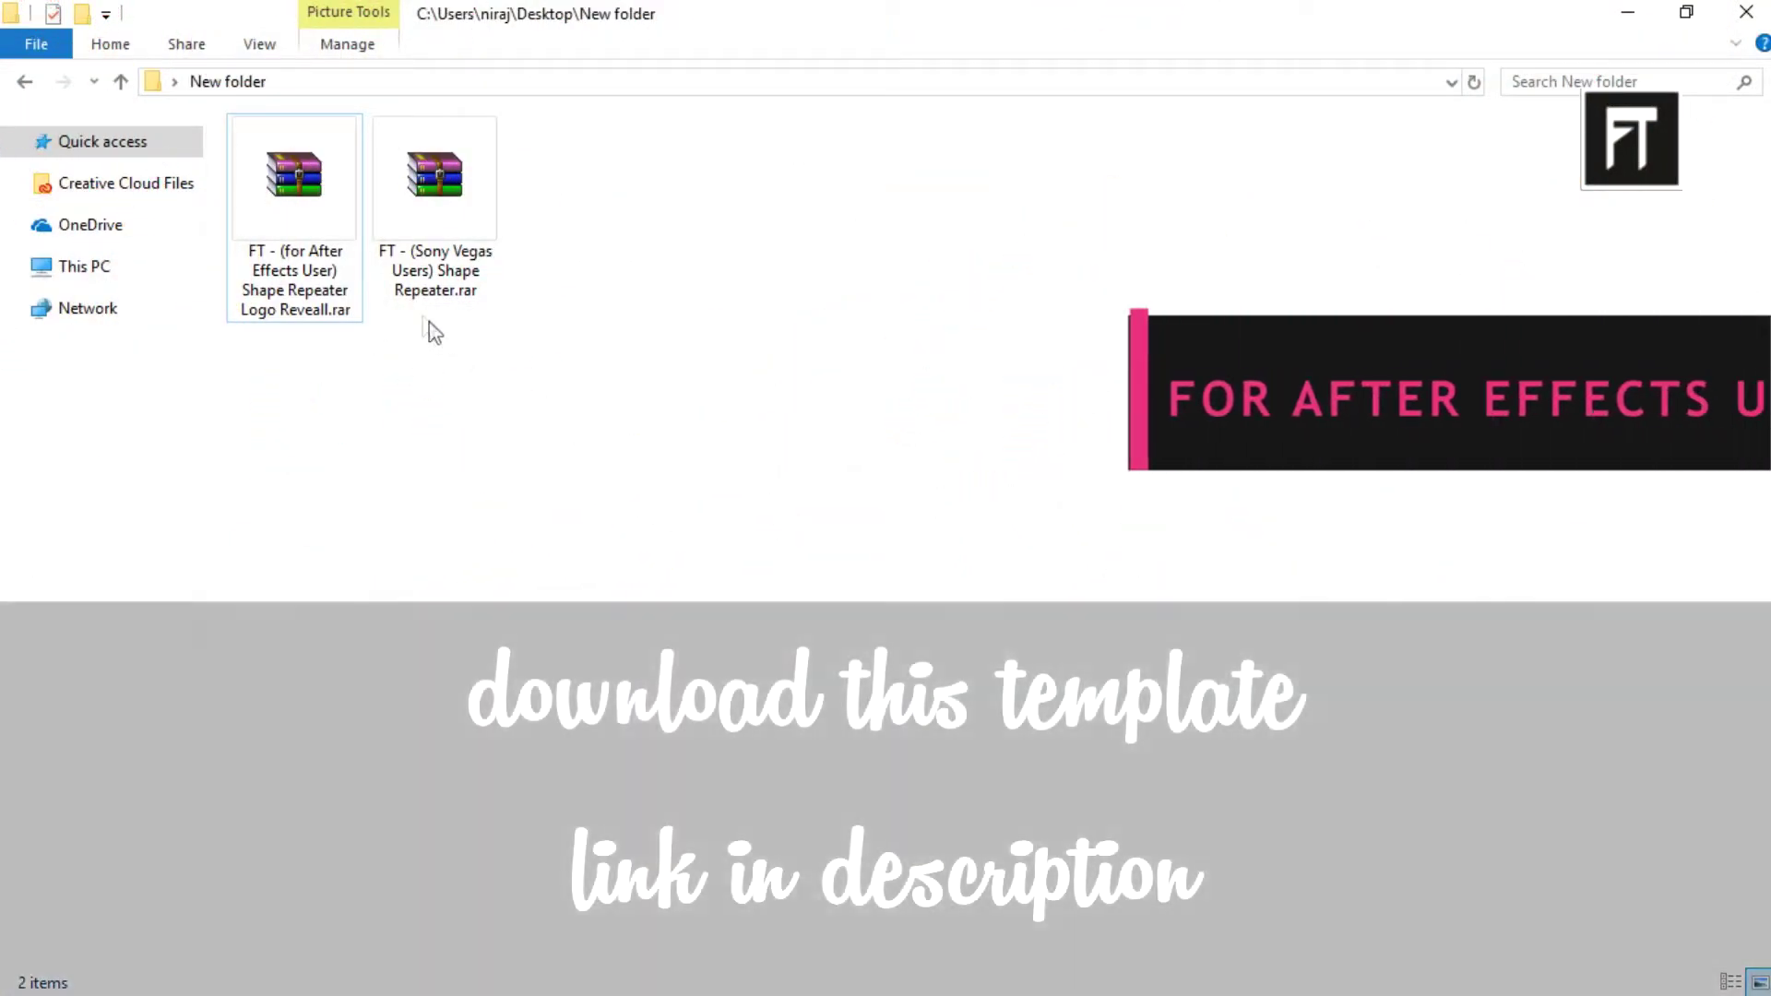
# - Extract the After Effects template archive and open shape repeater reveal.aep from the extracted folder
pyautogui.rightClick(274, 213)
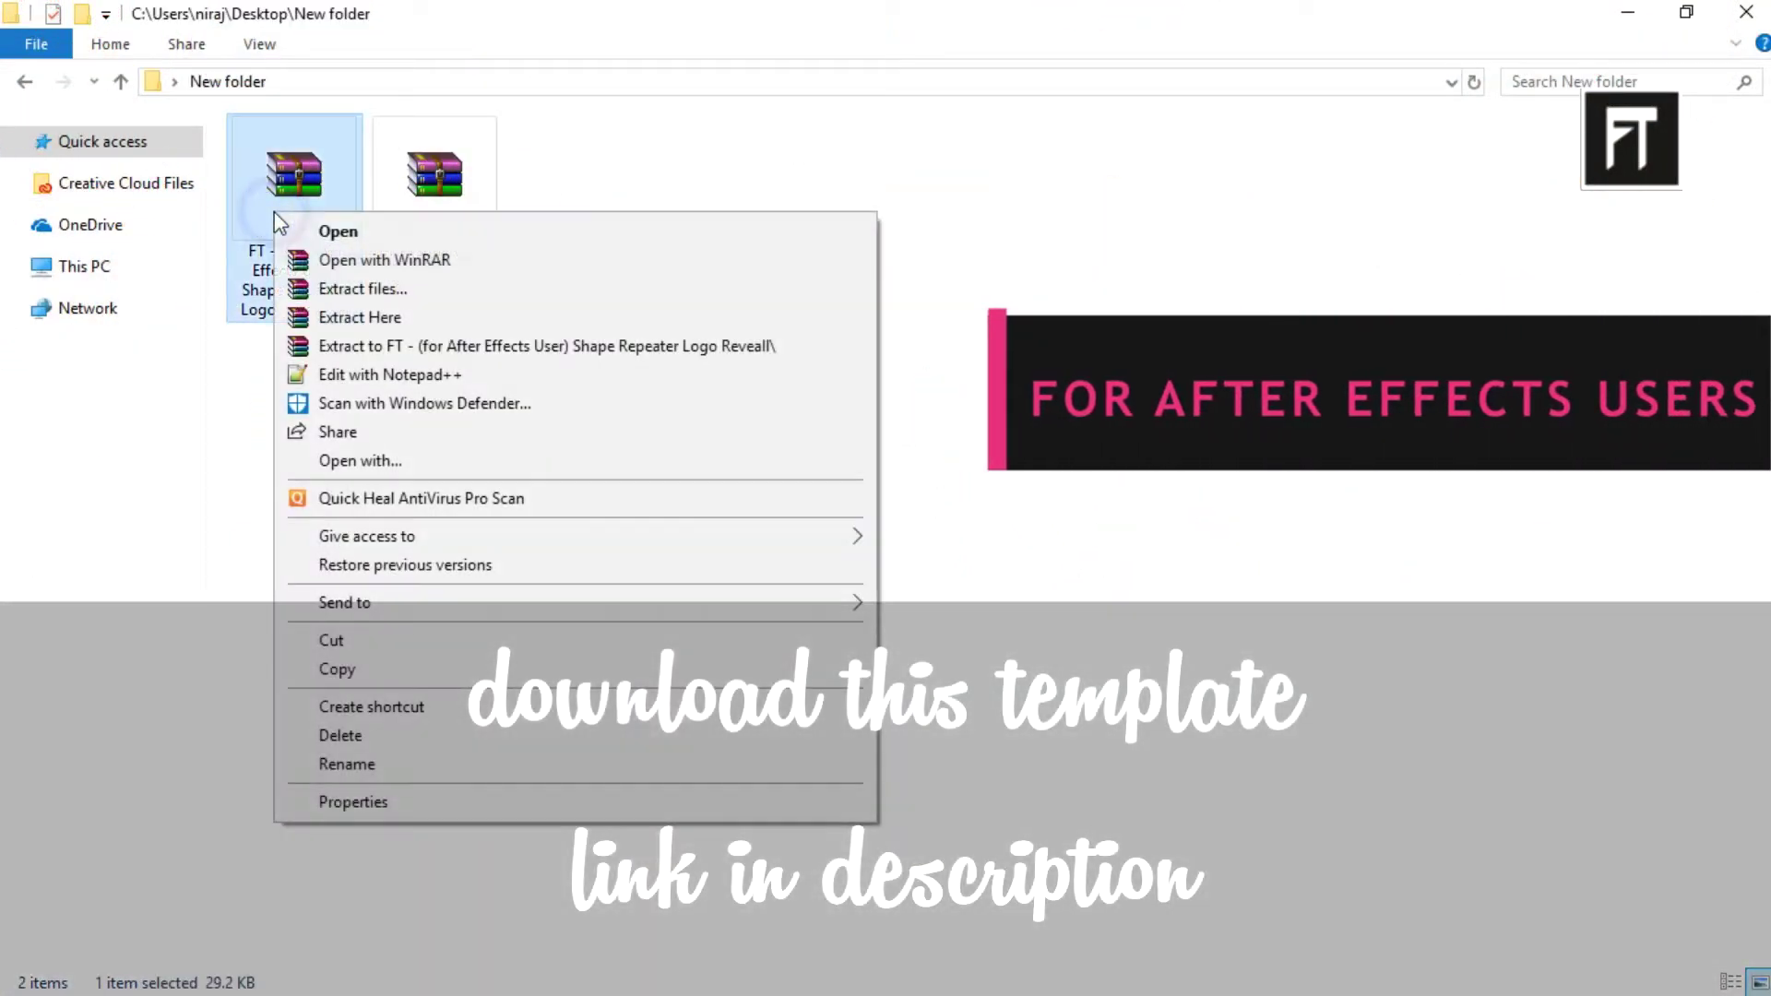
pyautogui.click(351, 318)
pyautogui.click(572, 395)
pyautogui.doubleClick(588, 229)
pyautogui.doubleClick(473, 185)
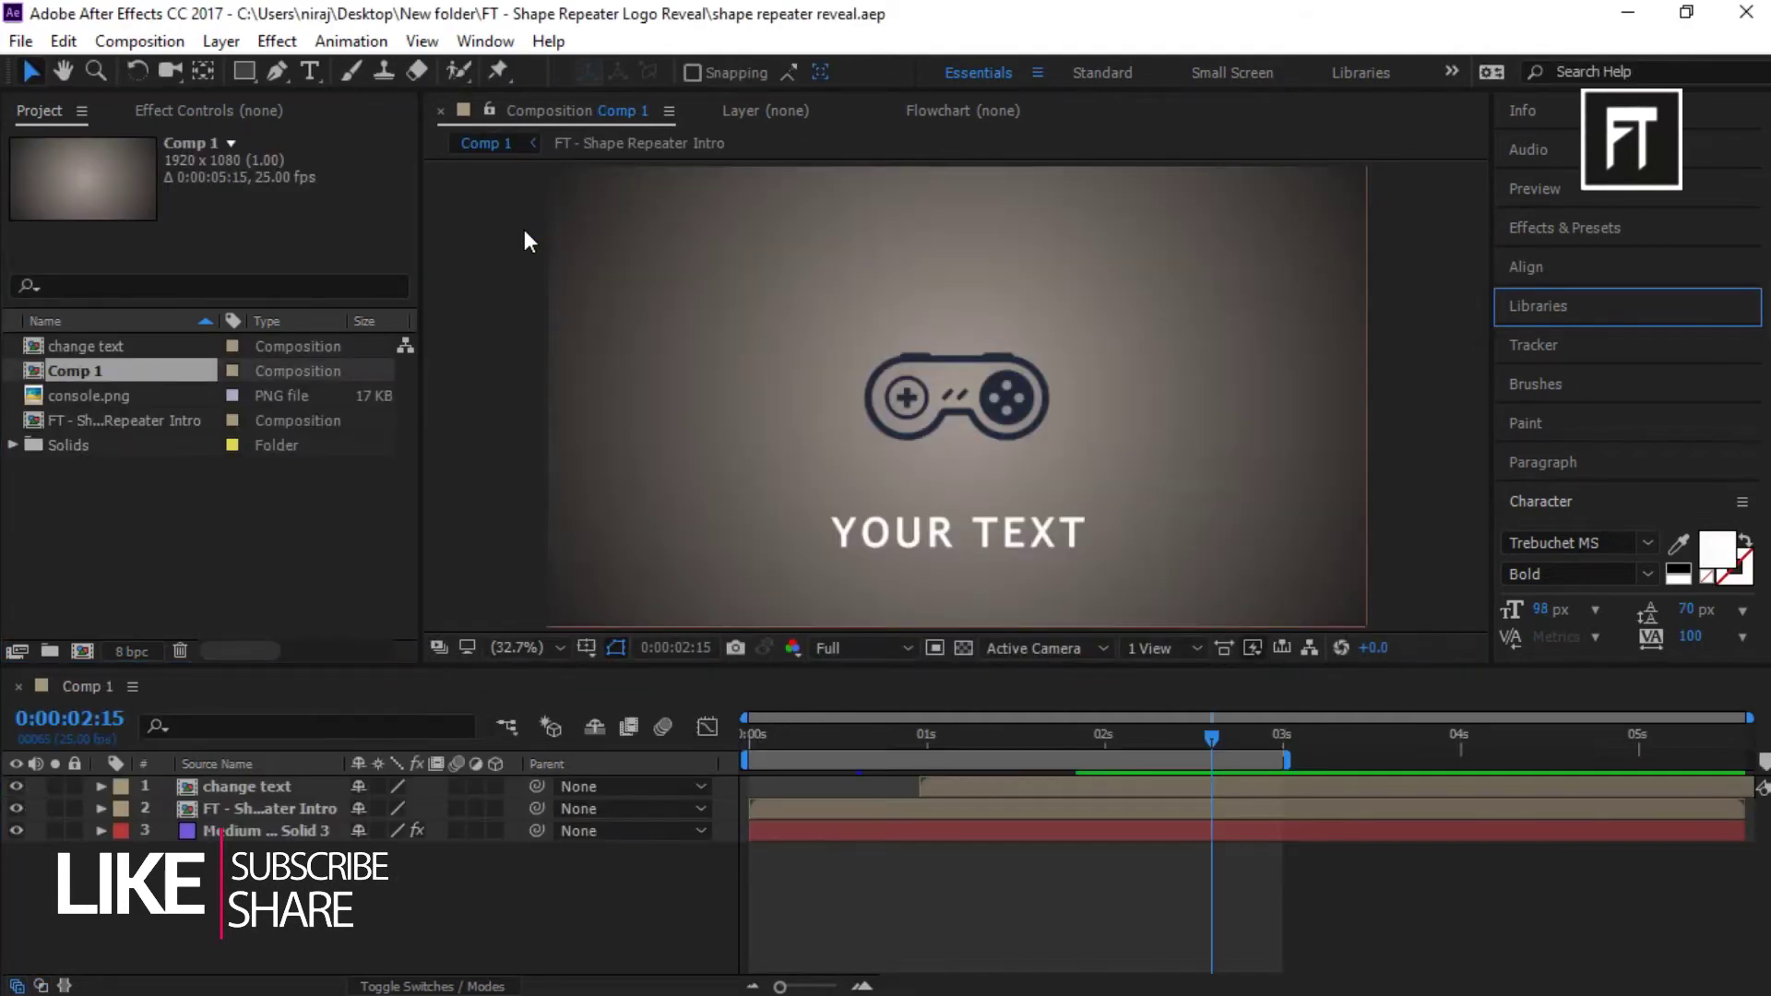
# - Rewind Comp 1 and open the FT - Shape Repeater Intro precomp from layer 2
pyautogui.moveTo(1254, 729); pyautogui.dragTo(749, 752)
pyautogui.click(136, 420)
pyautogui.click(271, 785)
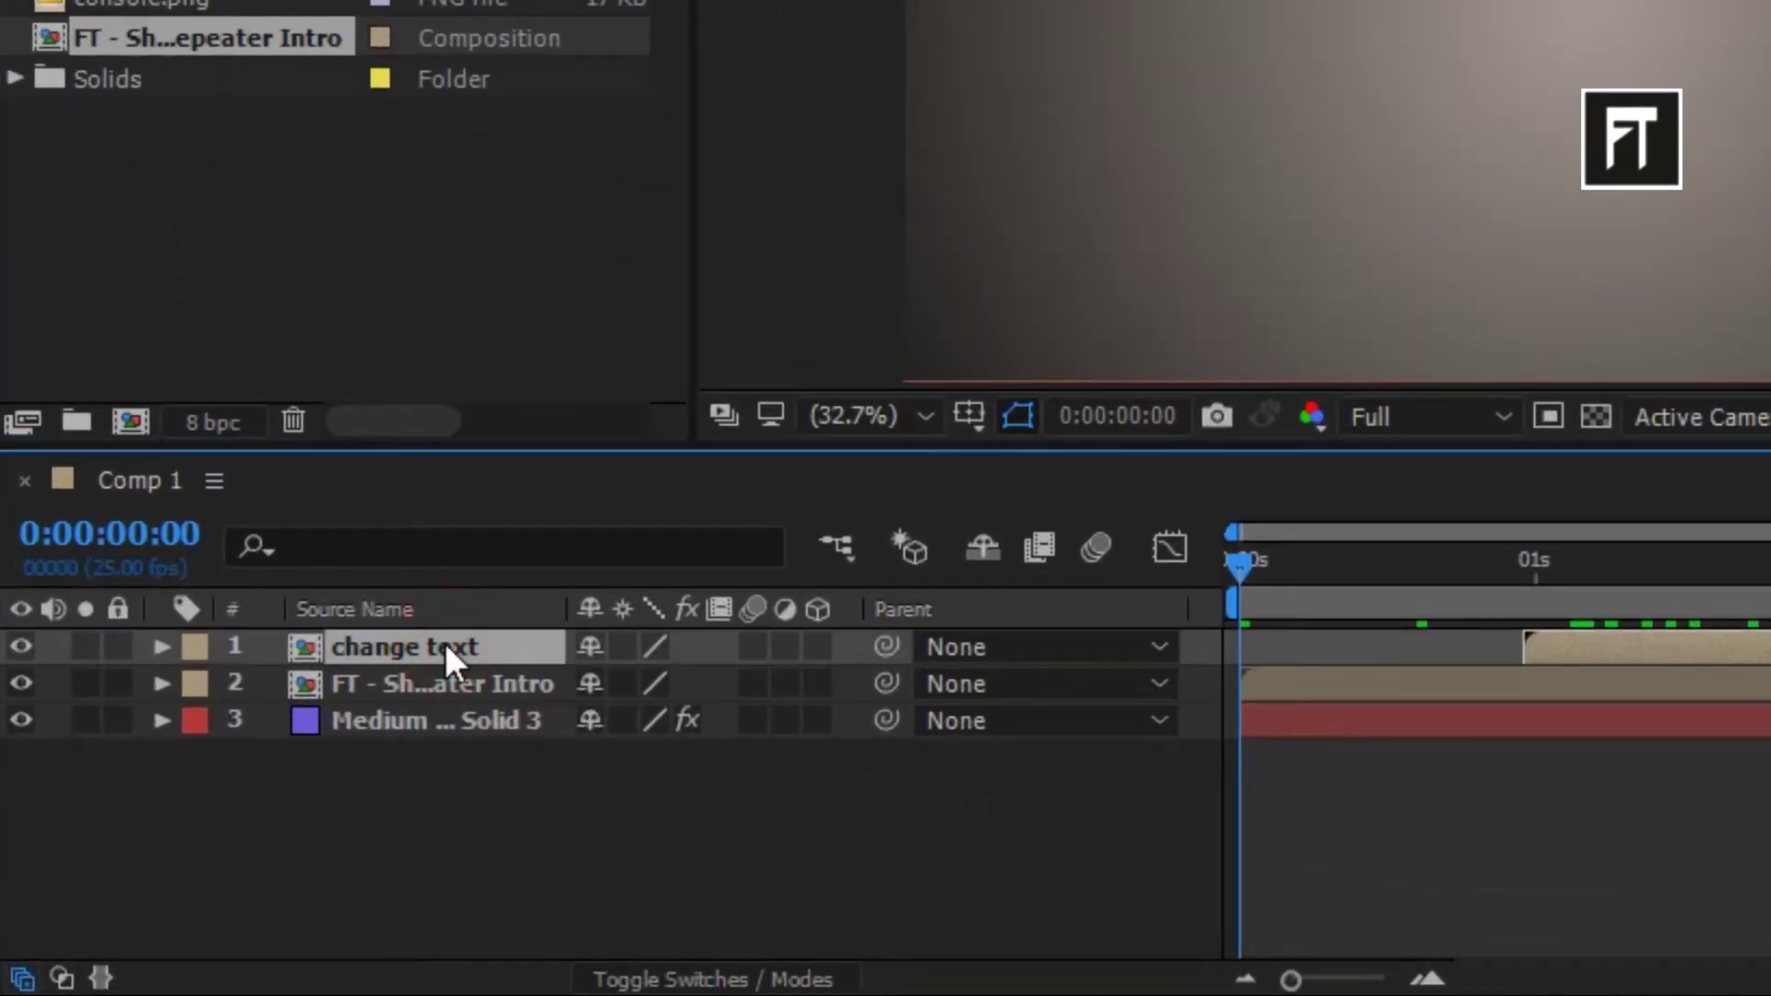
pyautogui.click(413, 679)
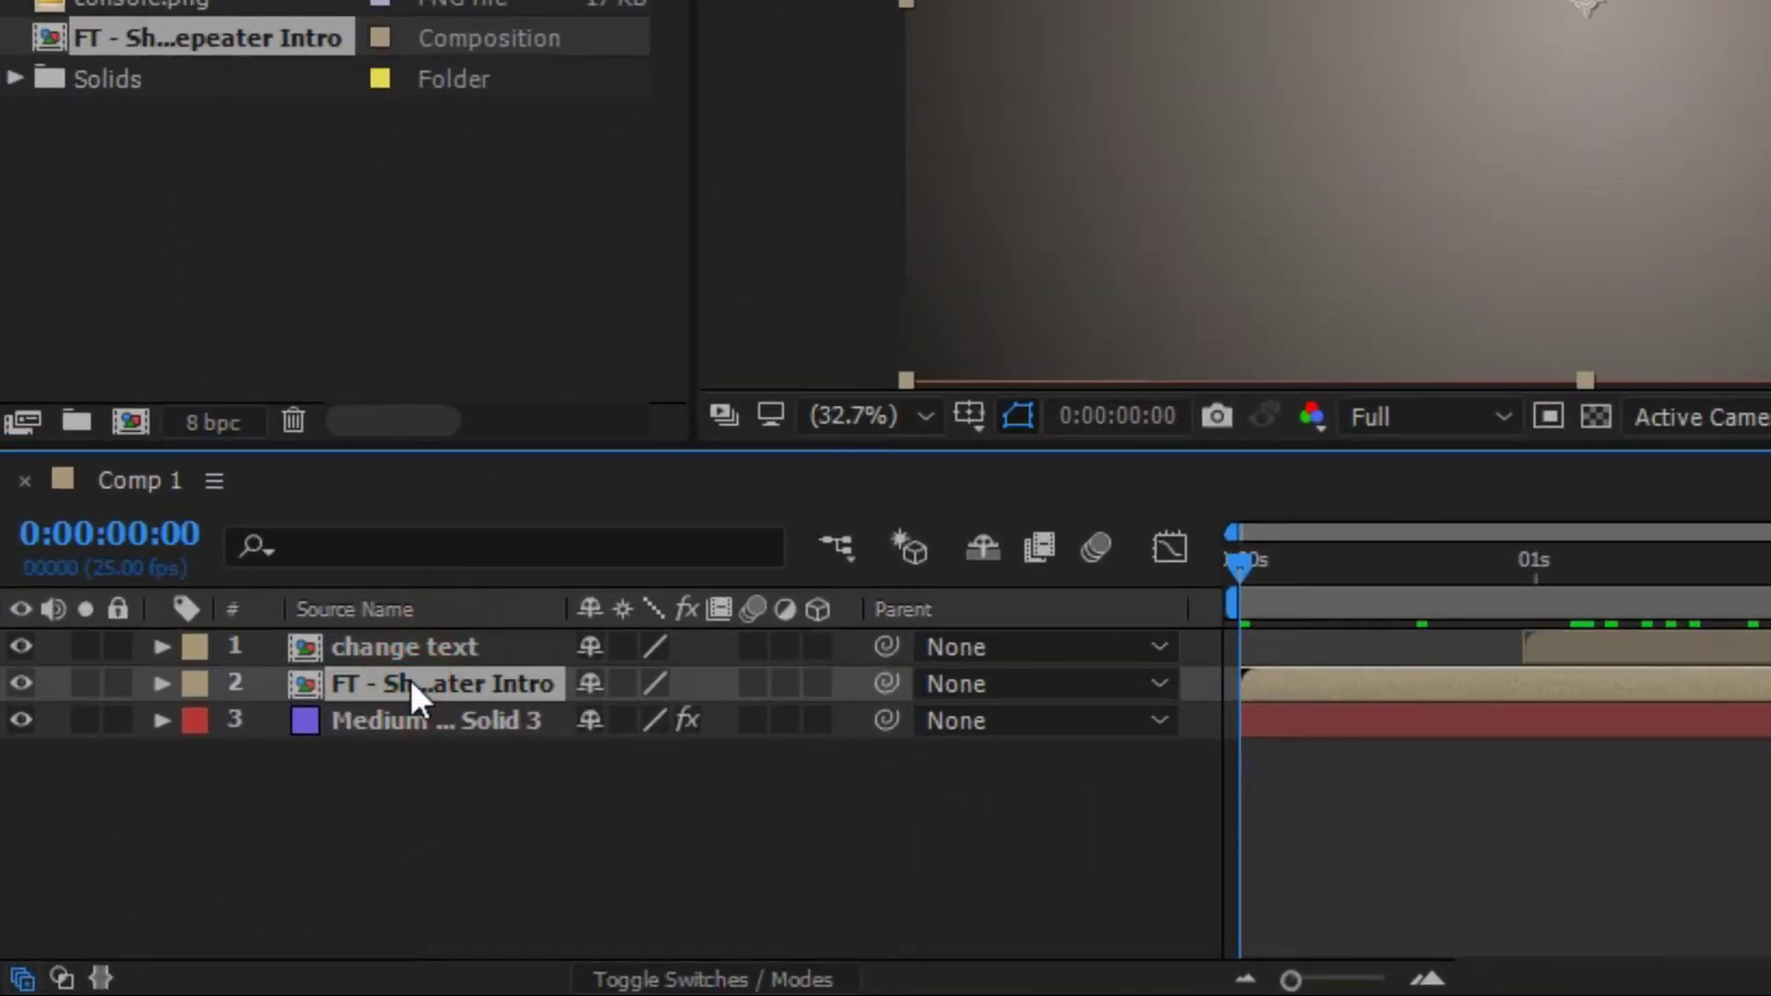
pyautogui.doubleClick(406, 679)
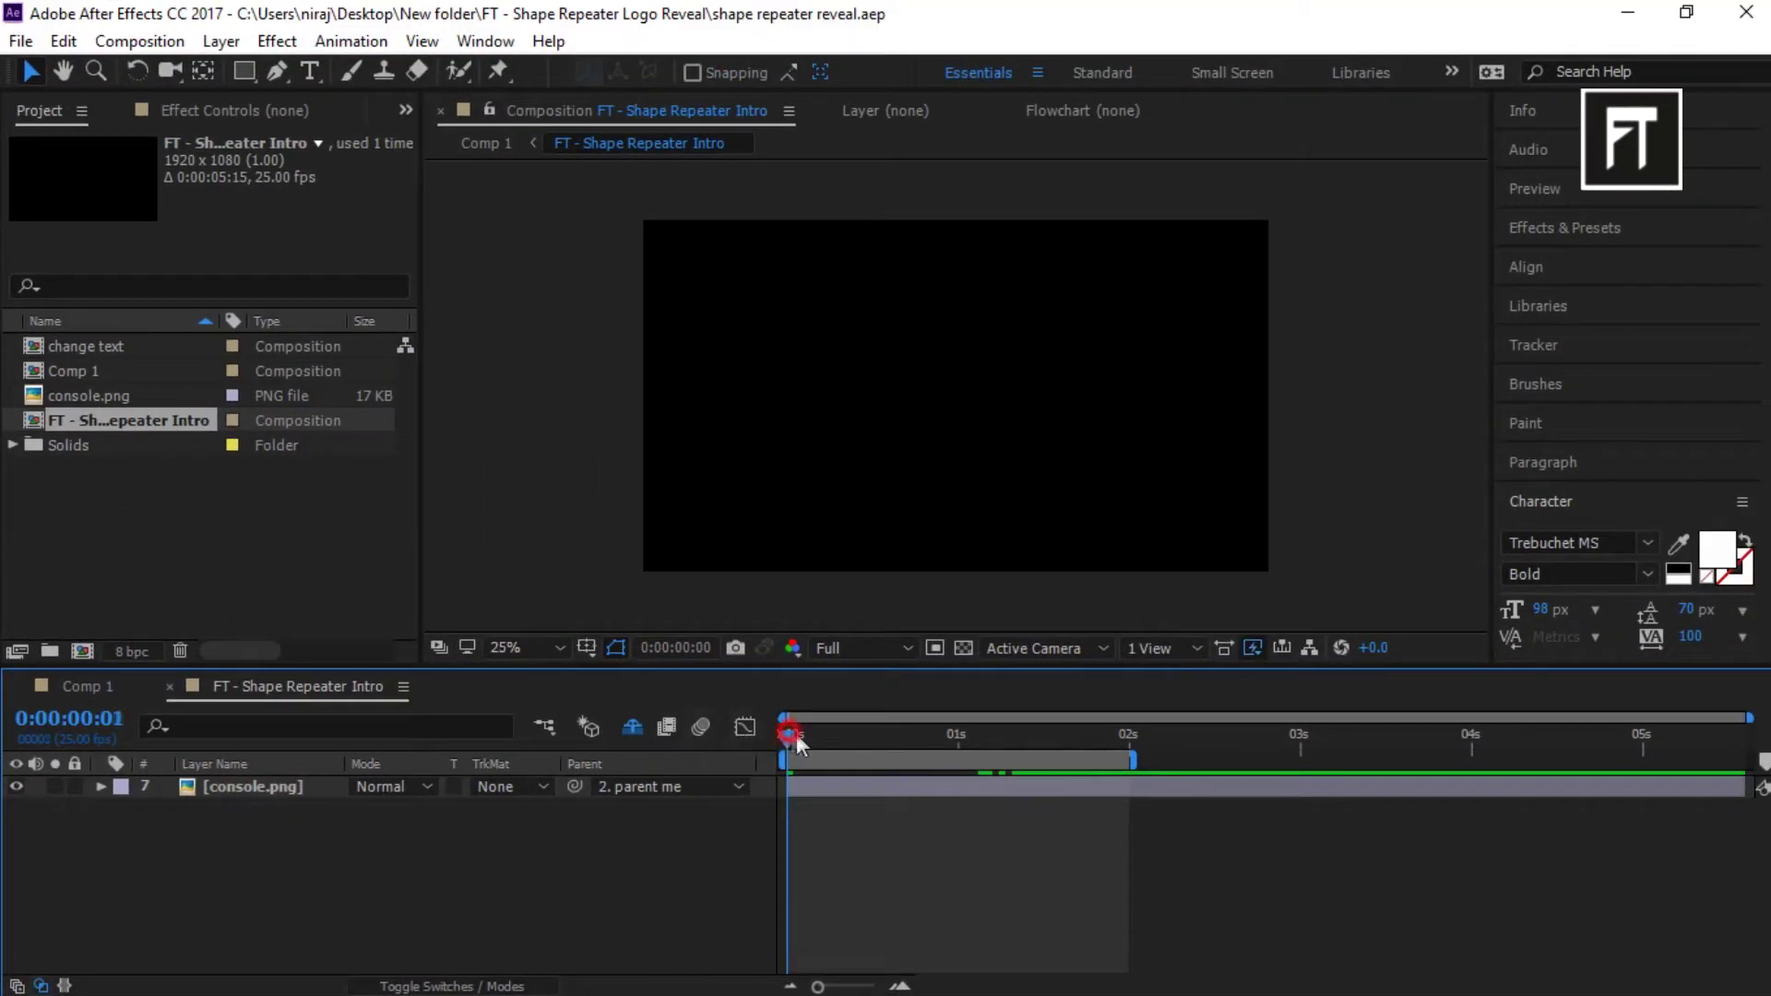
# - Delete the old console.png from the intro comp and project, then re-import console.png from Explorer
pyautogui.moveTo(795, 733); pyautogui.dragTo(912, 744)
pyautogui.click(262, 788)
pyautogui.press('Delete')
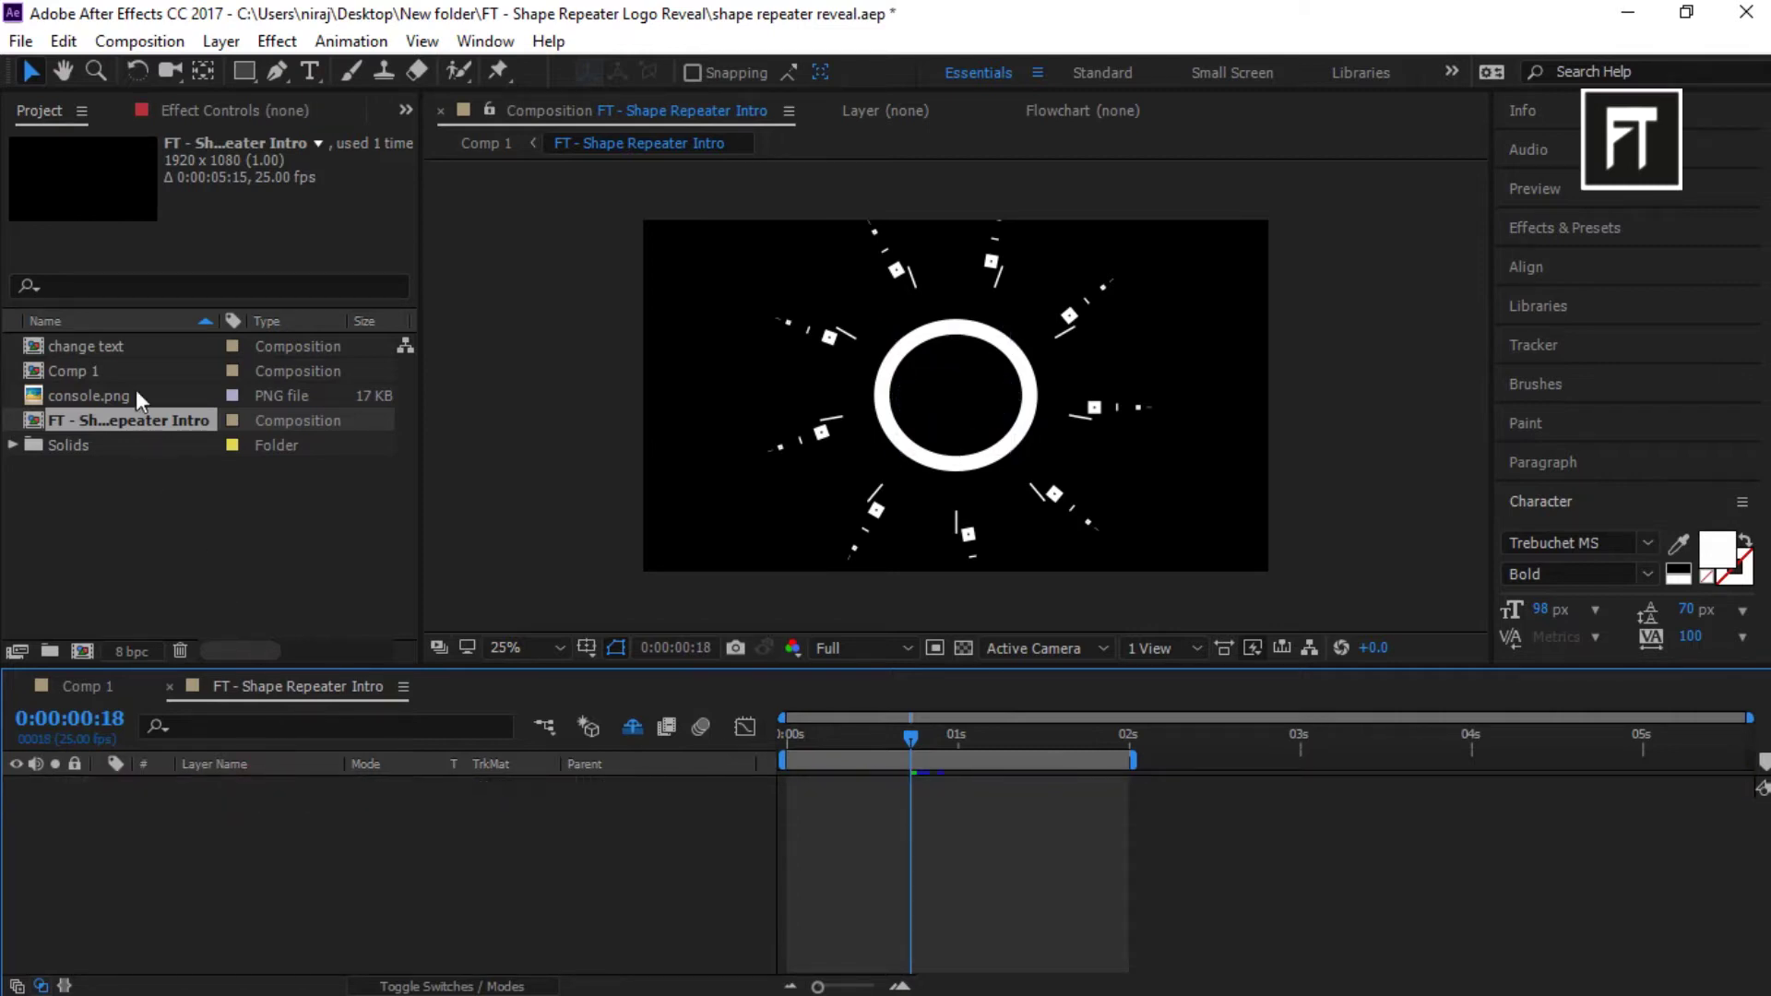
pyautogui.click(136, 395)
pyautogui.press('Delete')
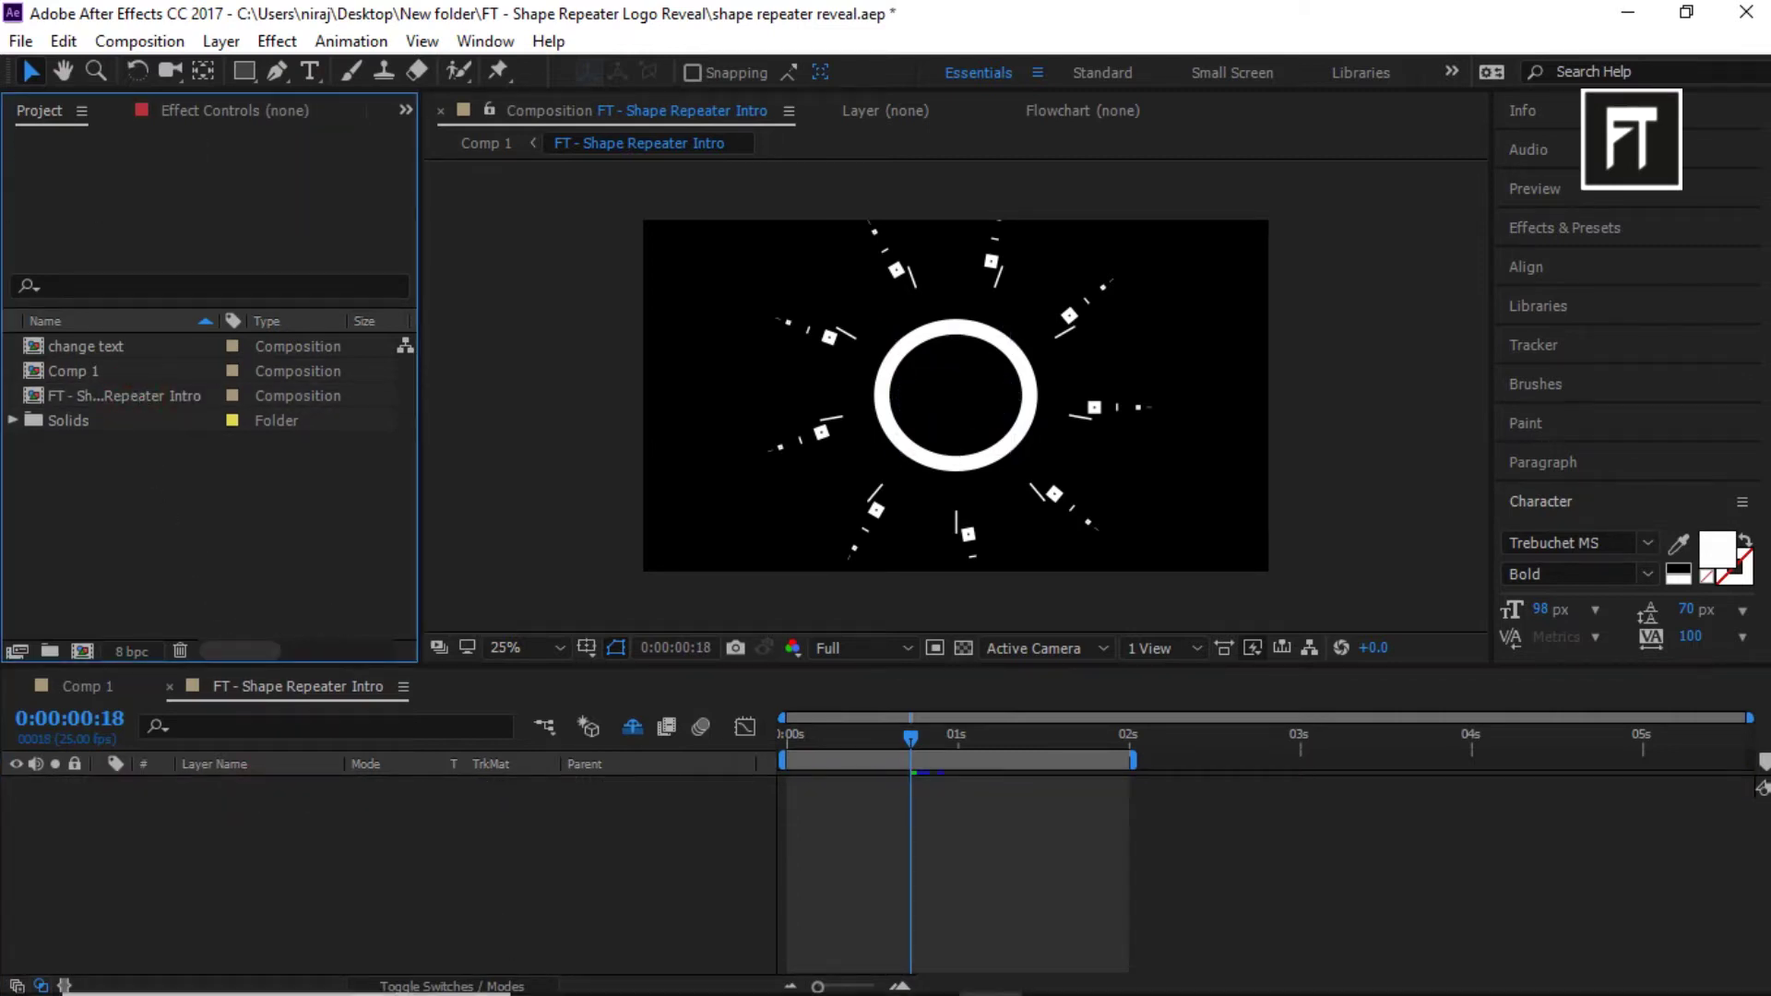
pyautogui.click(736, 972)
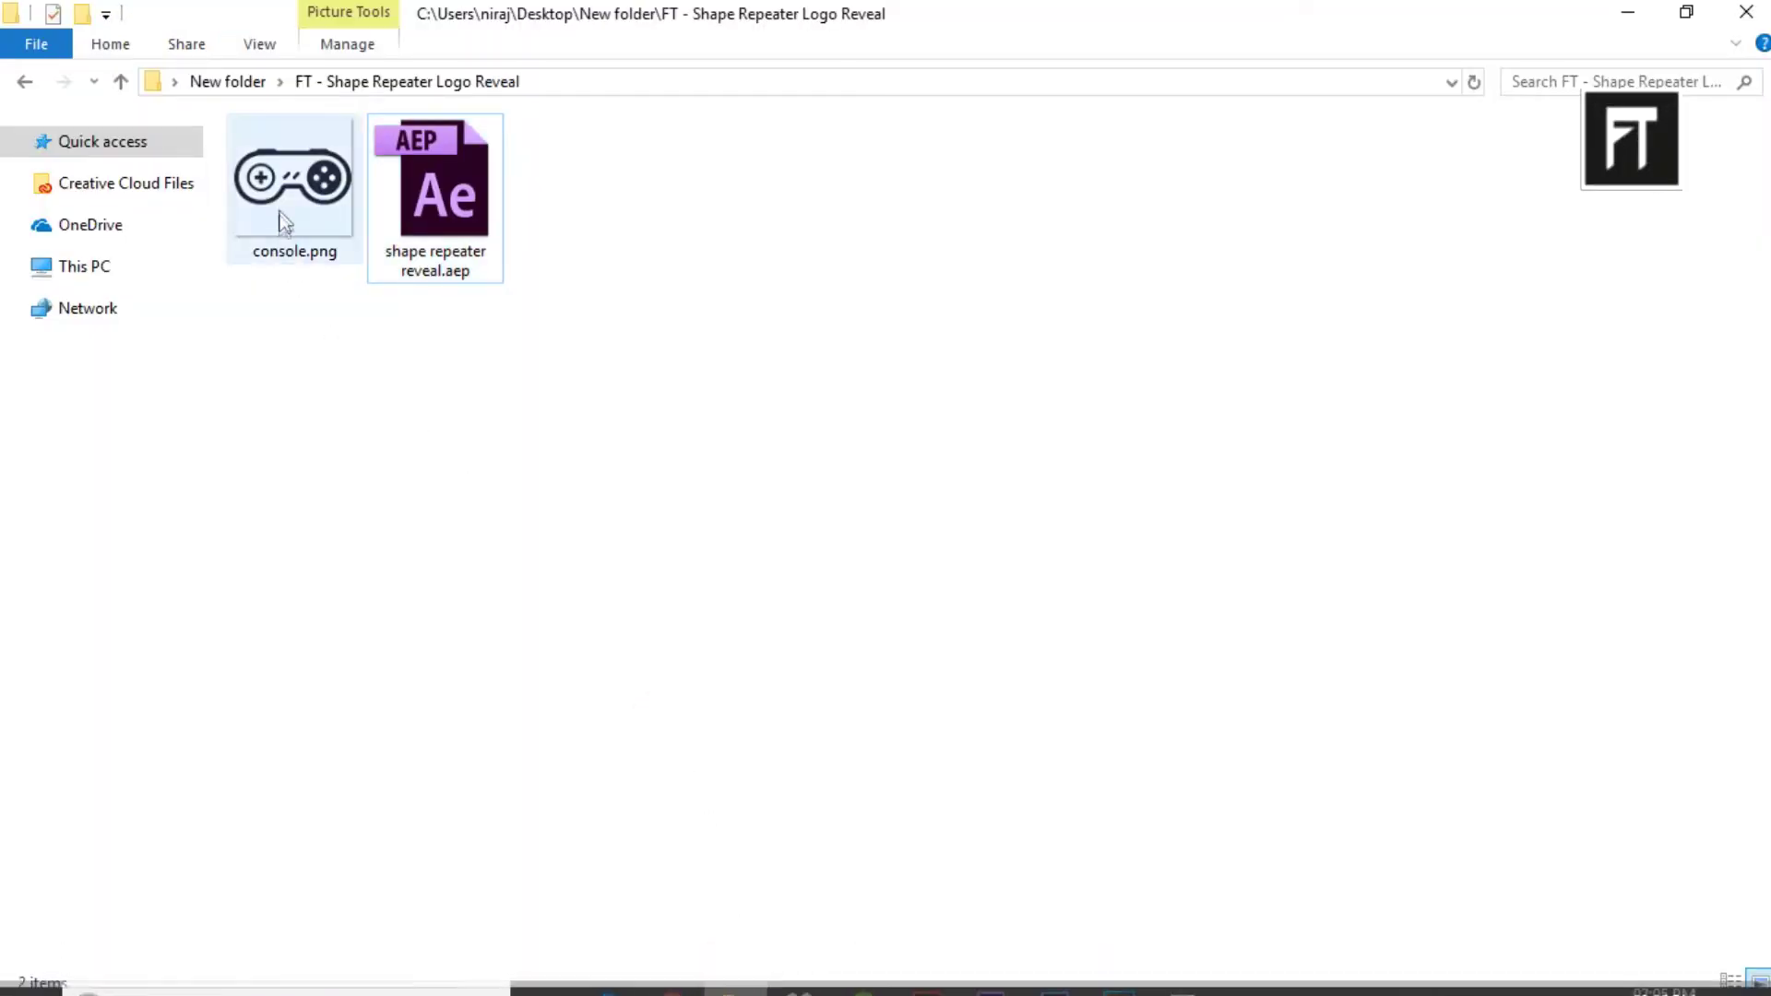
pyautogui.moveTo(285, 219); pyautogui.dragTo(177, 570)
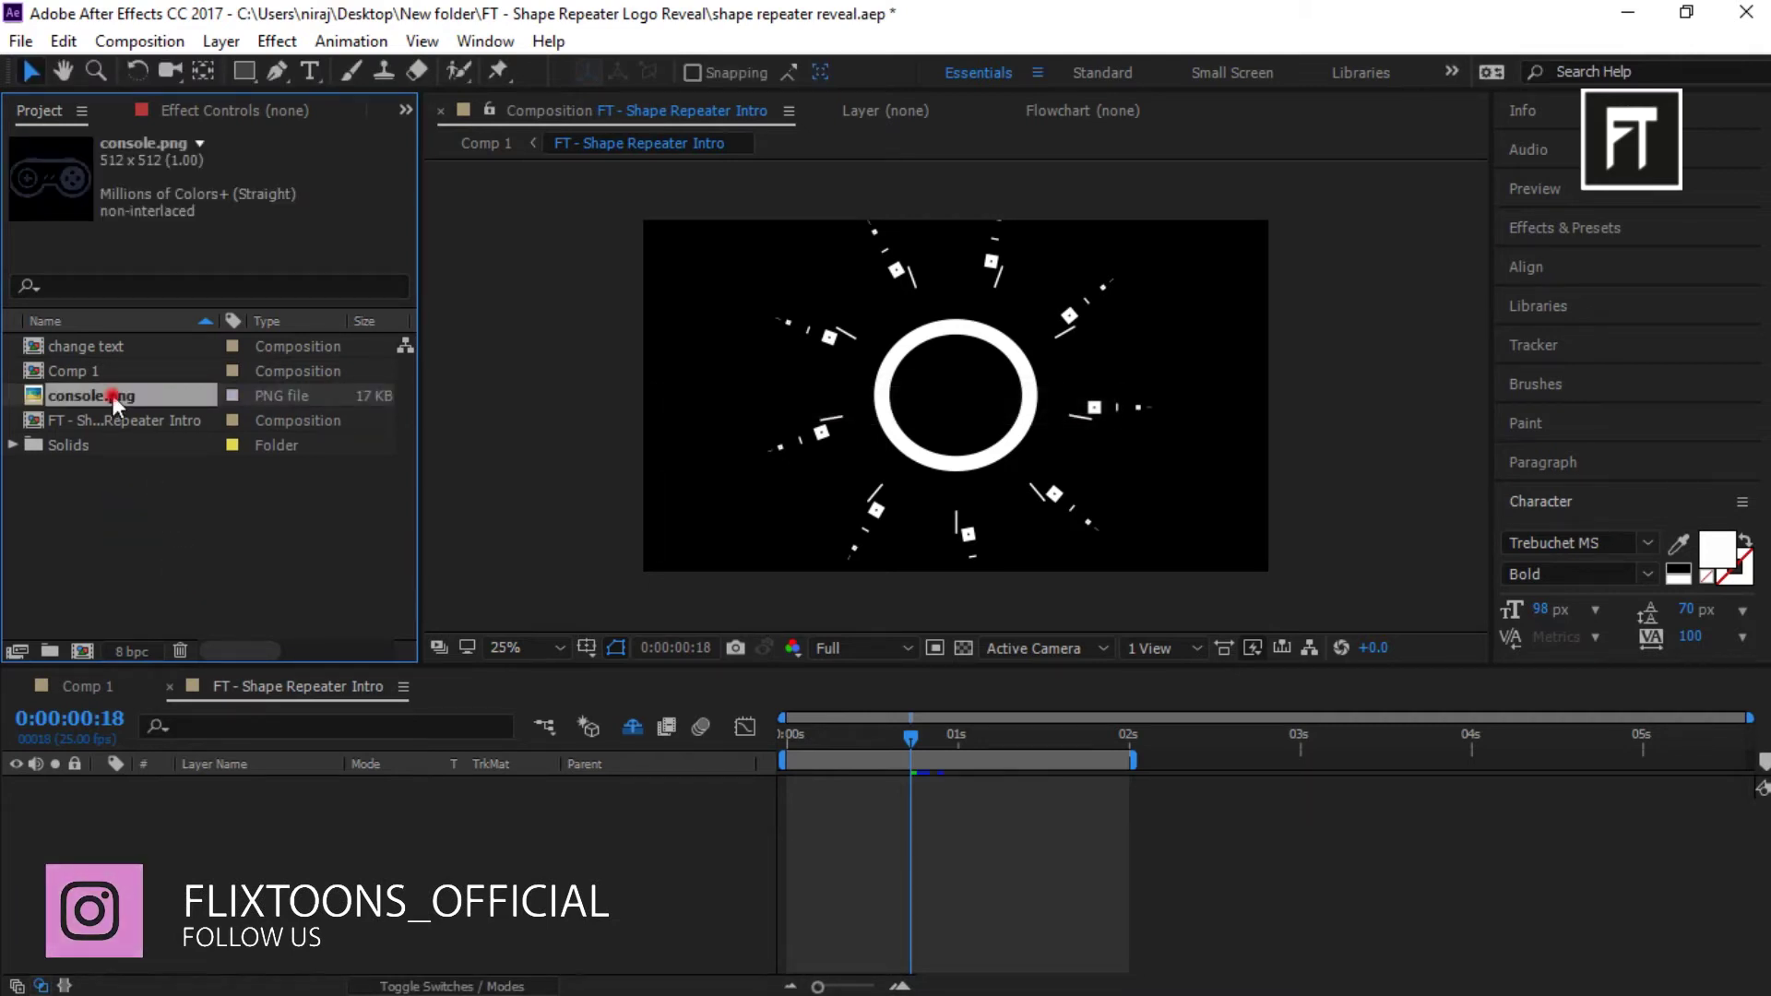
# - Add console.png as a new layer in the intro composition and scale it to 84%
pyautogui.moveTo(112, 394); pyautogui.dragTo(288, 717)
pyautogui.moveTo(282, 805); pyautogui.dragTo(281, 800)
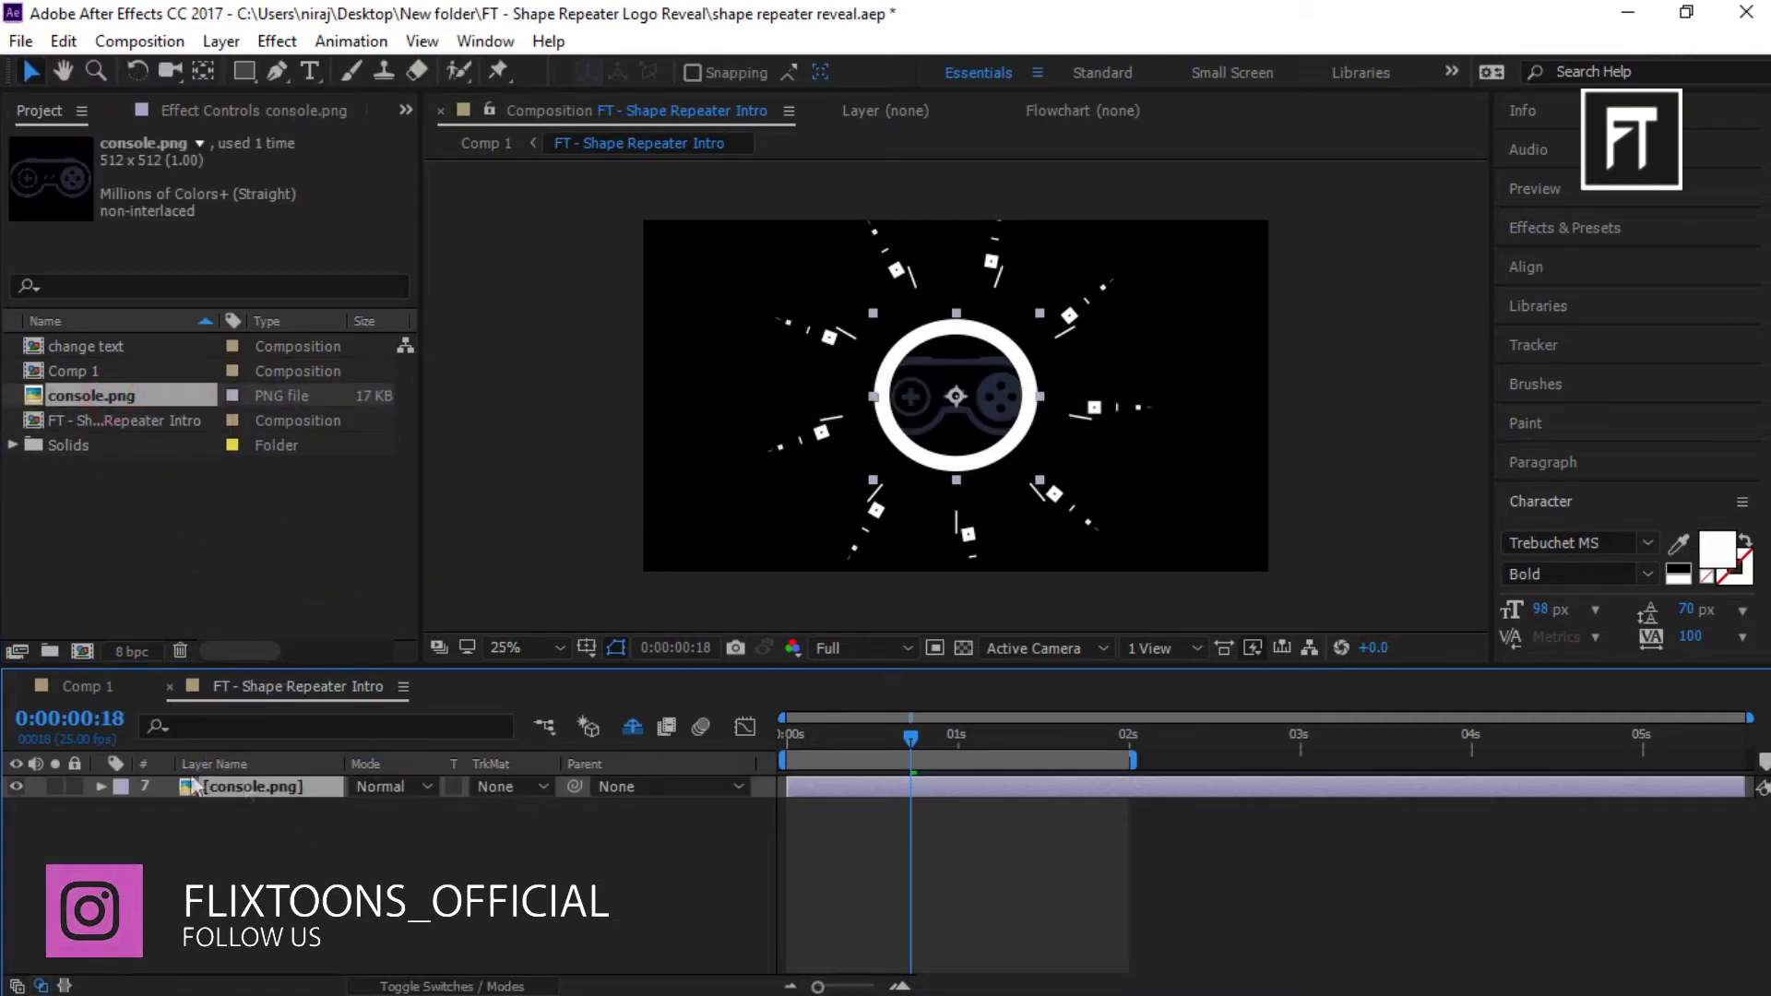
pyautogui.click(963, 740)
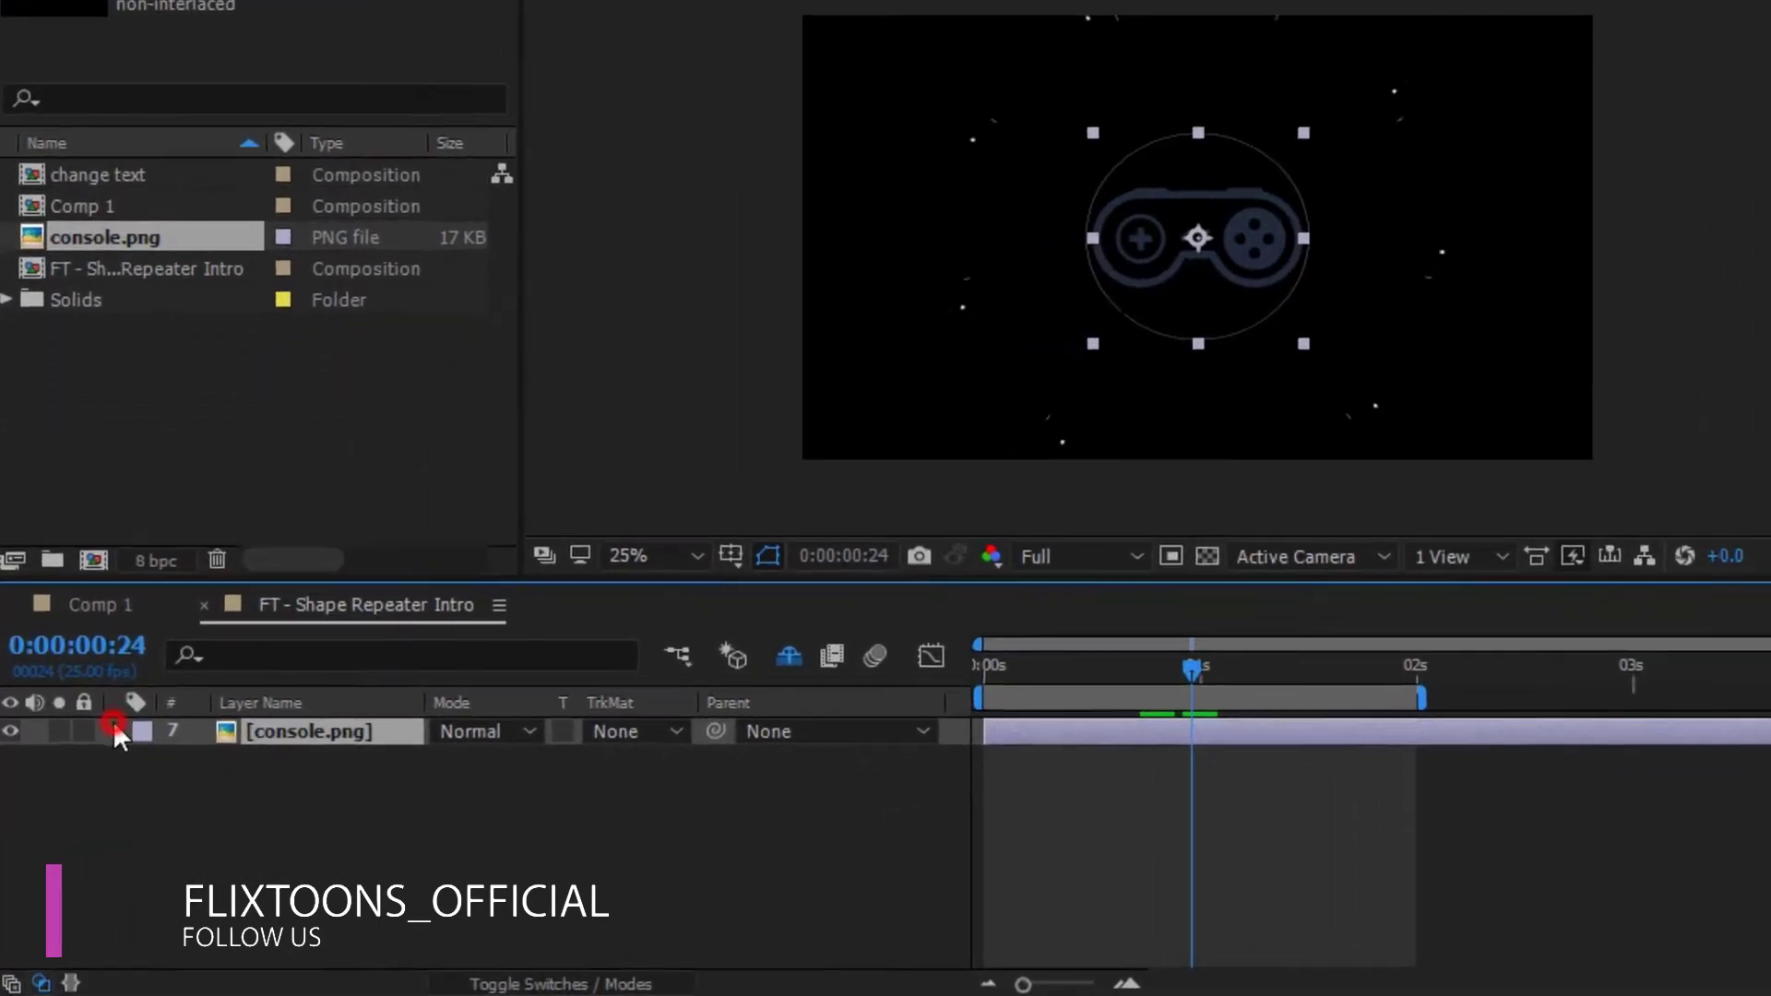
pyautogui.click(101, 782)
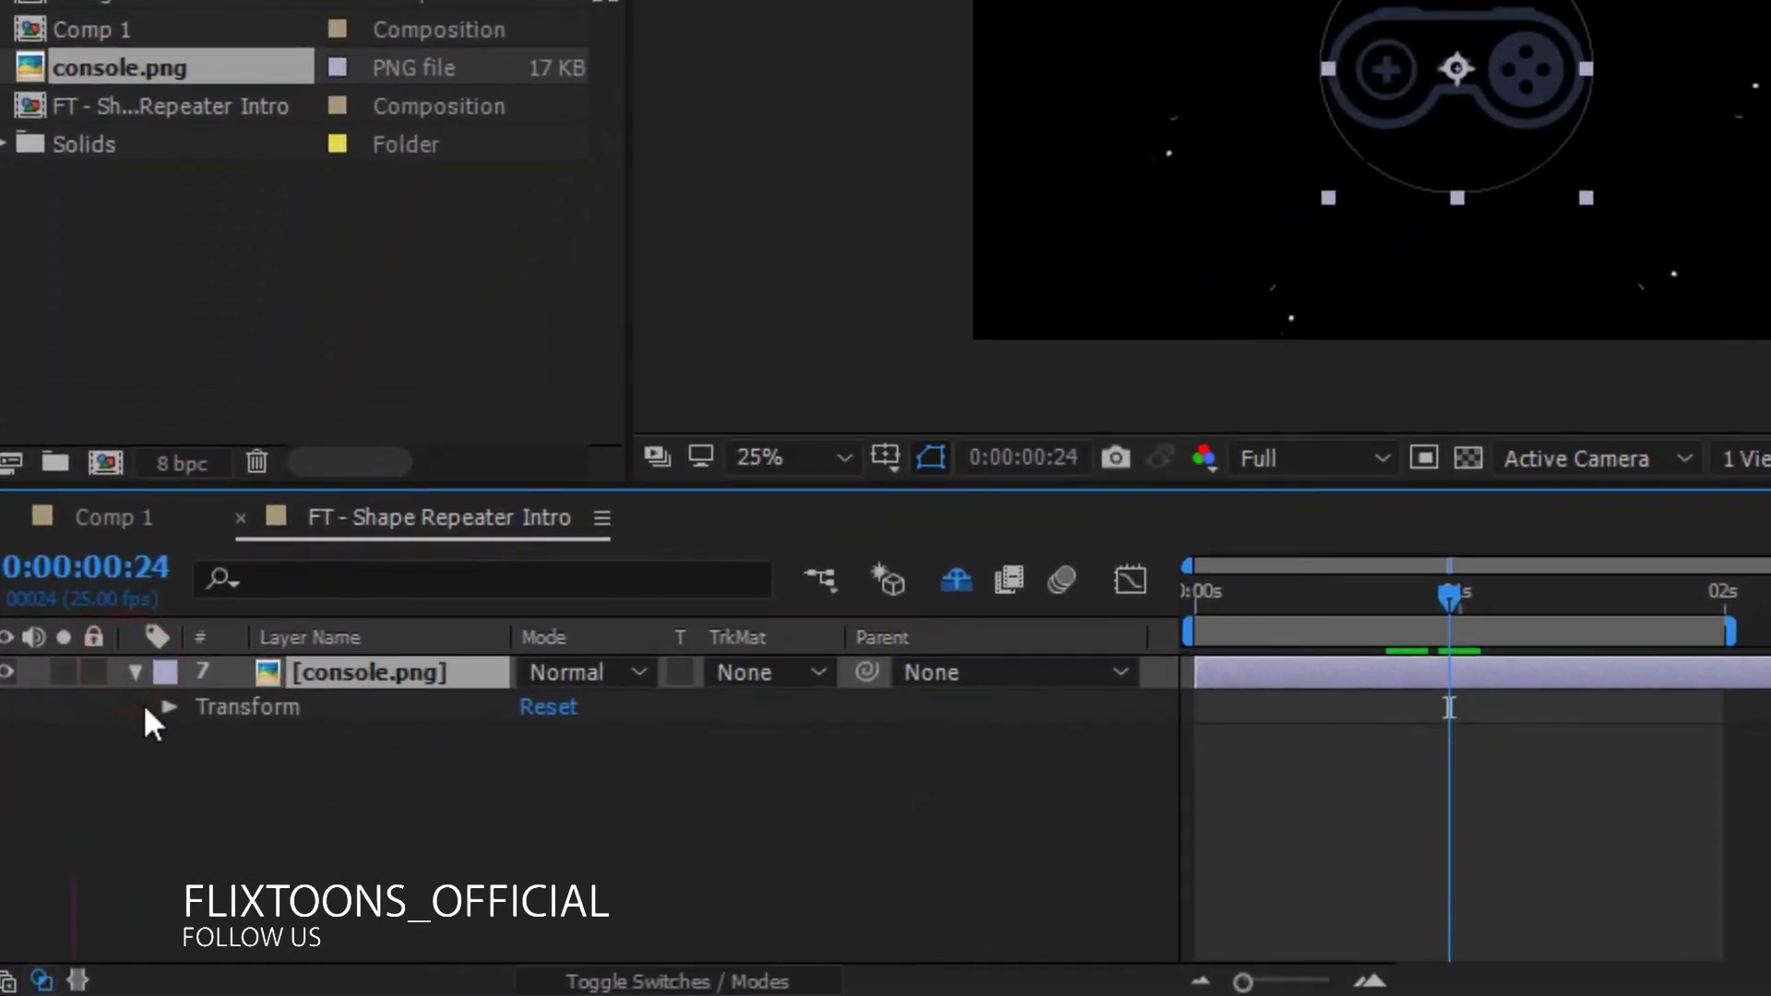
pyautogui.click(169, 709)
pyautogui.moveTo(588, 835)
pyautogui.mouseDown()
pyautogui.moveTo(563, 832)
pyautogui.moveTo(572, 845)
pyautogui.mouseUp()
pyautogui.click(134, 673)
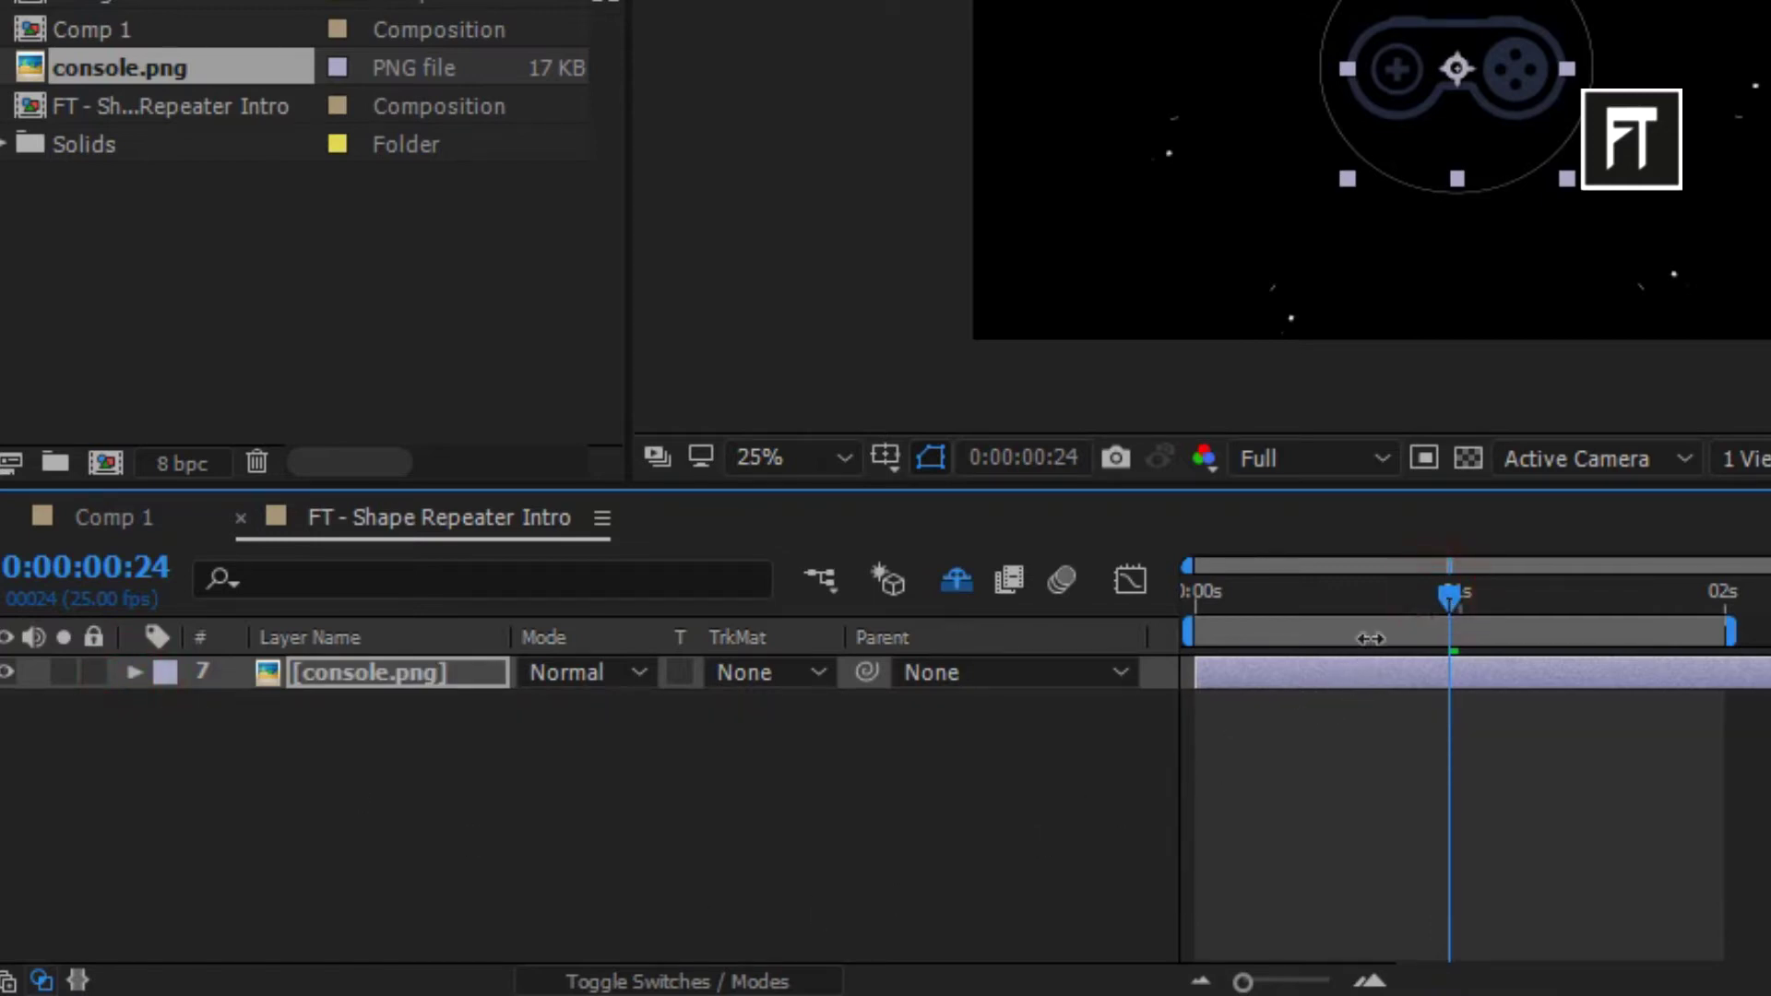
# - Parent the console.png layer to 2. parent me and preview the intro from the start
pyautogui.click(1038, 680)
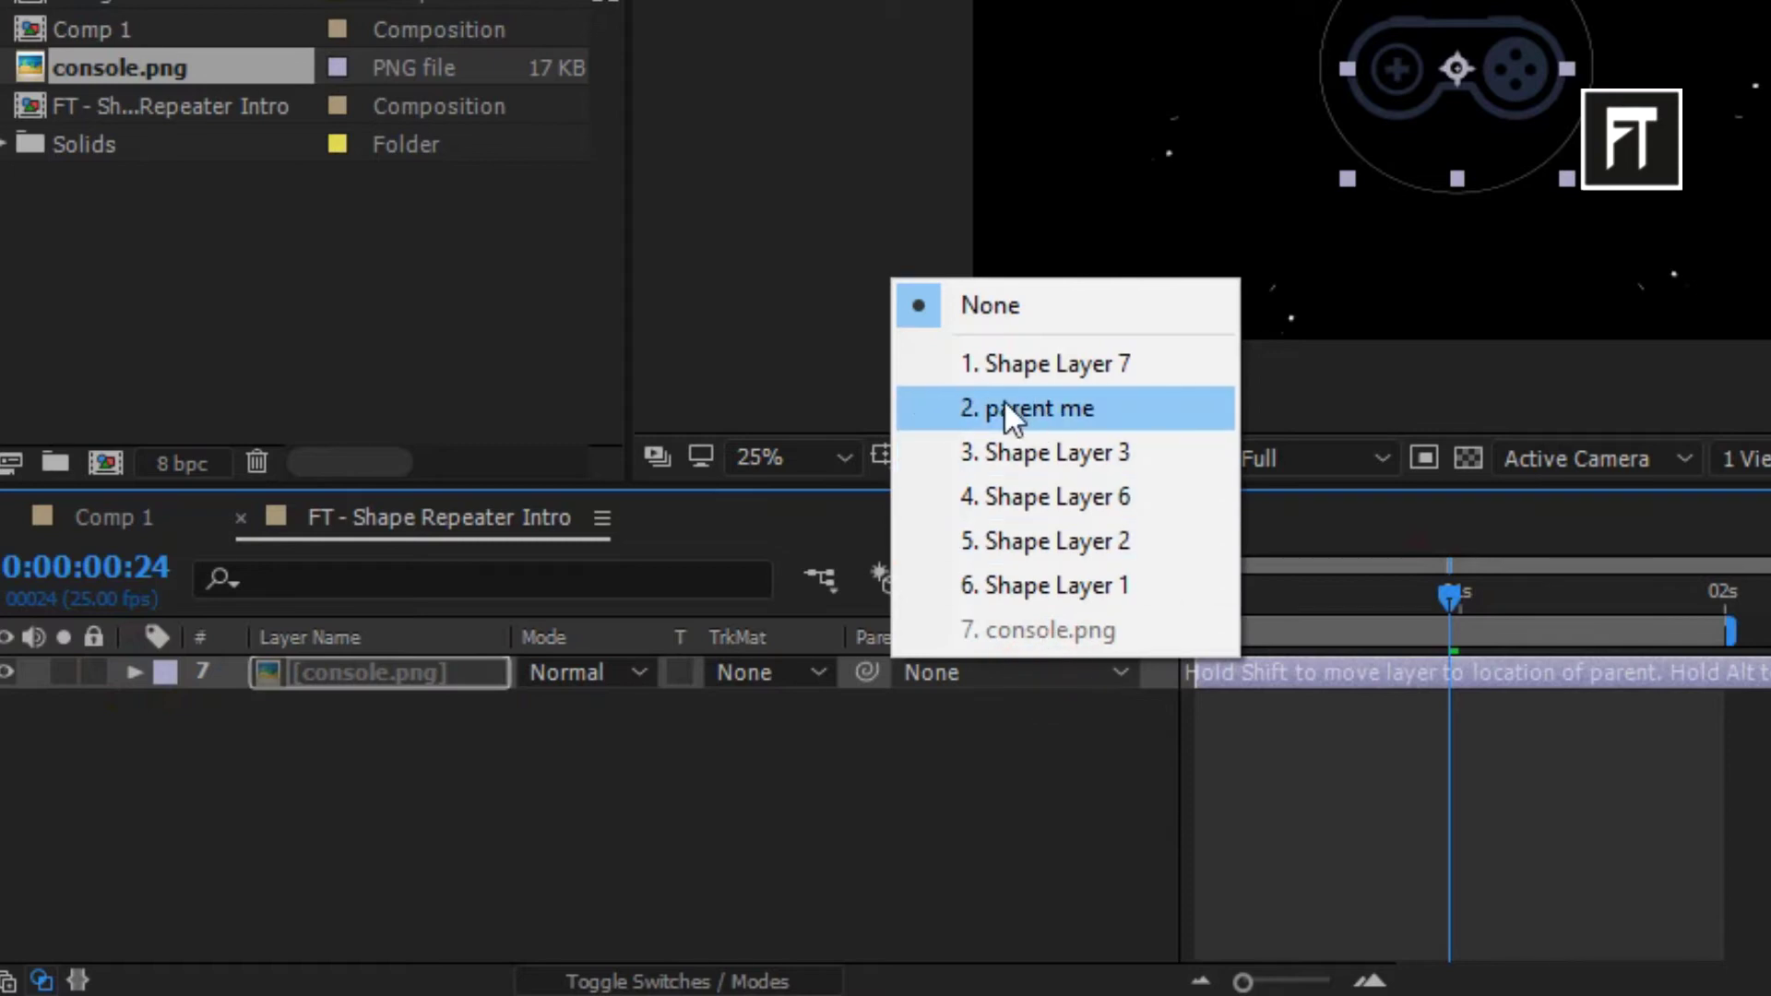
pyautogui.click(1072, 407)
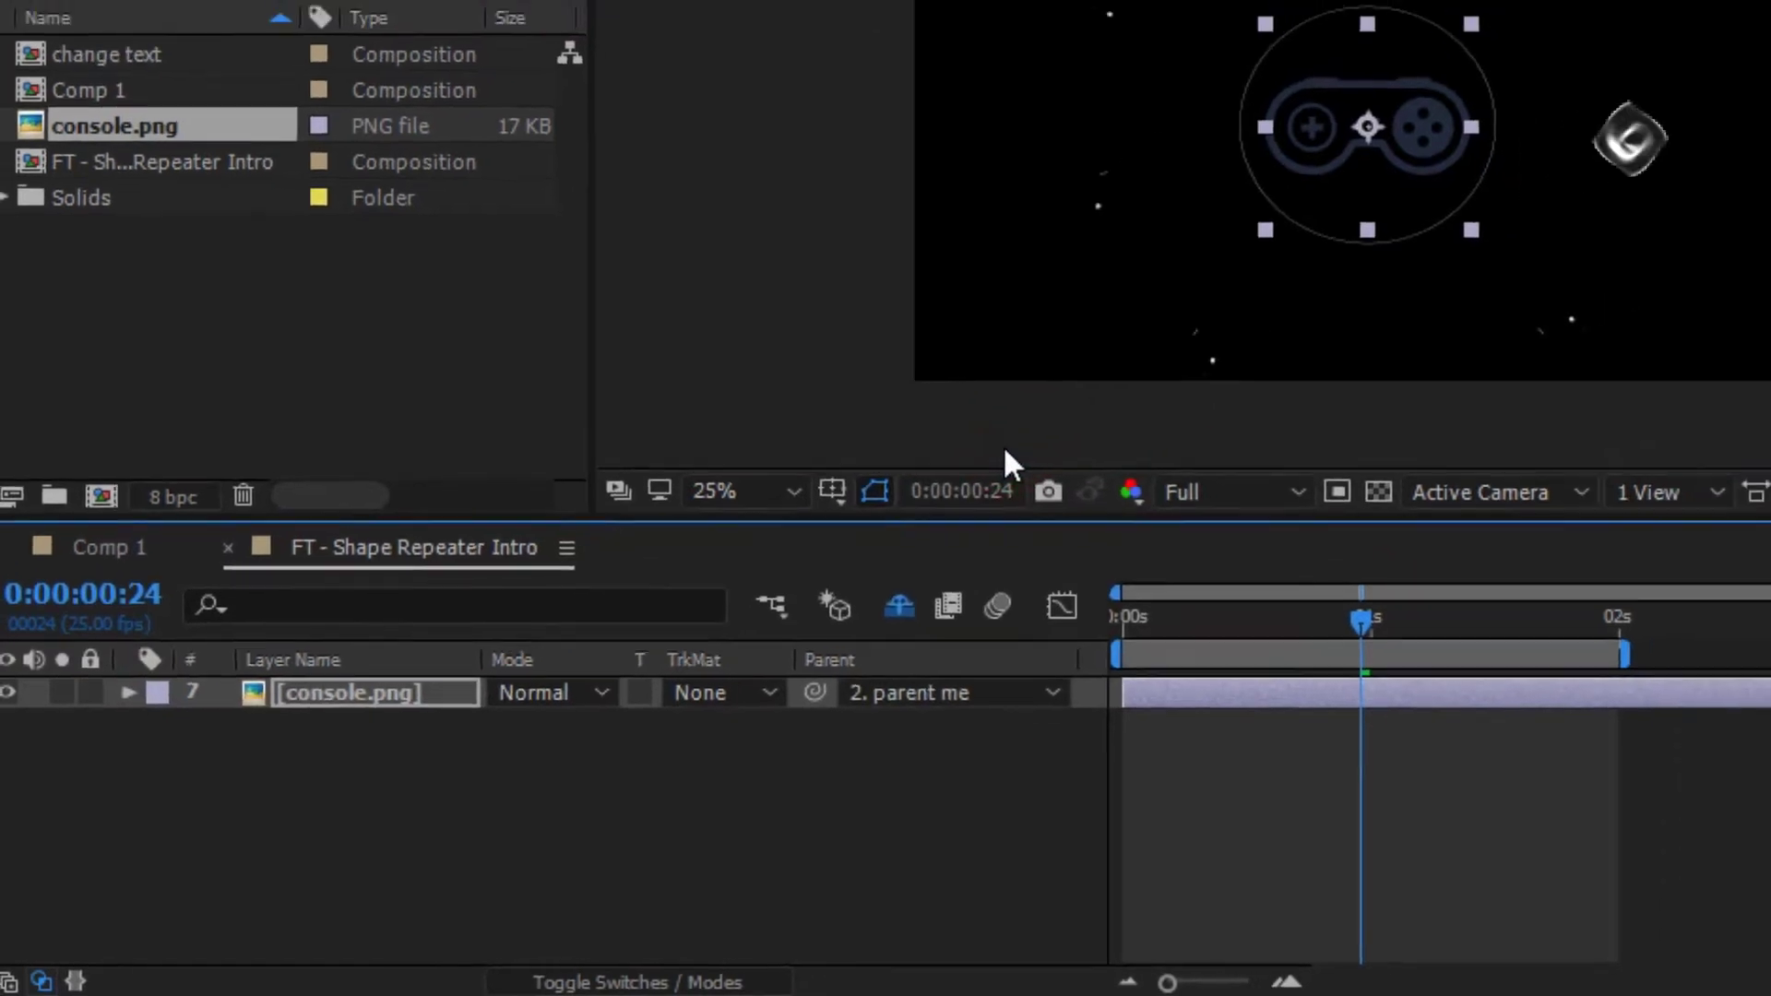
pyautogui.moveTo(1083, 699); pyautogui.dragTo(892, 721)
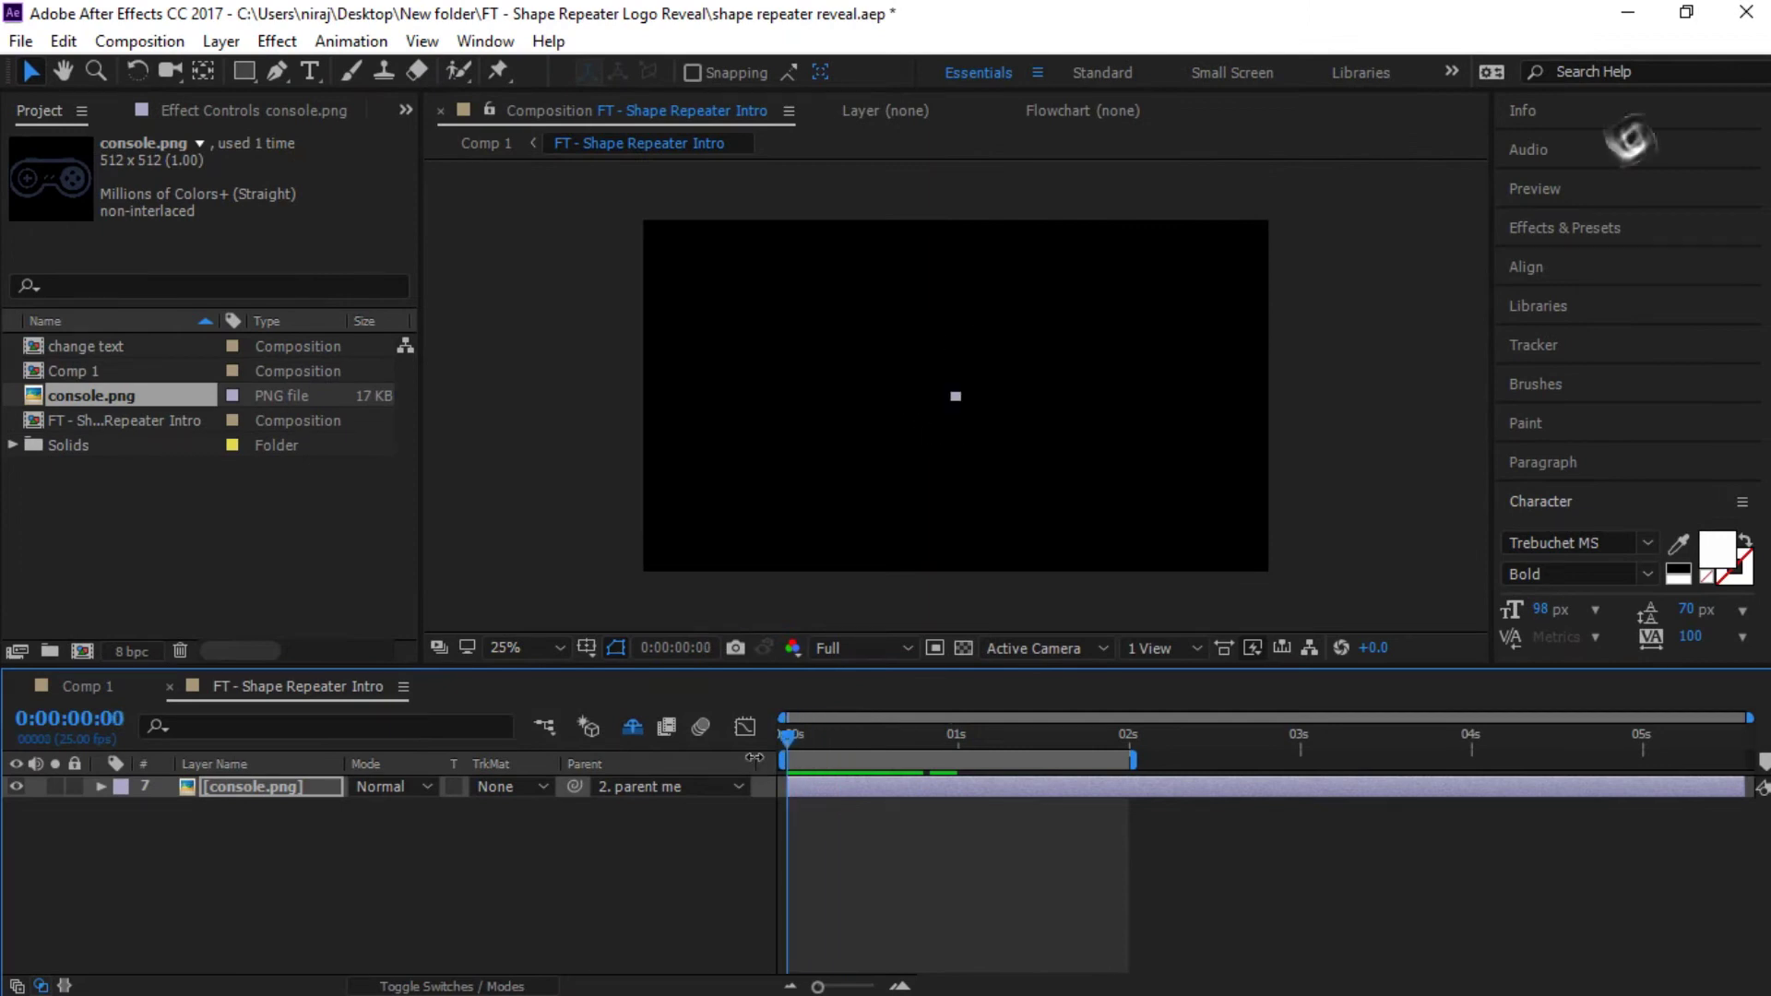
pyautogui.press('space')
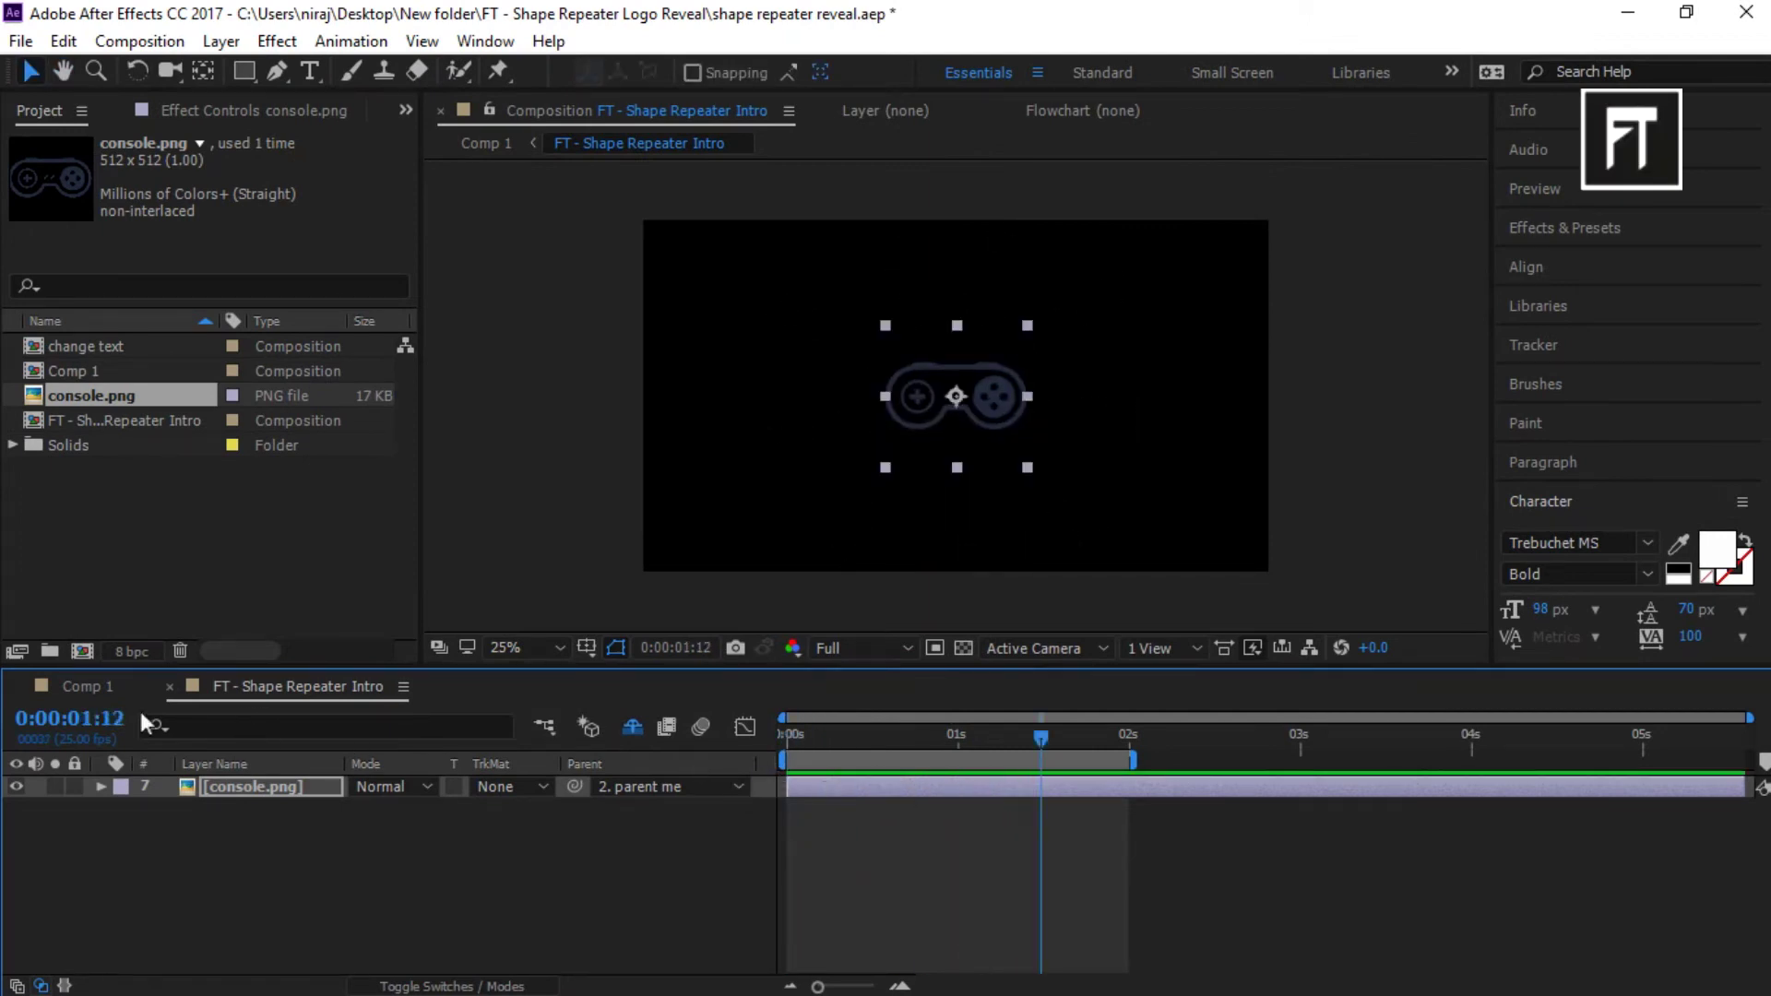
# - Return to Comp 1 and scrub to check the new logo above the YOUR TEXT title
pyautogui.click(85, 688)
pyautogui.moveTo(985, 743); pyautogui.dragTo(933, 760)
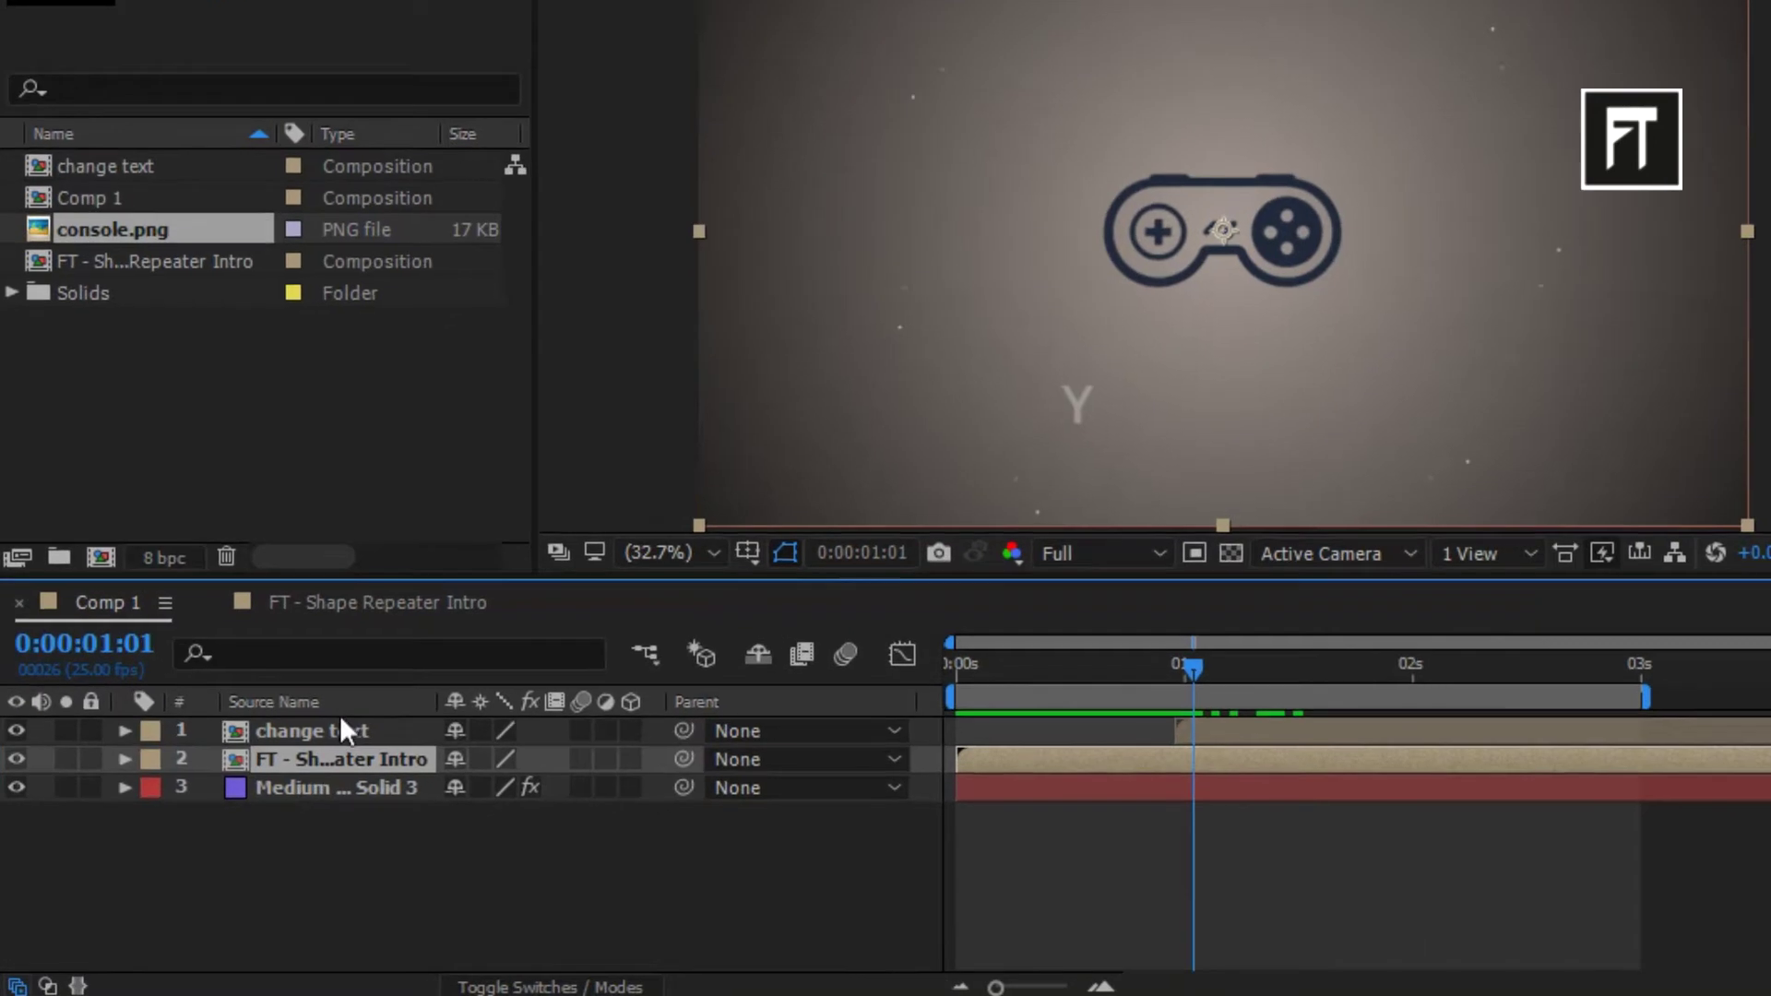
pyautogui.click(263, 786)
pyautogui.moveTo(1387, 616); pyautogui.dragTo(1461, 616)
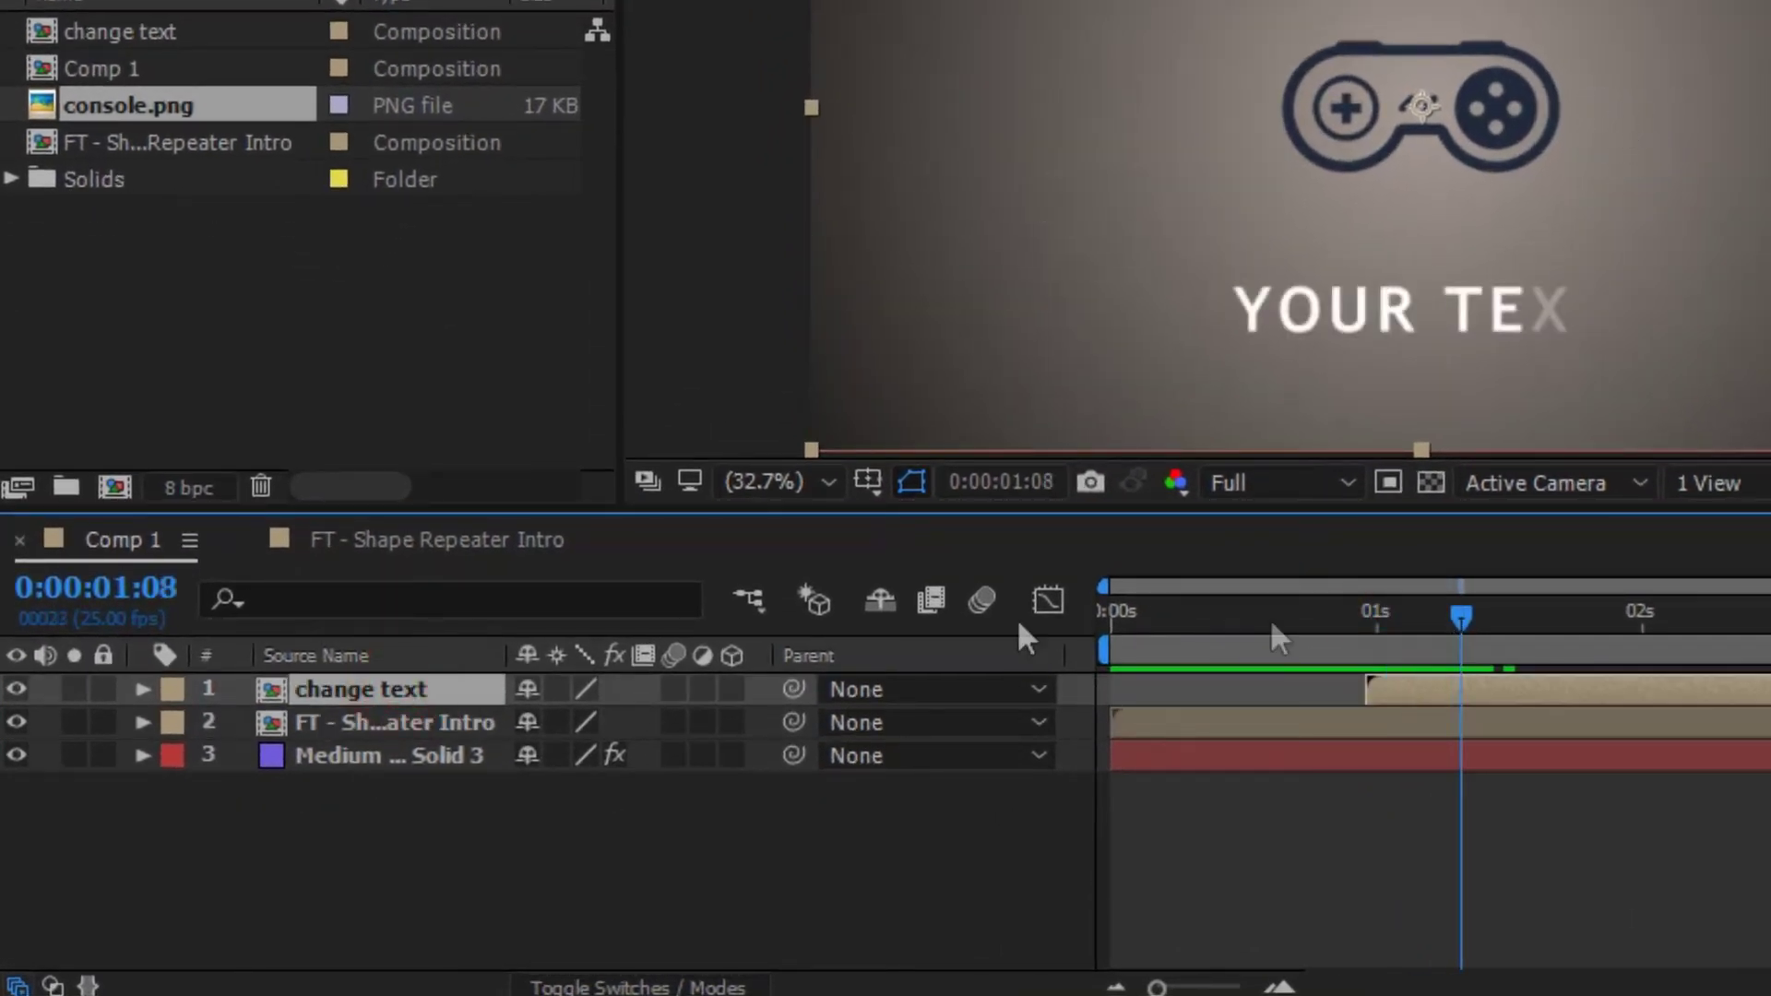
# - Replace YOUR TEXT with 'Channel name' in the change text comp, then rewind Comp 1
pyautogui.doubleClick(392, 687)
pyautogui.click(404, 693)
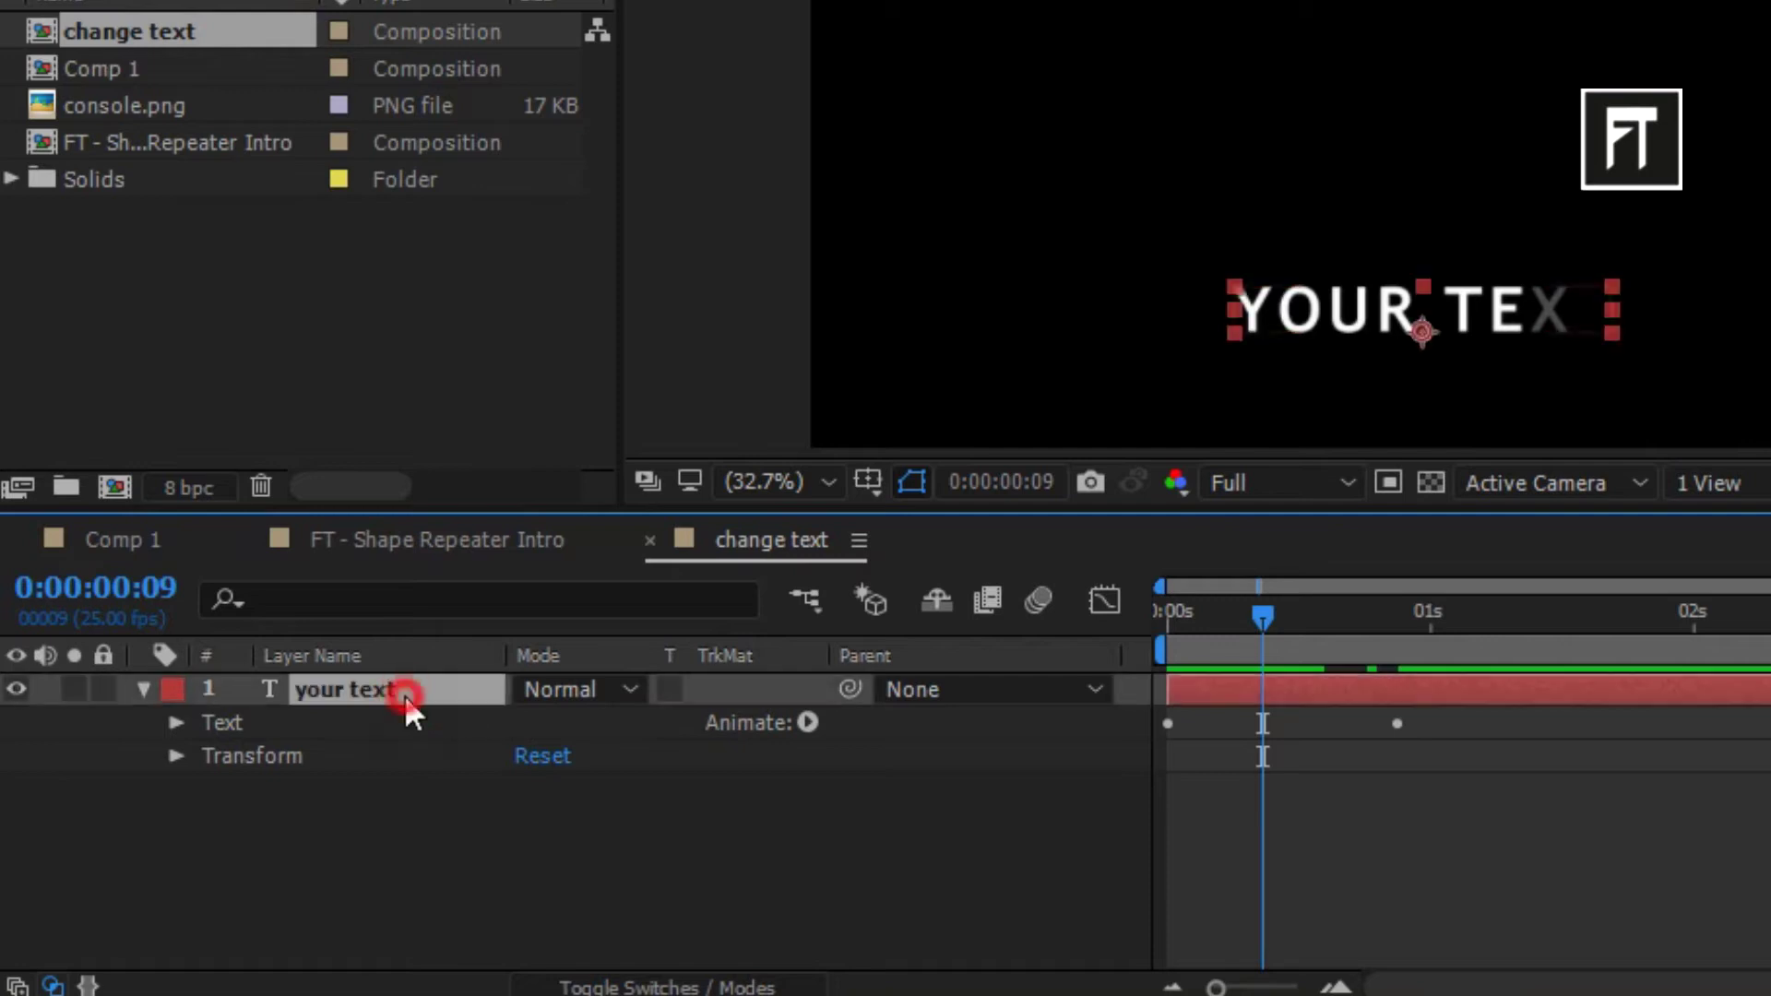
pyautogui.click(454, 109)
pyautogui.doubleClick(1330, 780)
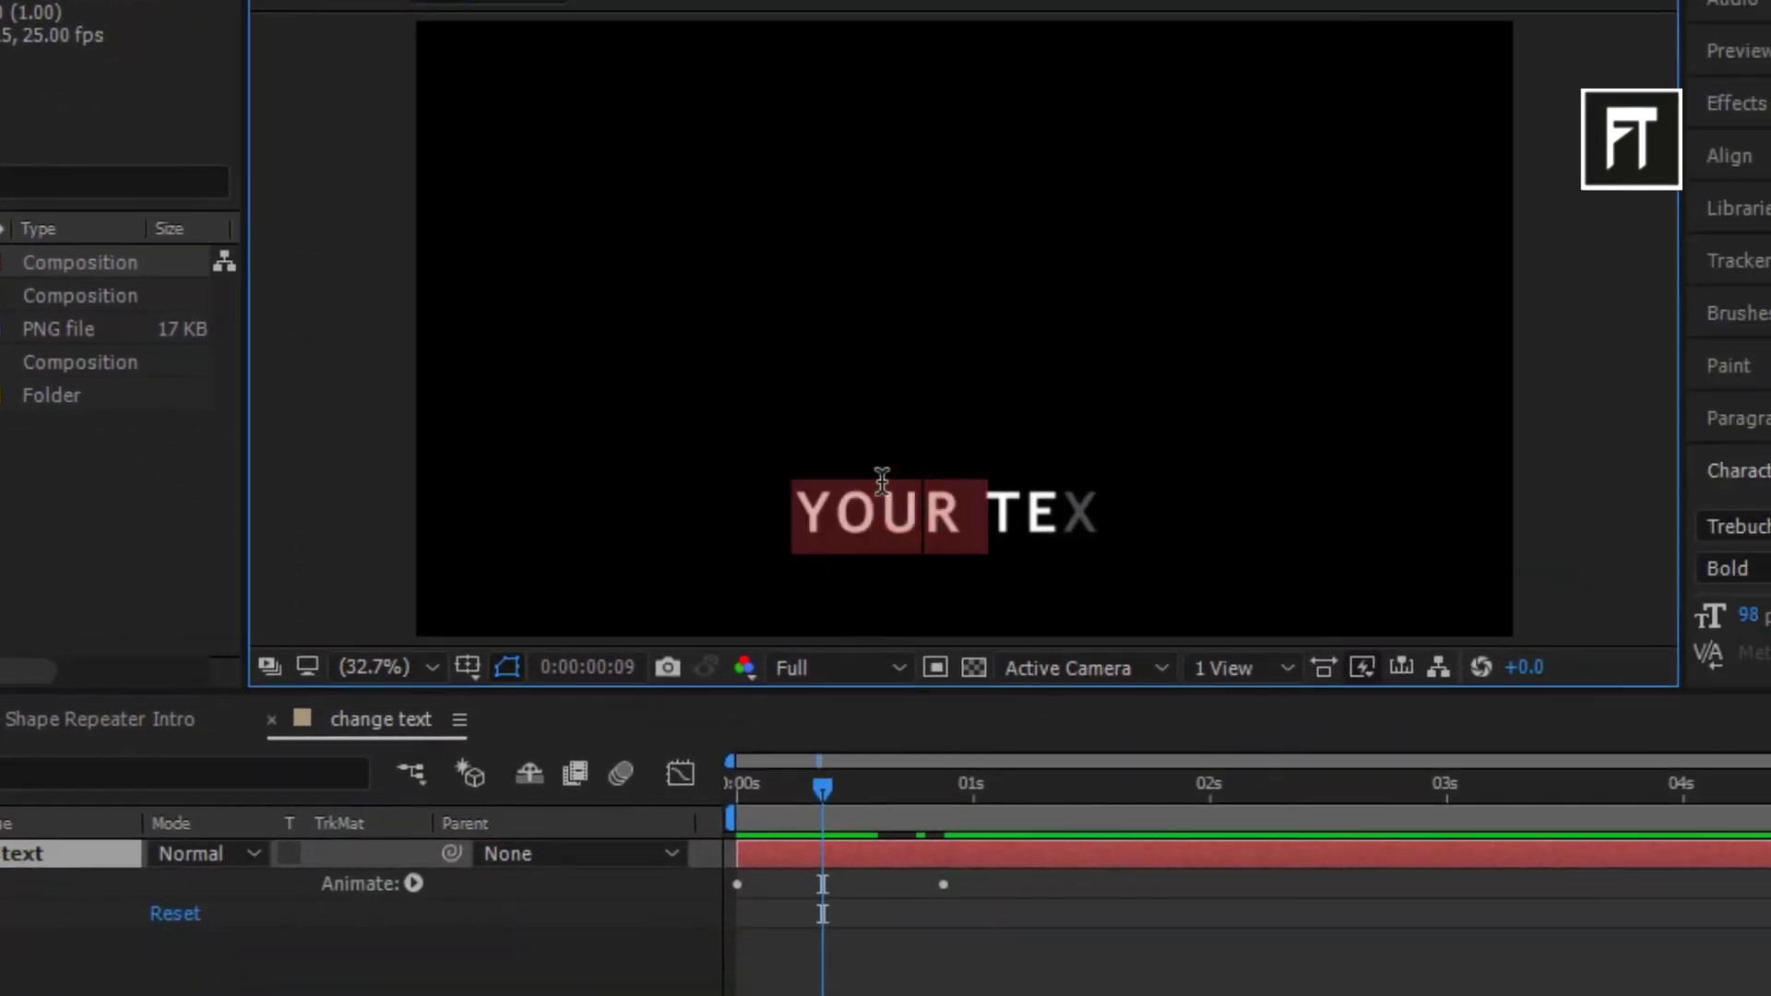
pyautogui.hotkey('ctrl', 'a')
pyautogui.write('Channel name')
pyautogui.moveTo(834, 780); pyautogui.dragTo(906, 786)
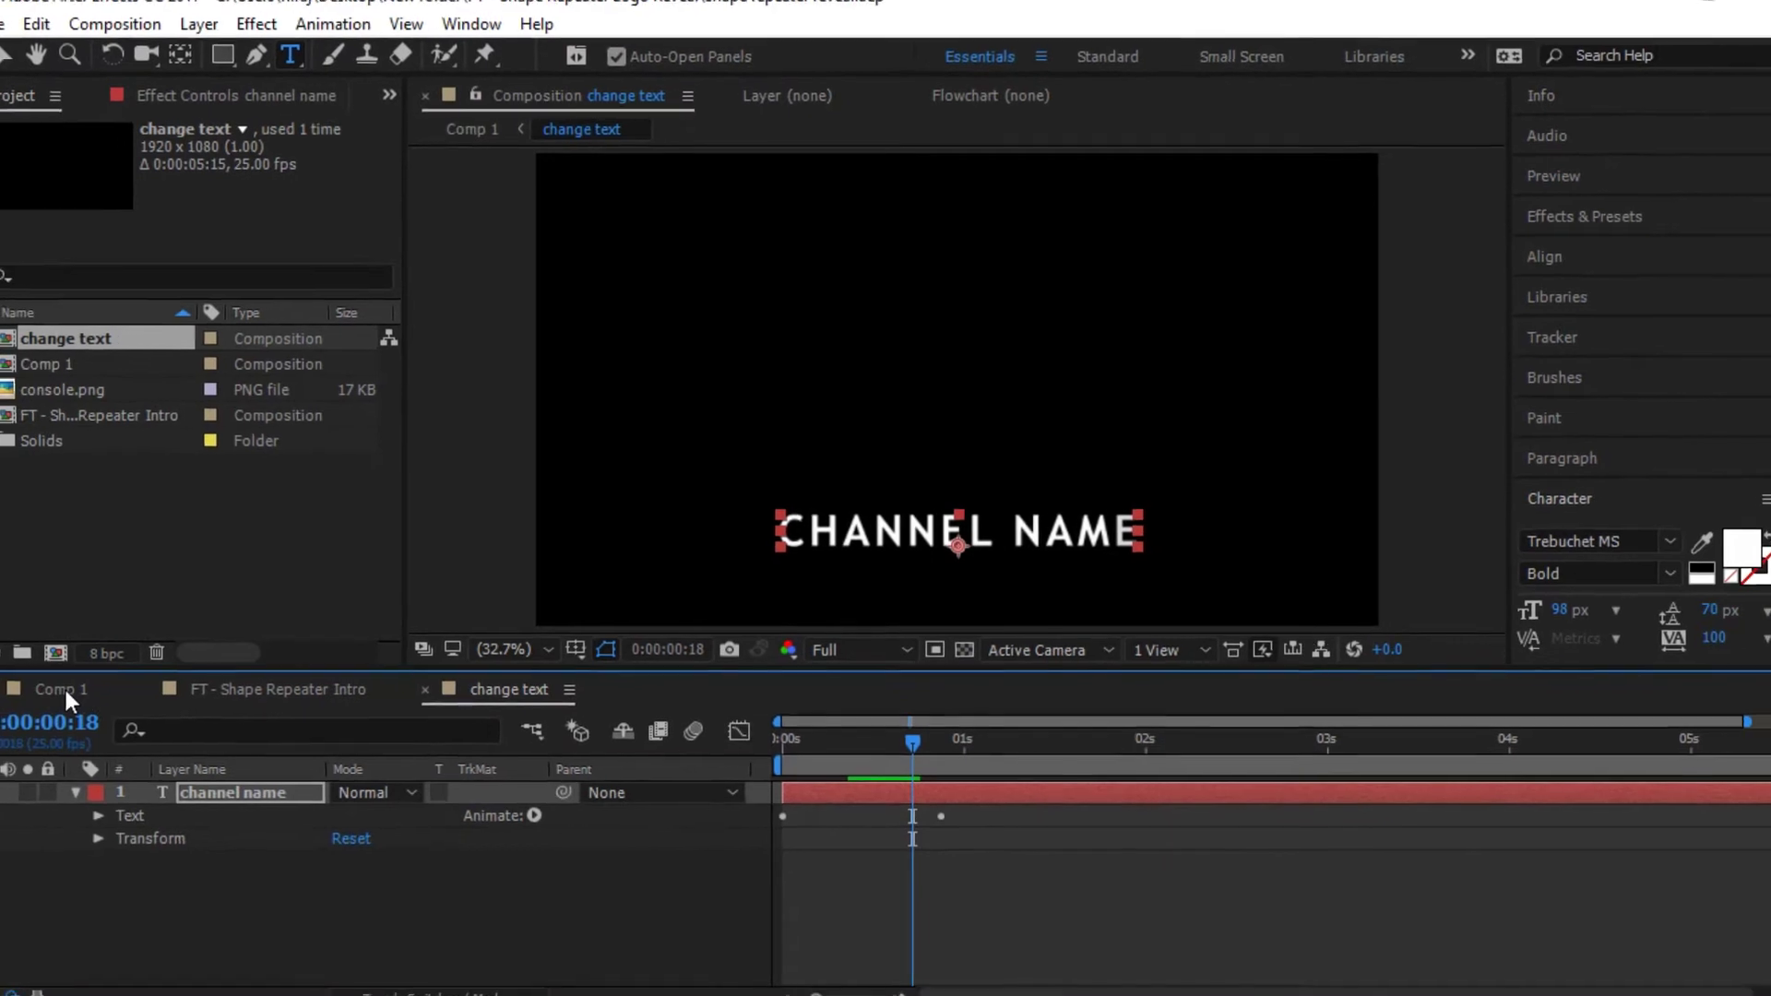
pyautogui.click(28, 696)
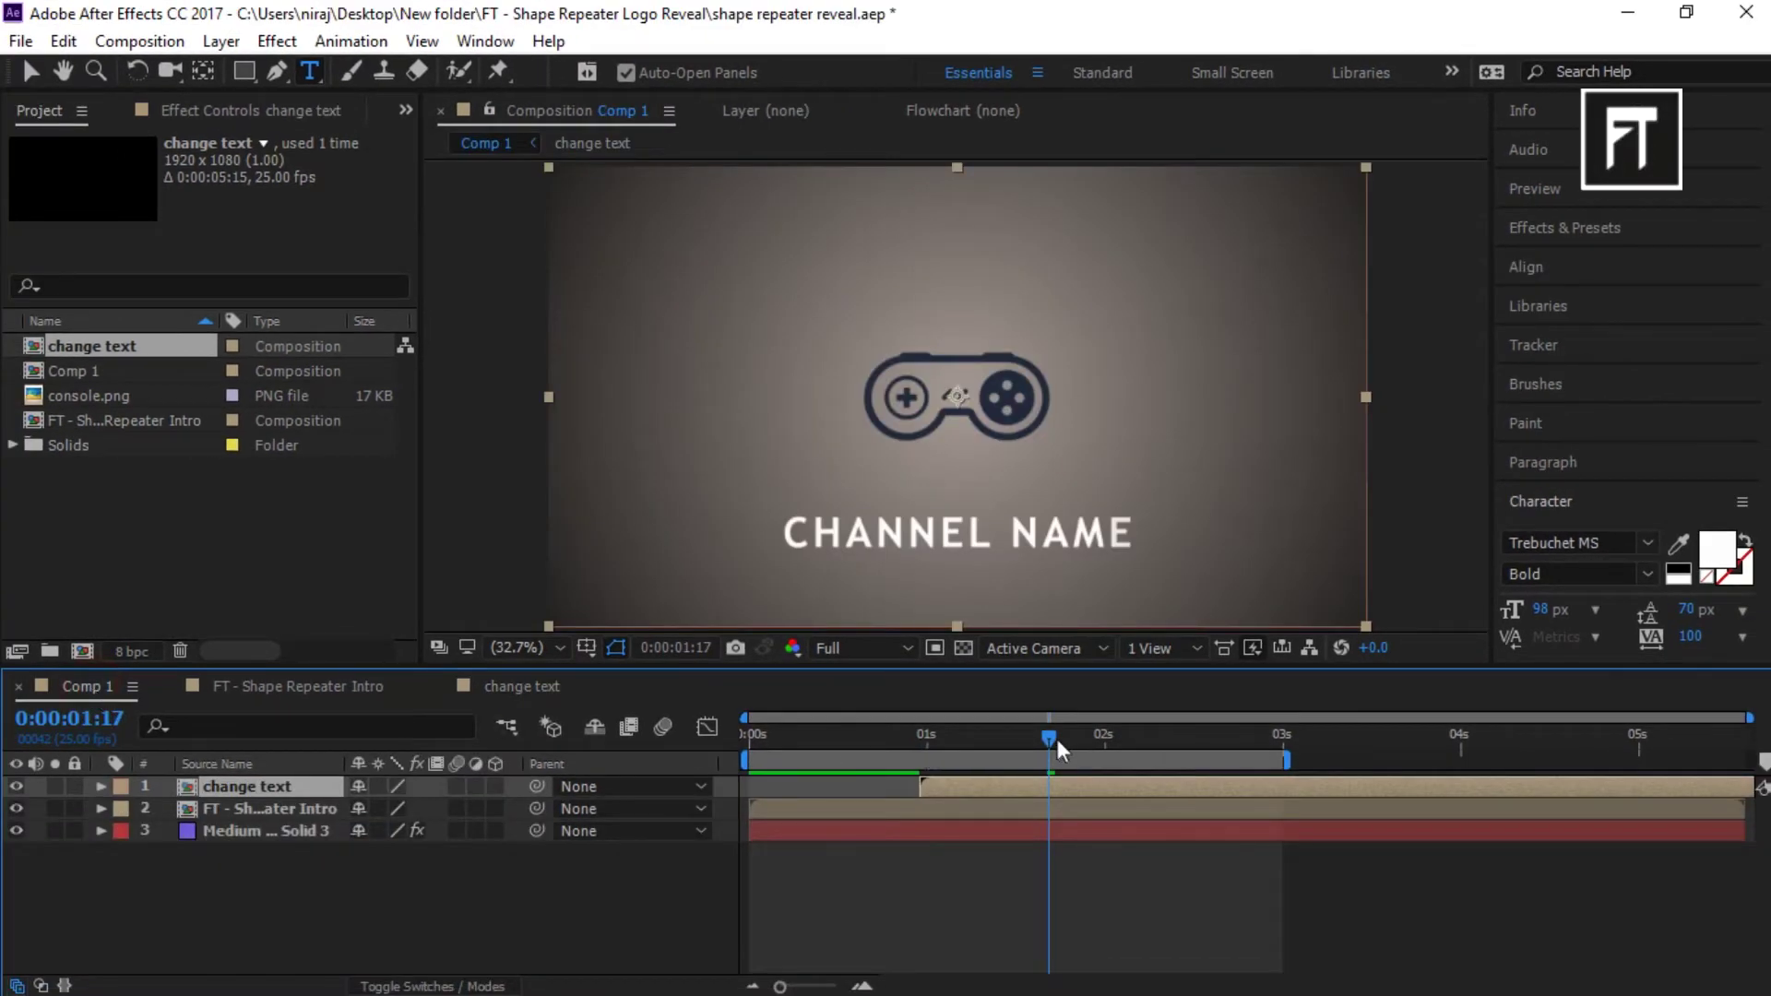
pyautogui.moveTo(1058, 739); pyautogui.dragTo(727, 749)
# - Preview Comp 1, then extract the Sony Vegas archive and open FT - Shape Repeater Intro.veg
pyautogui.press('space')
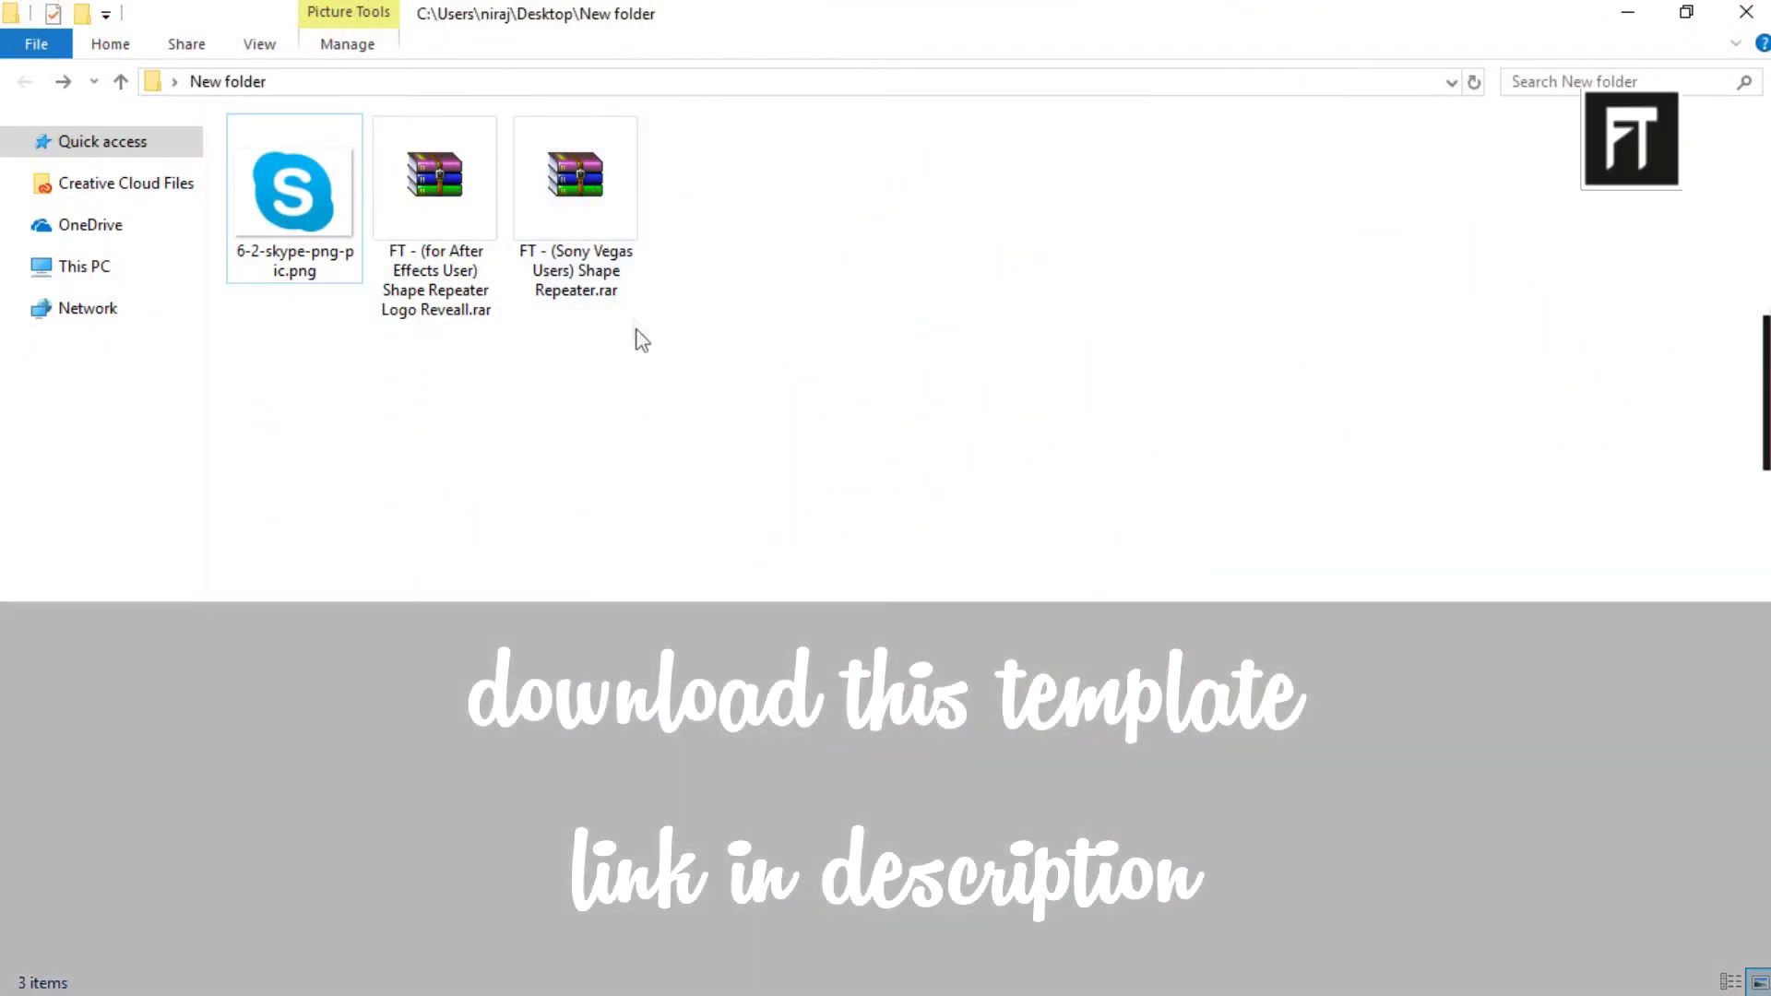
pyautogui.click(609, 242)
pyautogui.rightClick(598, 193)
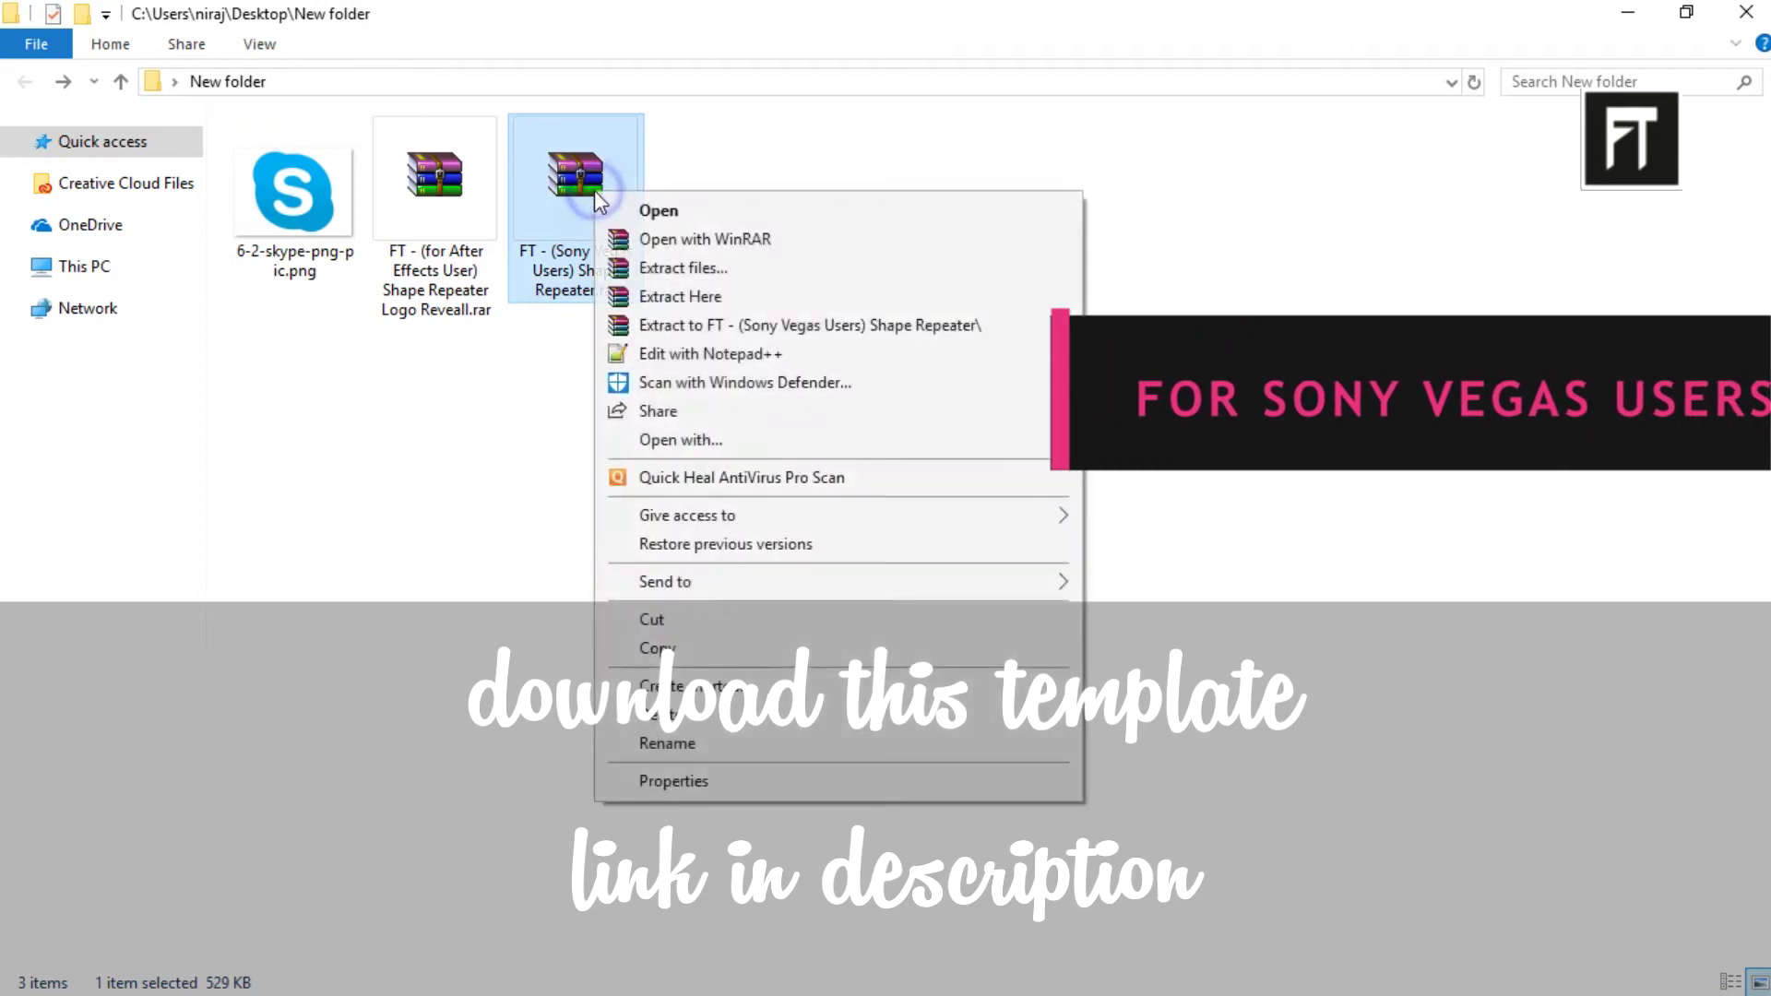
pyautogui.click(663, 297)
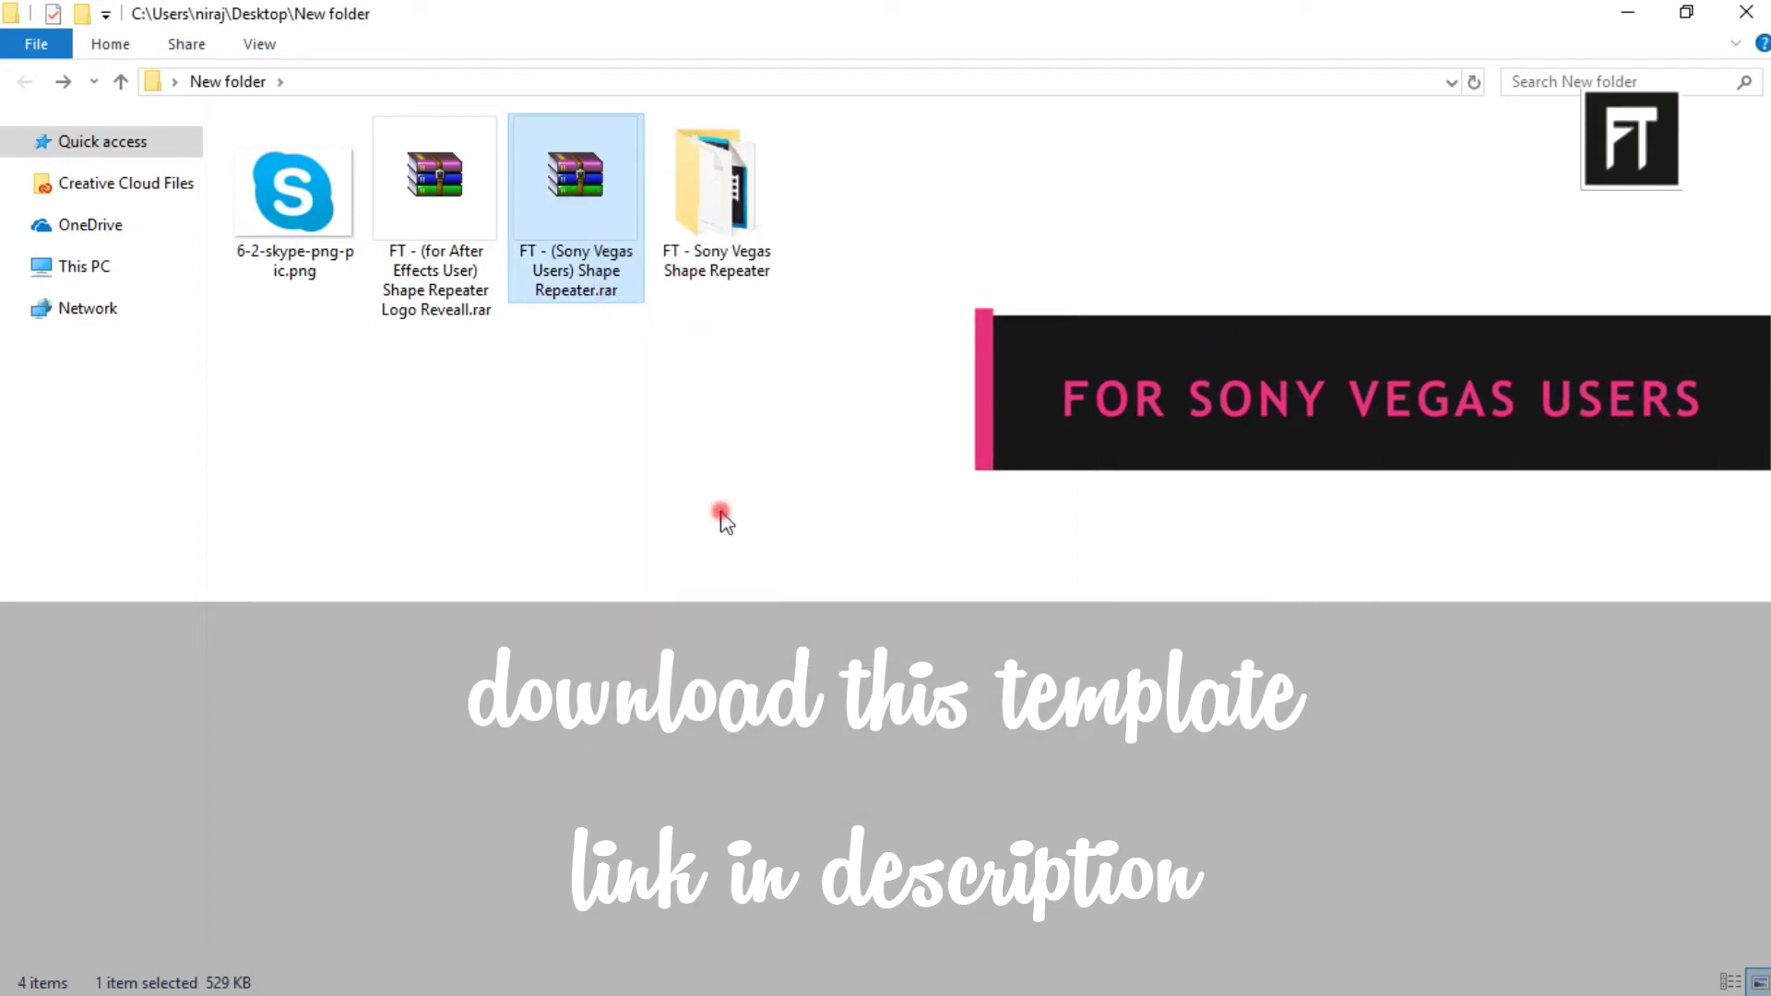
pyautogui.click(723, 244)
pyautogui.doubleClick(722, 245)
pyautogui.doubleClick(865, 241)
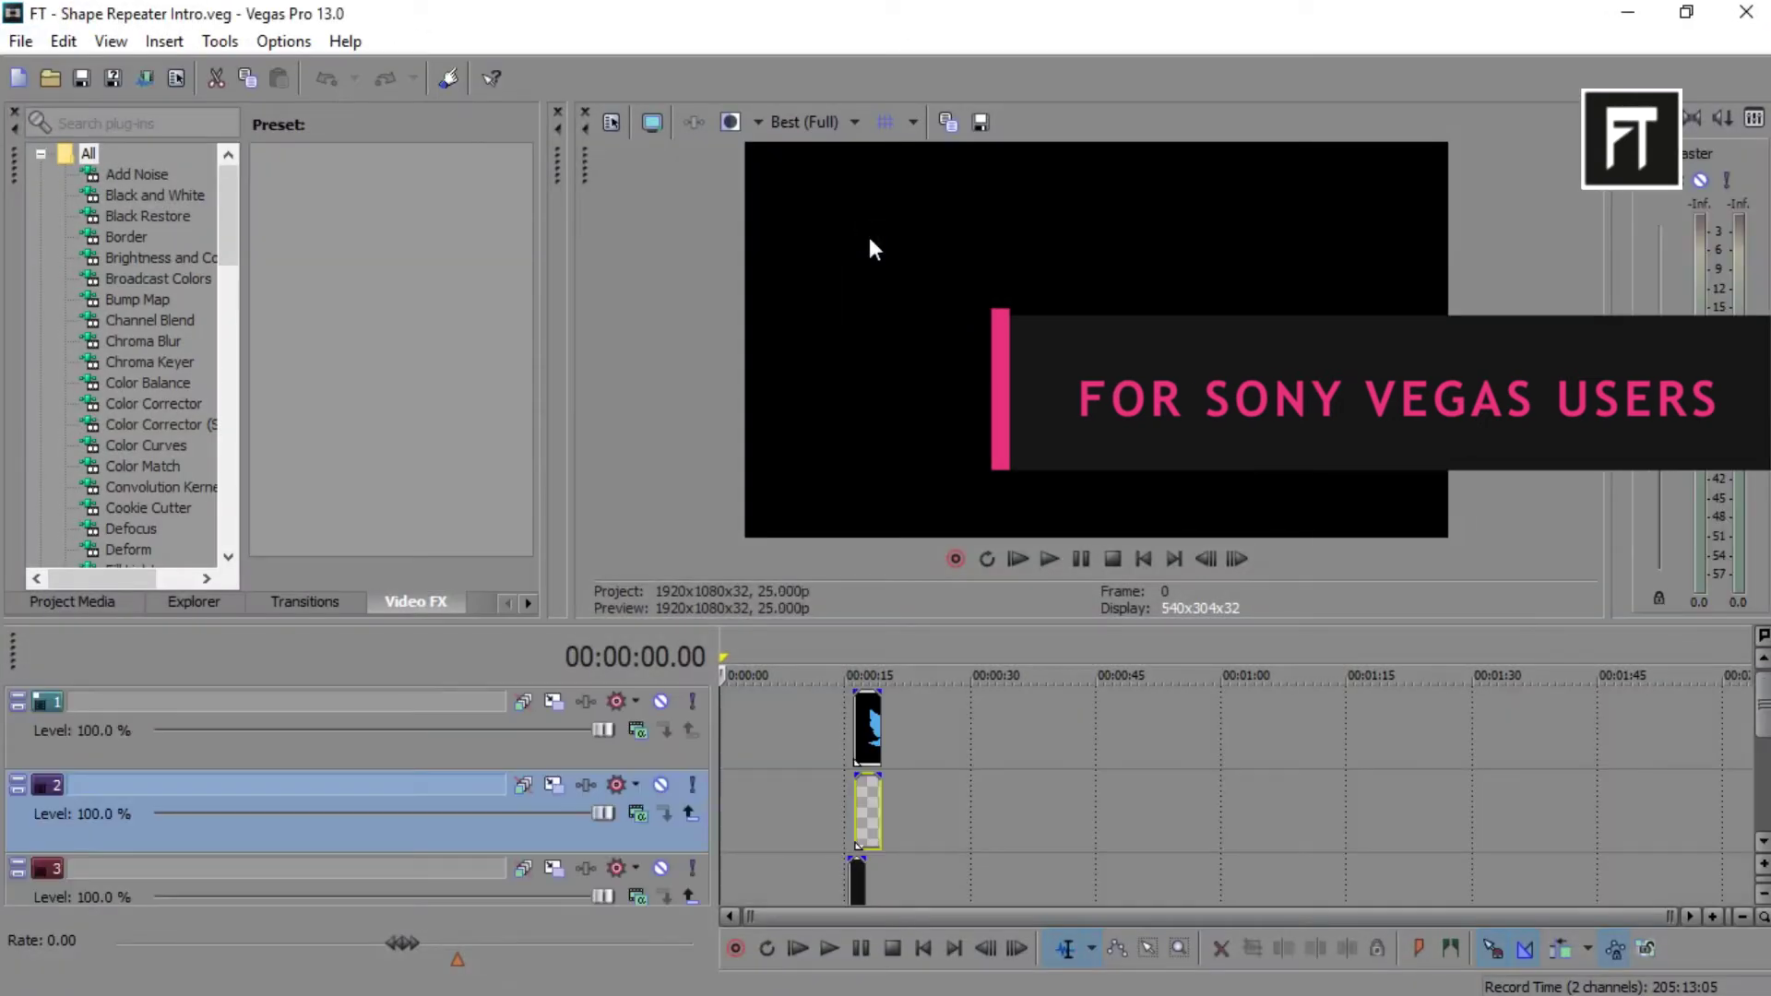
# - Adjust the track opacity levels, hiding track 2 at 0%, and move to 16 seconds
pyautogui.scroll(5, 1292, 738)
pyautogui.click(1538, 729)
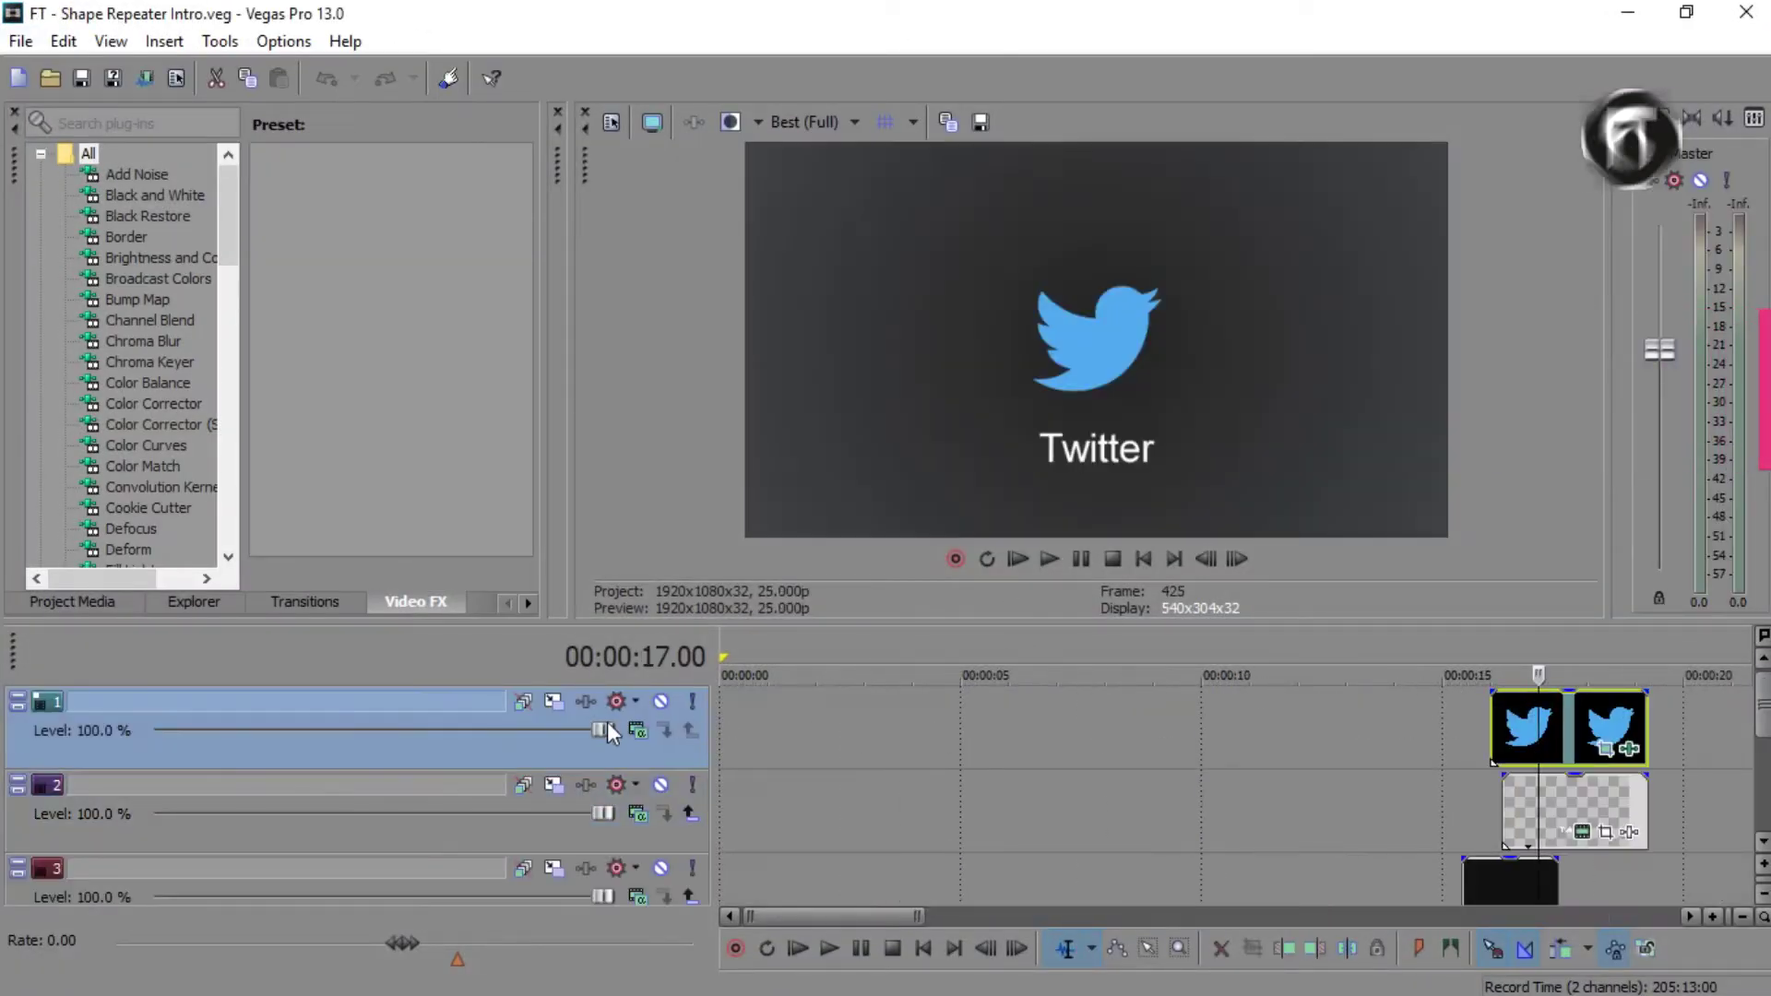
pyautogui.moveTo(605, 729); pyautogui.dragTo(888, 740)
pyautogui.moveTo(550, 817); pyautogui.dragTo(21, 807)
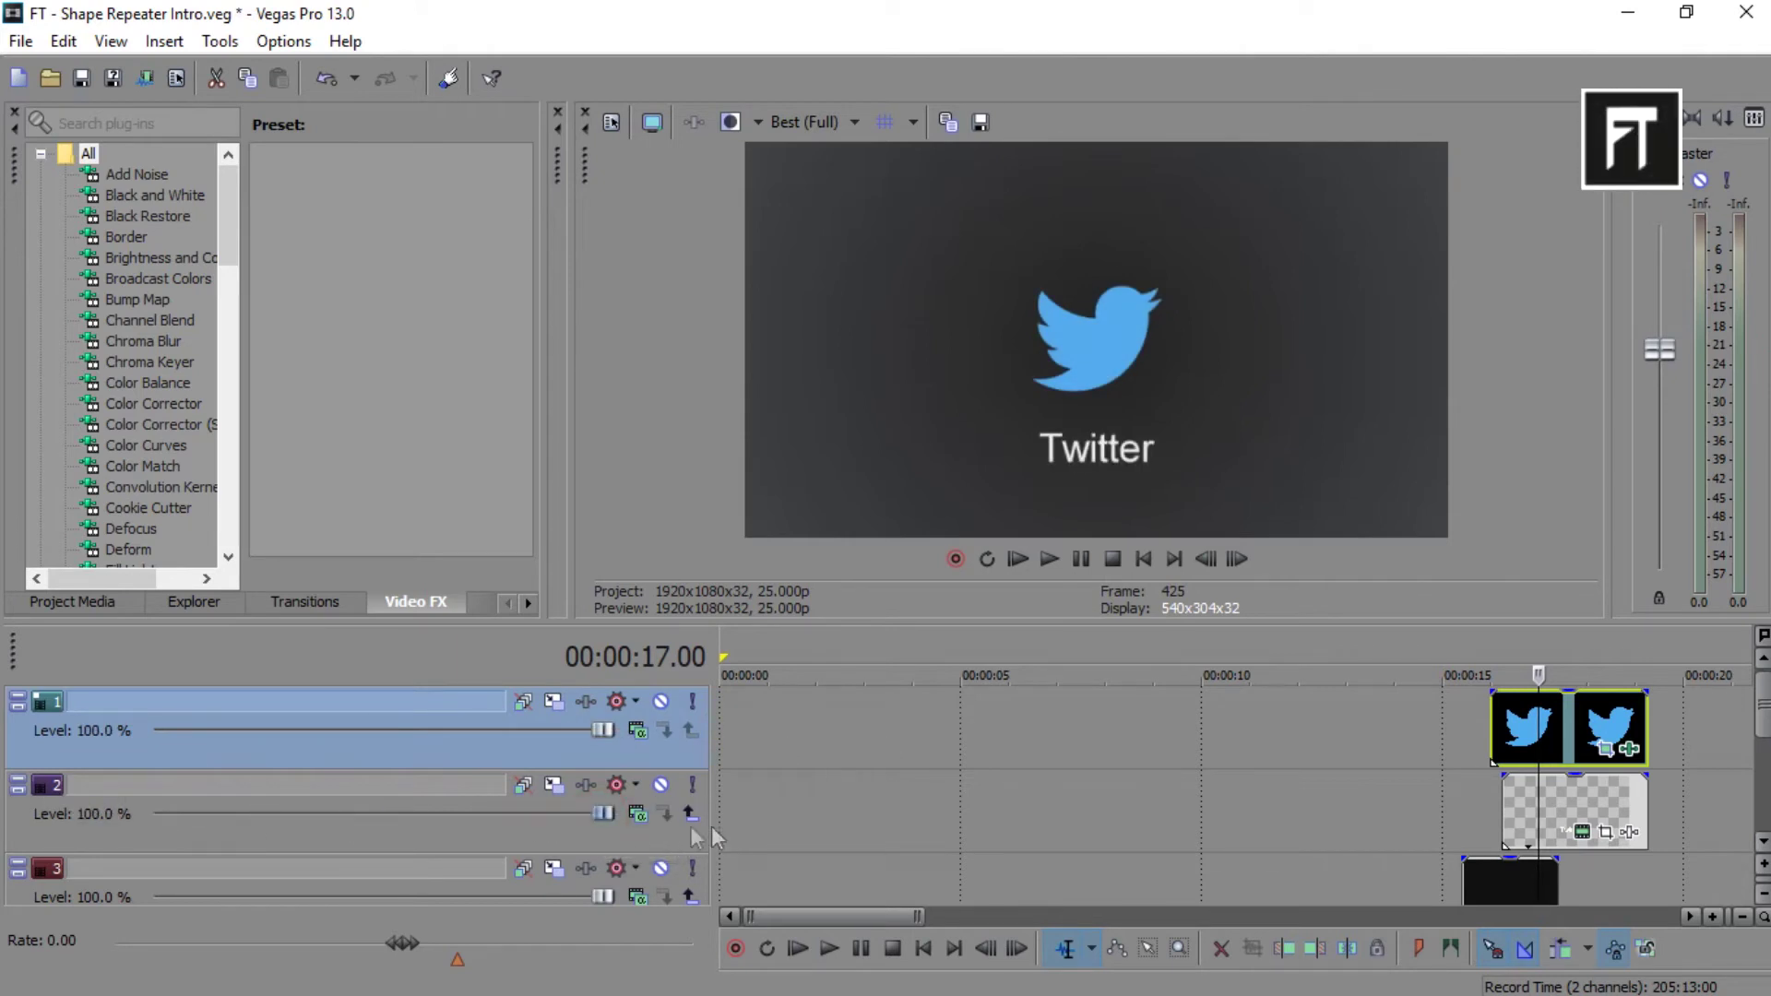
pyautogui.click(1470, 830)
pyautogui.scroll(4, 1265, 791)
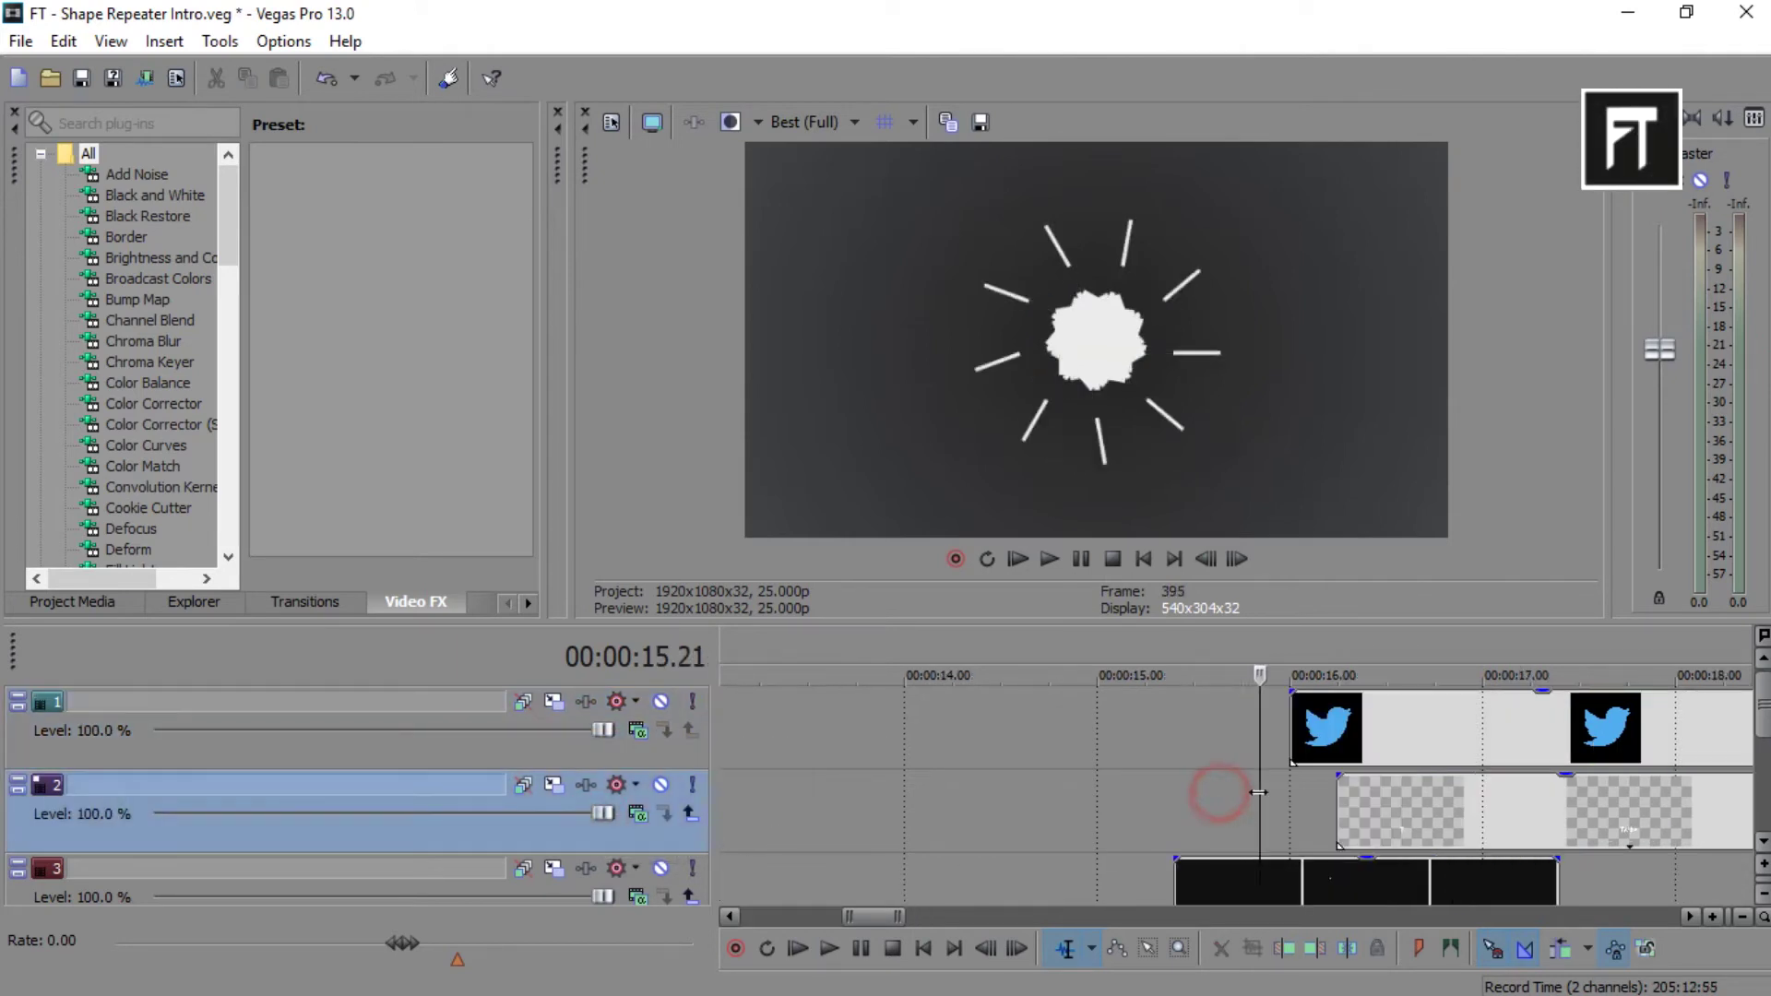
pyautogui.scroll(-1, 756, 819)
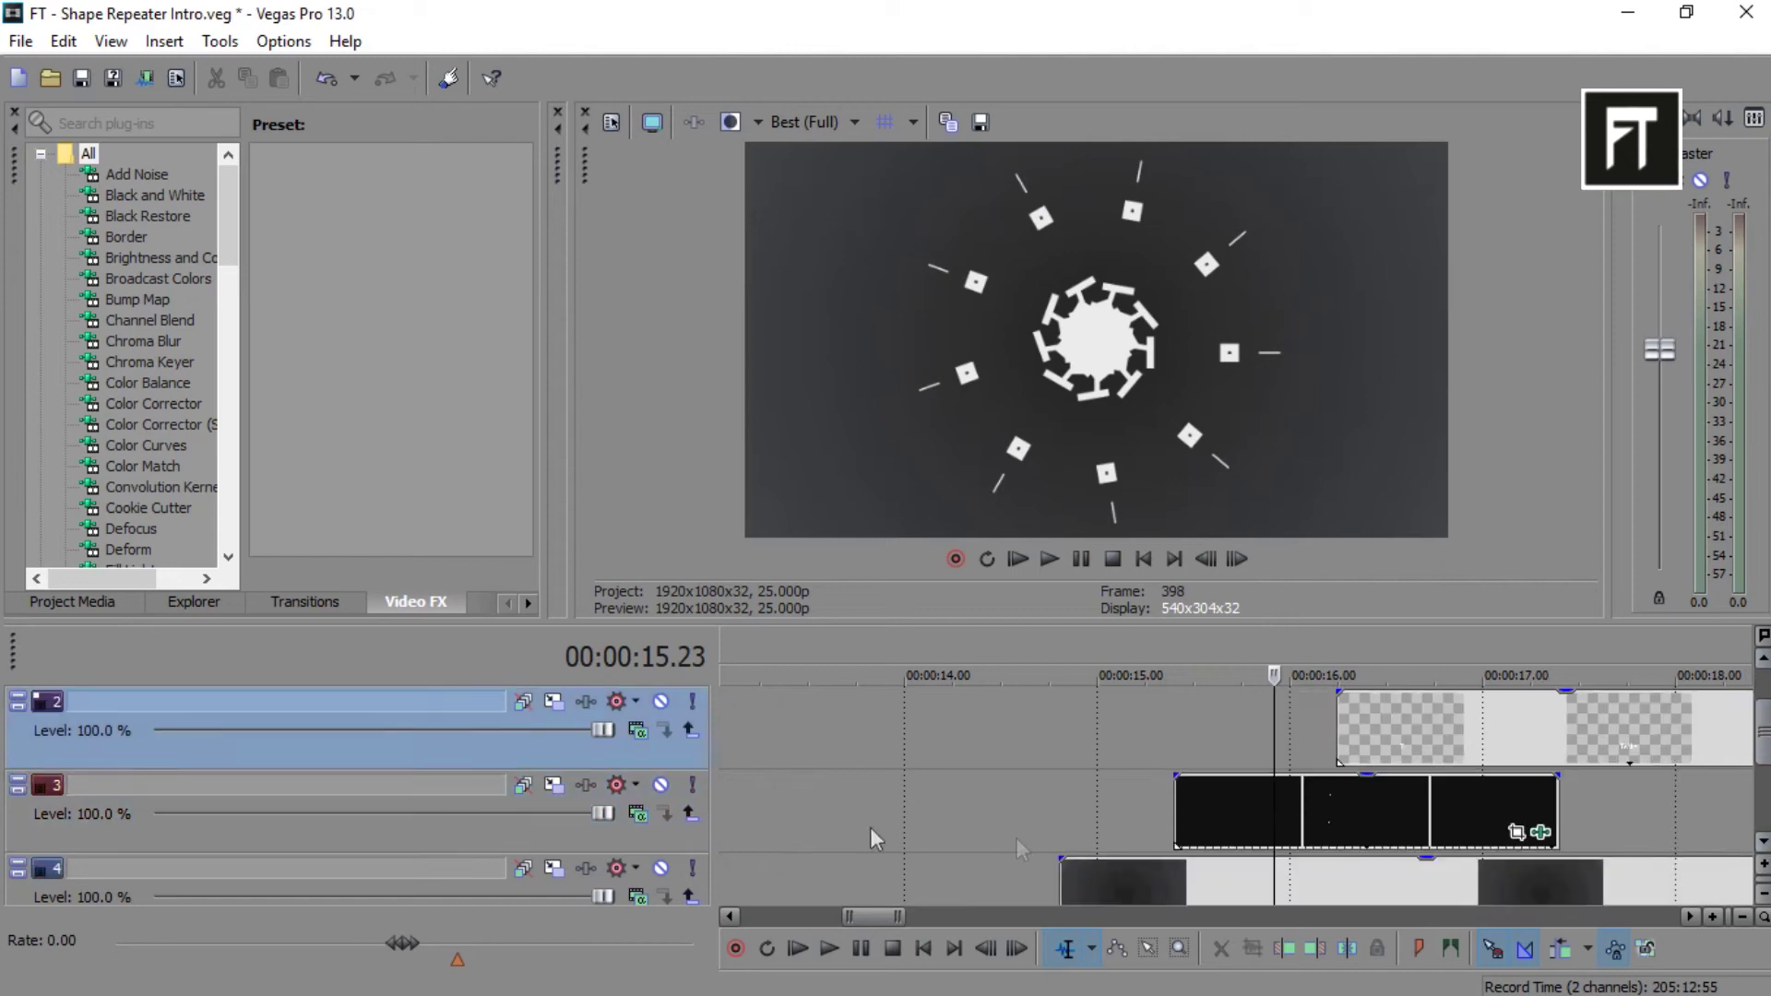
pyautogui.moveTo(592, 817)
pyautogui.mouseDown()
pyautogui.moveTo(120, 816)
pyautogui.moveTo(596, 833)
pyautogui.mouseUp()
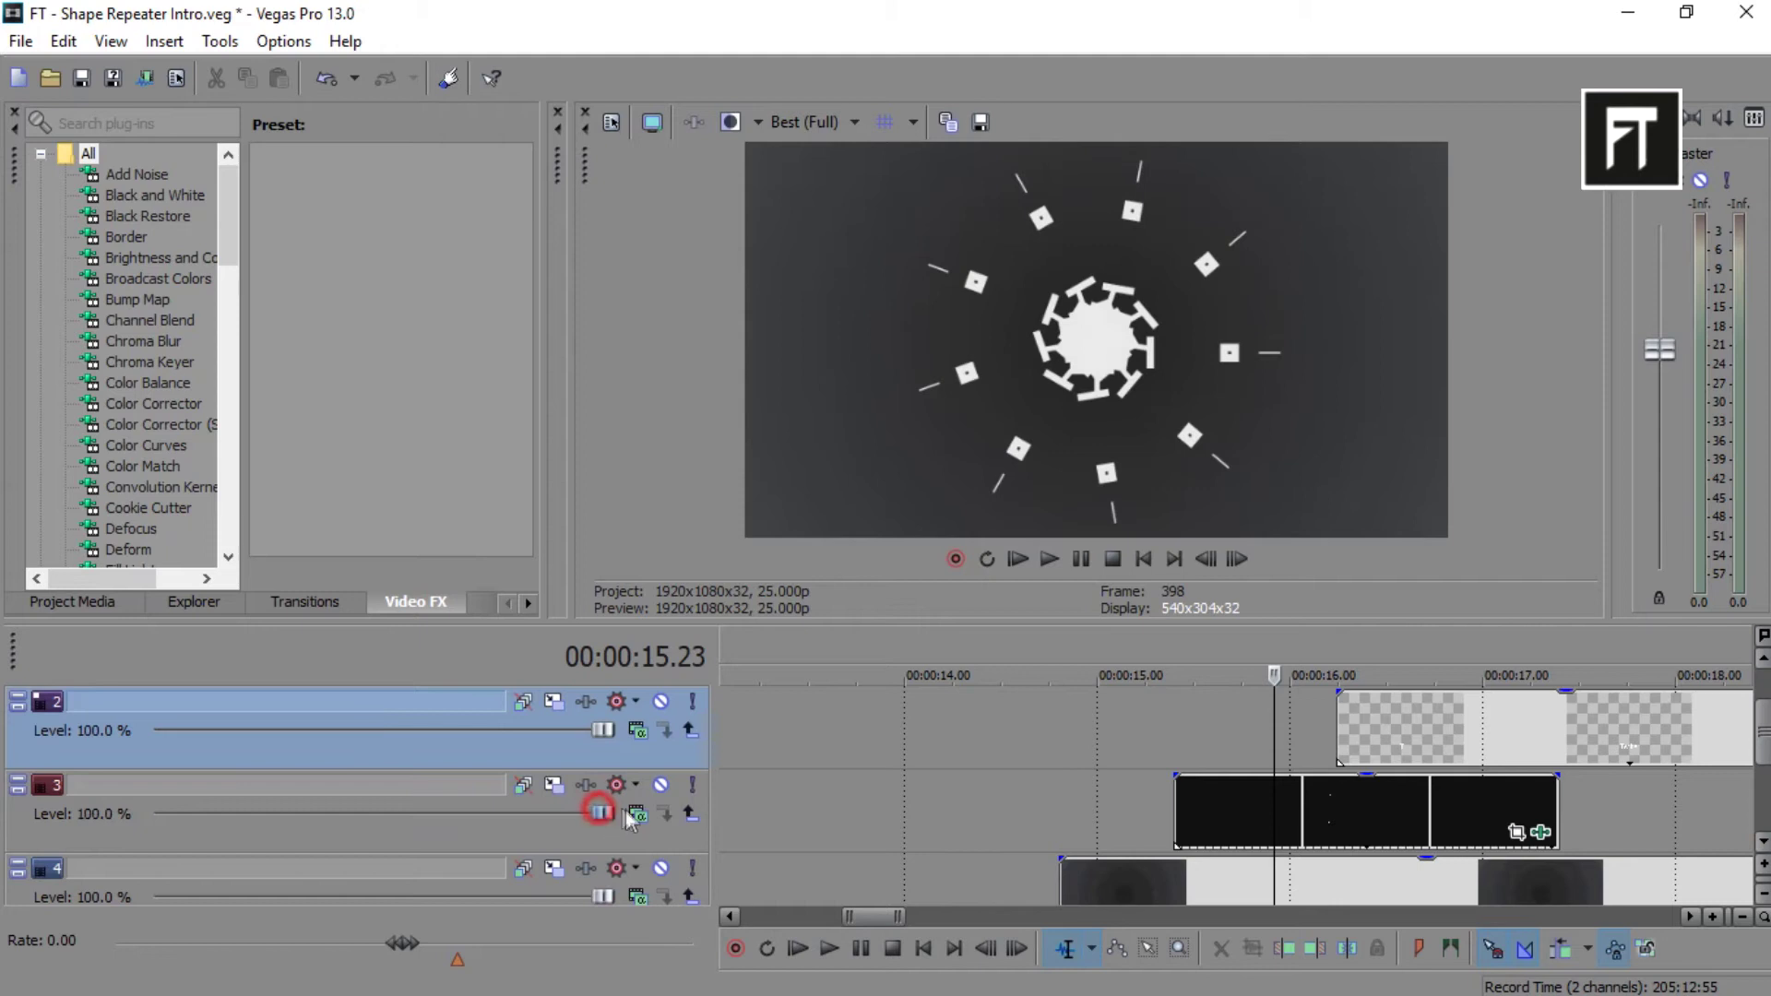
pyautogui.moveTo(604, 900)
pyautogui.mouseDown()
pyautogui.moveTo(263, 900)
pyautogui.moveTo(614, 896)
pyautogui.mouseUp()
pyautogui.moveTo(1274, 700); pyautogui.dragTo(1310, 703)
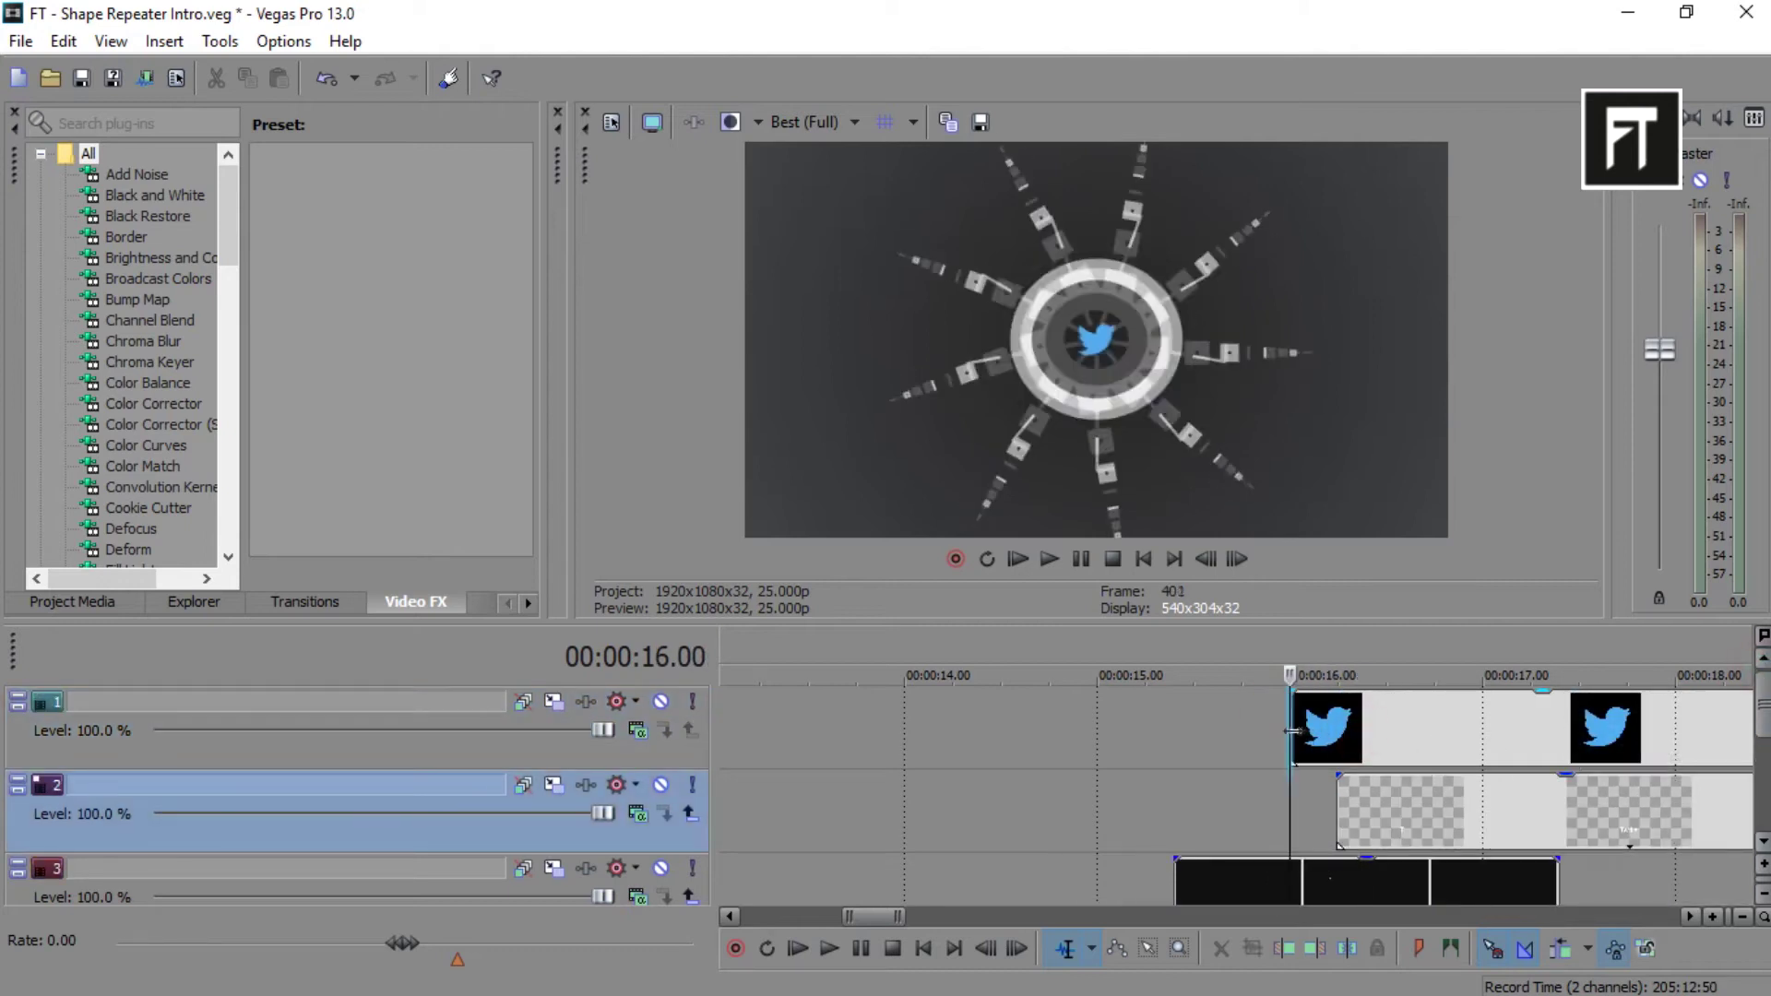
# - Drag 6-2-skype-png-pic.png from Explorer onto a new Vegas track above the Twitter clip
pyautogui.click(736, 973)
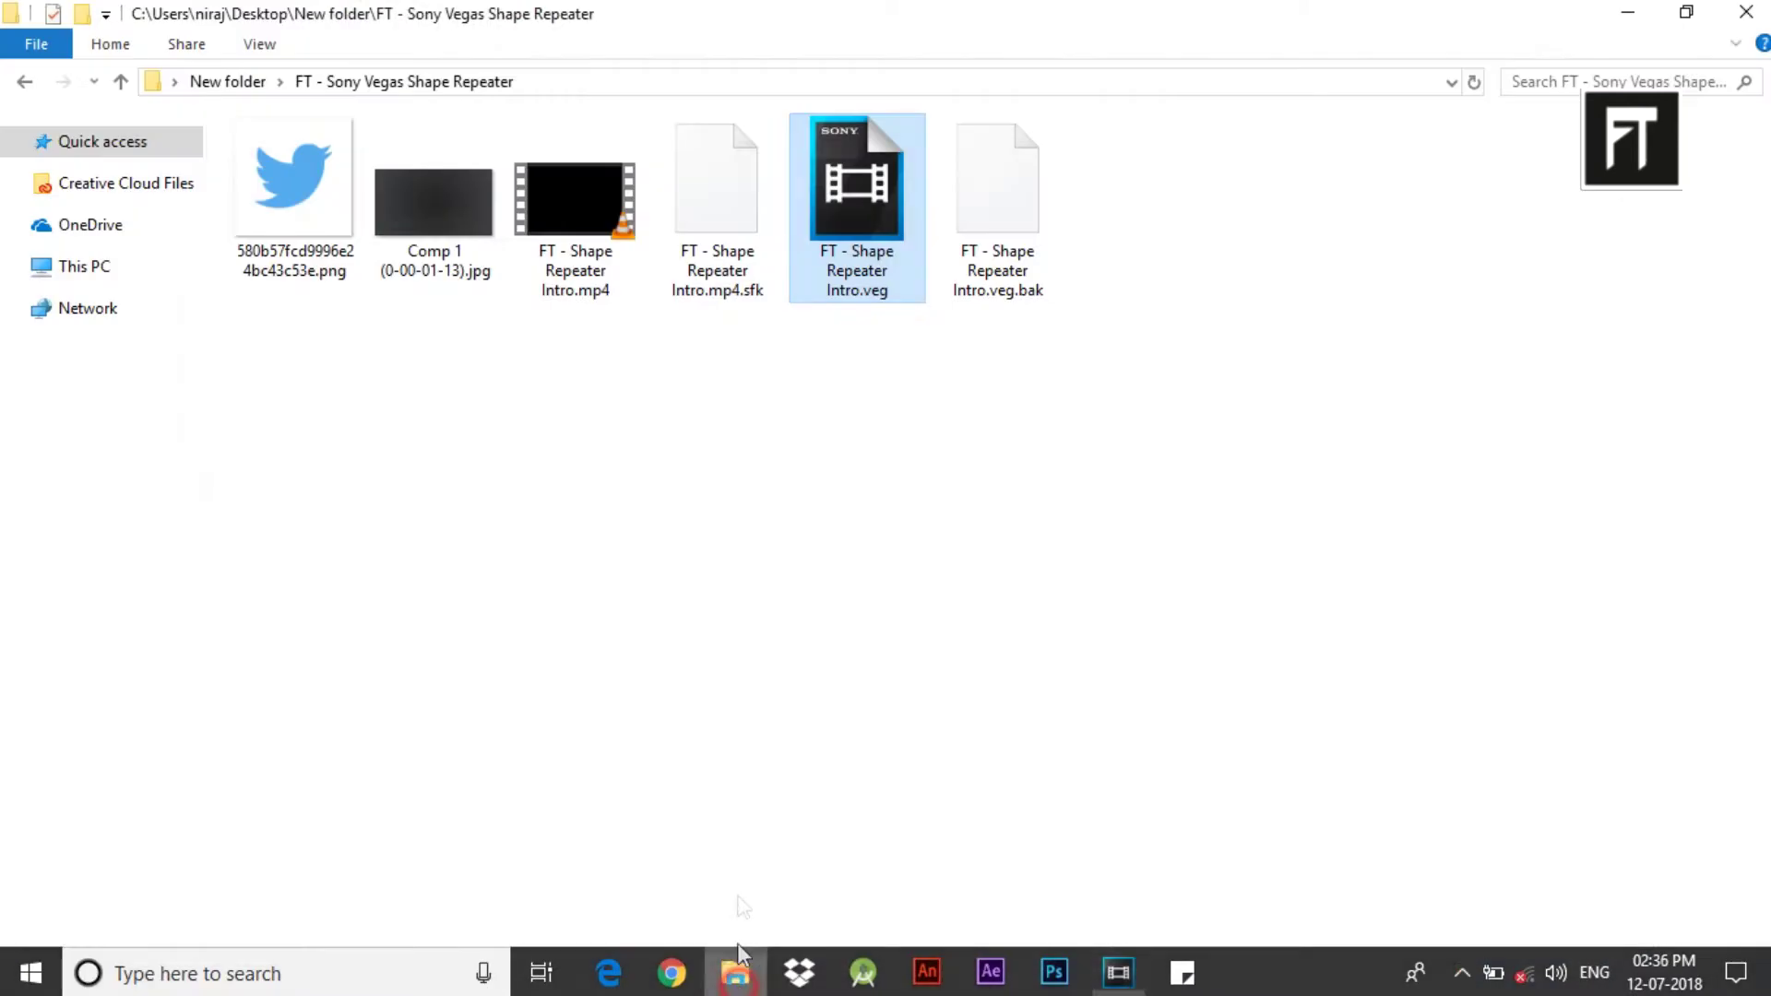
pyautogui.click(24, 81)
pyautogui.moveTo(413, 451); pyautogui.dragTo(1321, 701)
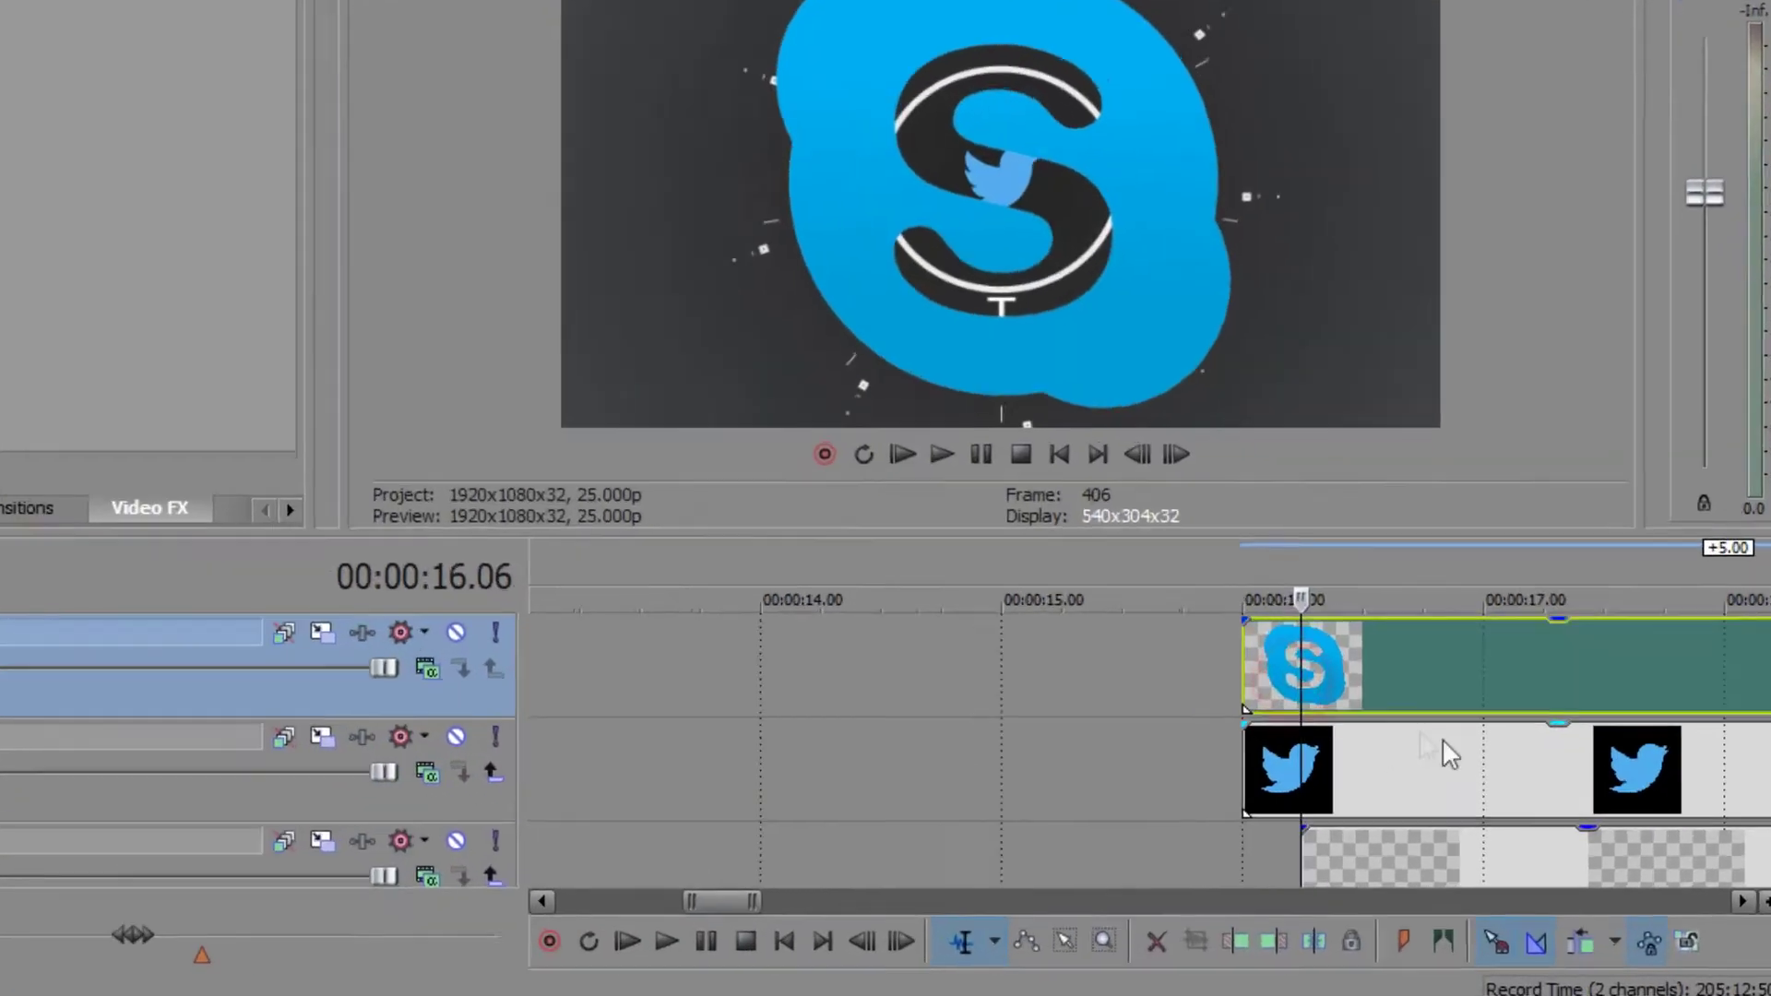
# - Copy all Pan/Crop keyframes from the Twitter event
pyautogui.scroll(-3, 1444, 742)
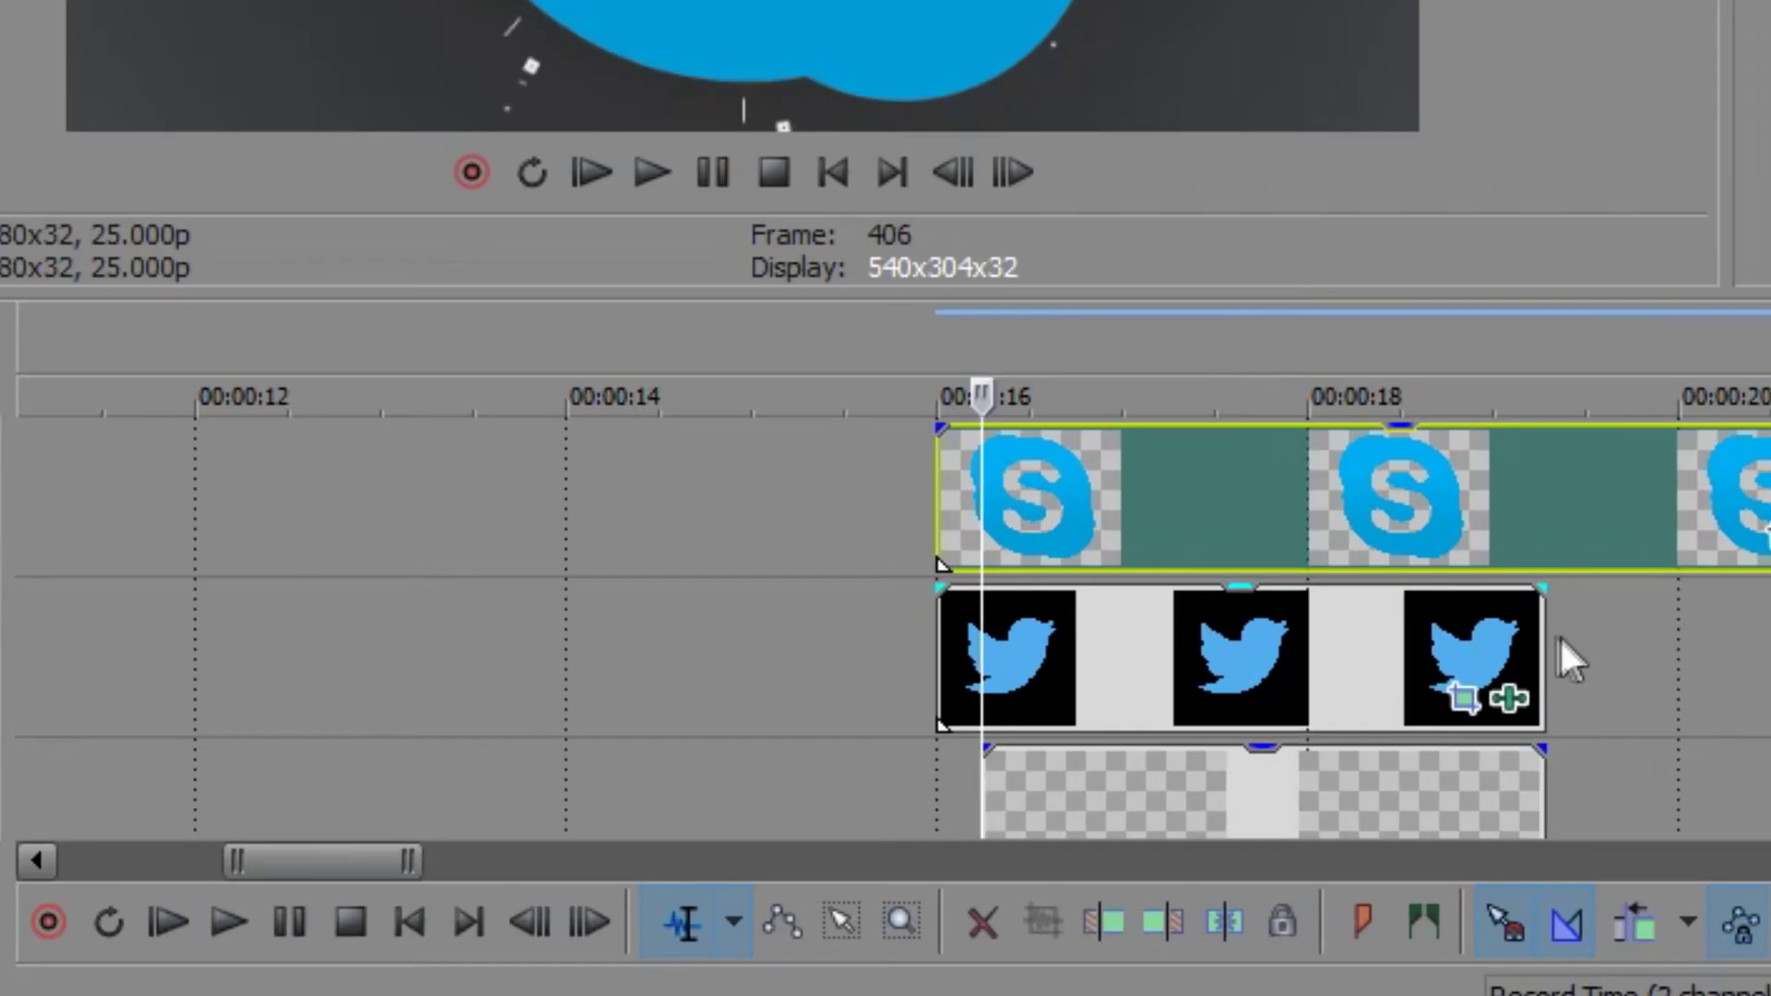
pyautogui.click(1465, 696)
pyautogui.moveTo(565, 779); pyautogui.dragTo(291, 767)
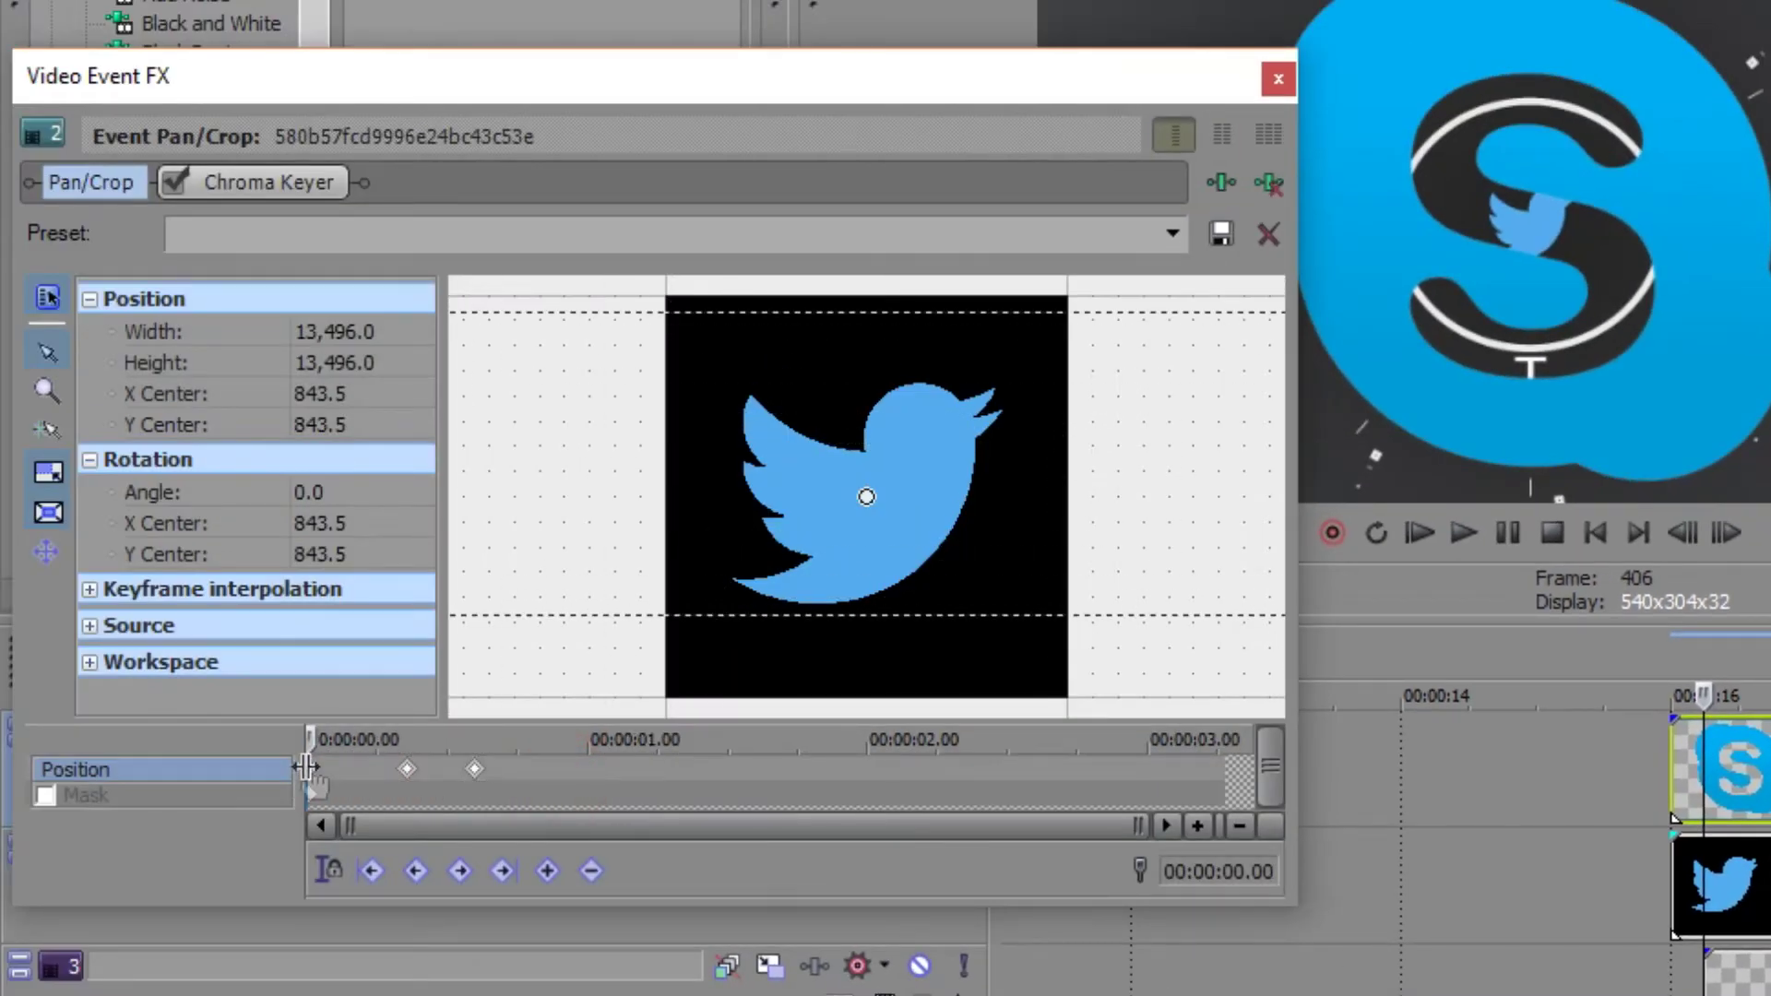
pyautogui.rightClick(307, 766)
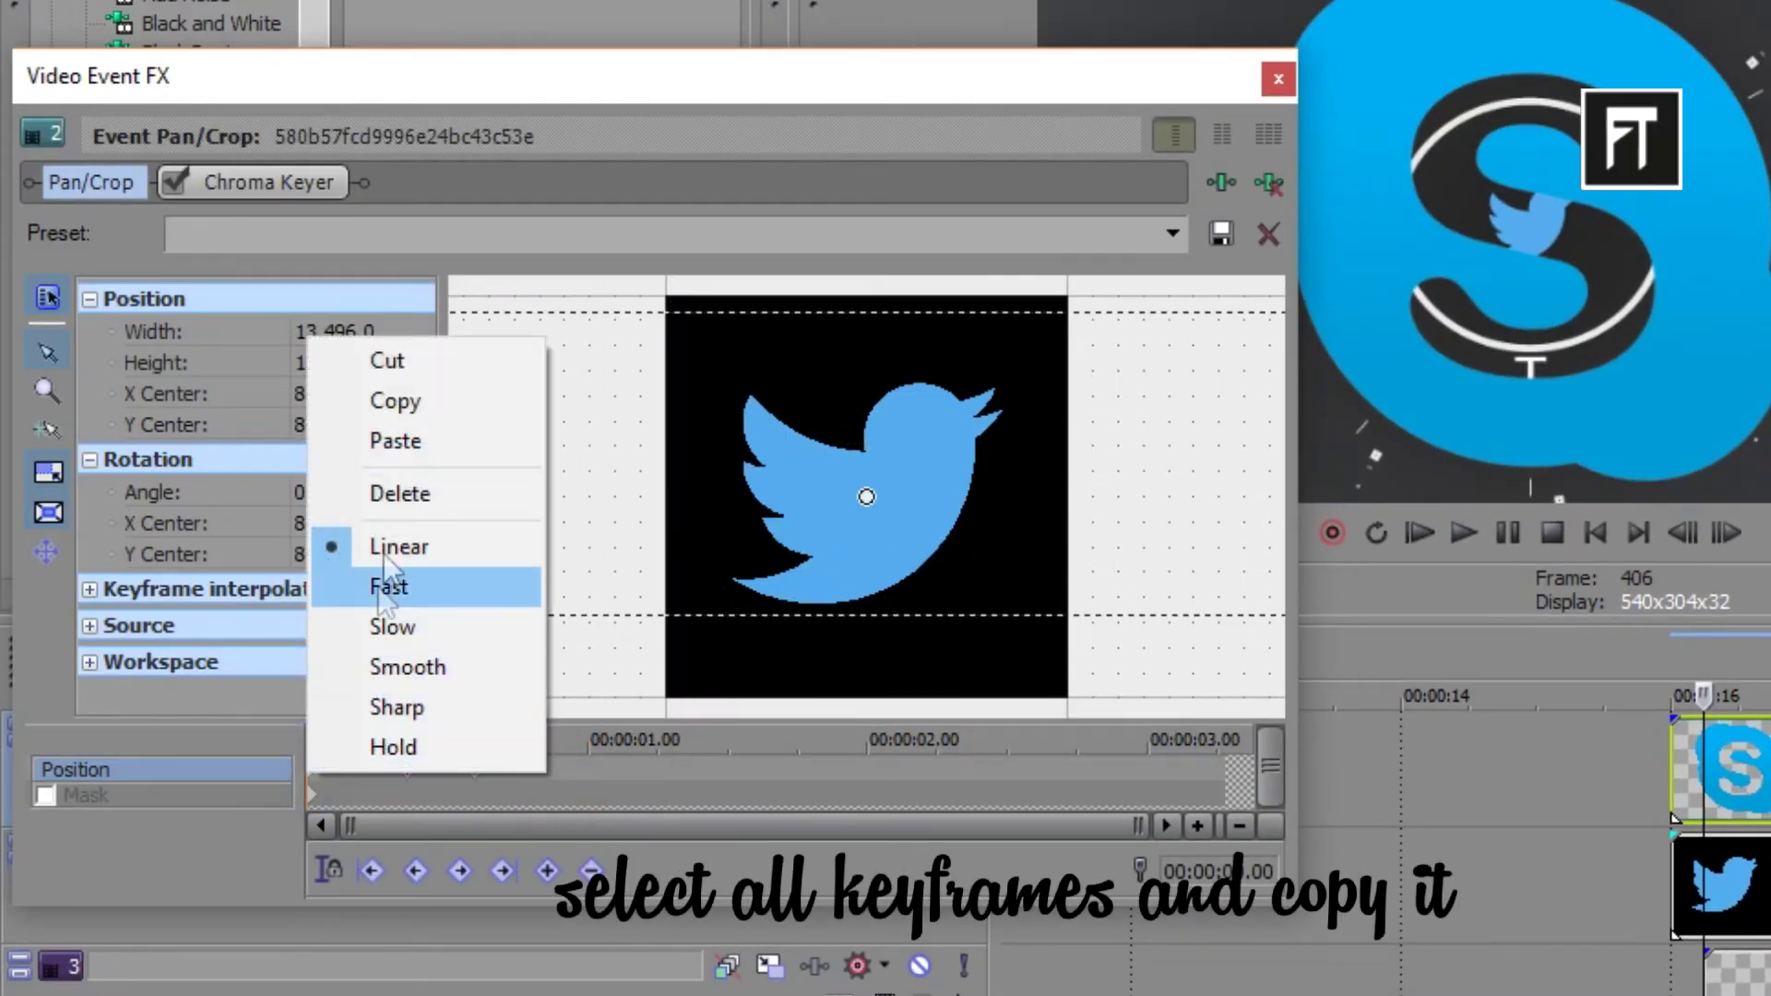
pyautogui.click(439, 402)
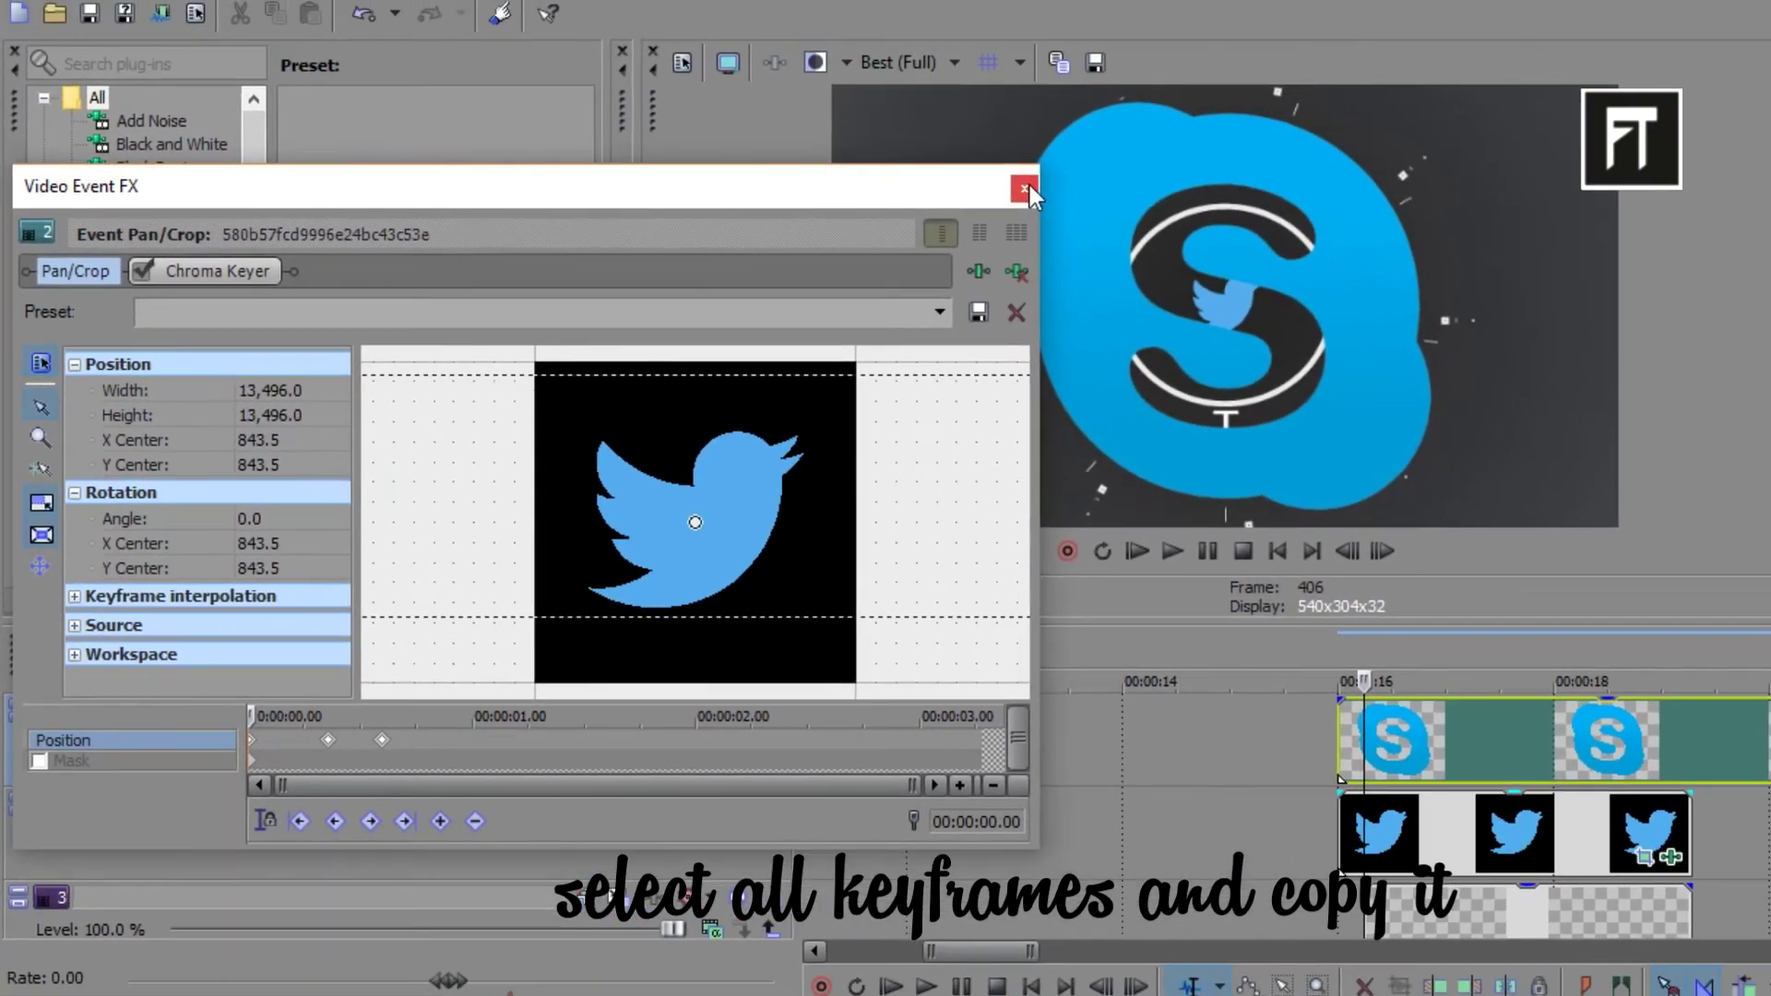
pyautogui.click(1160, 129)
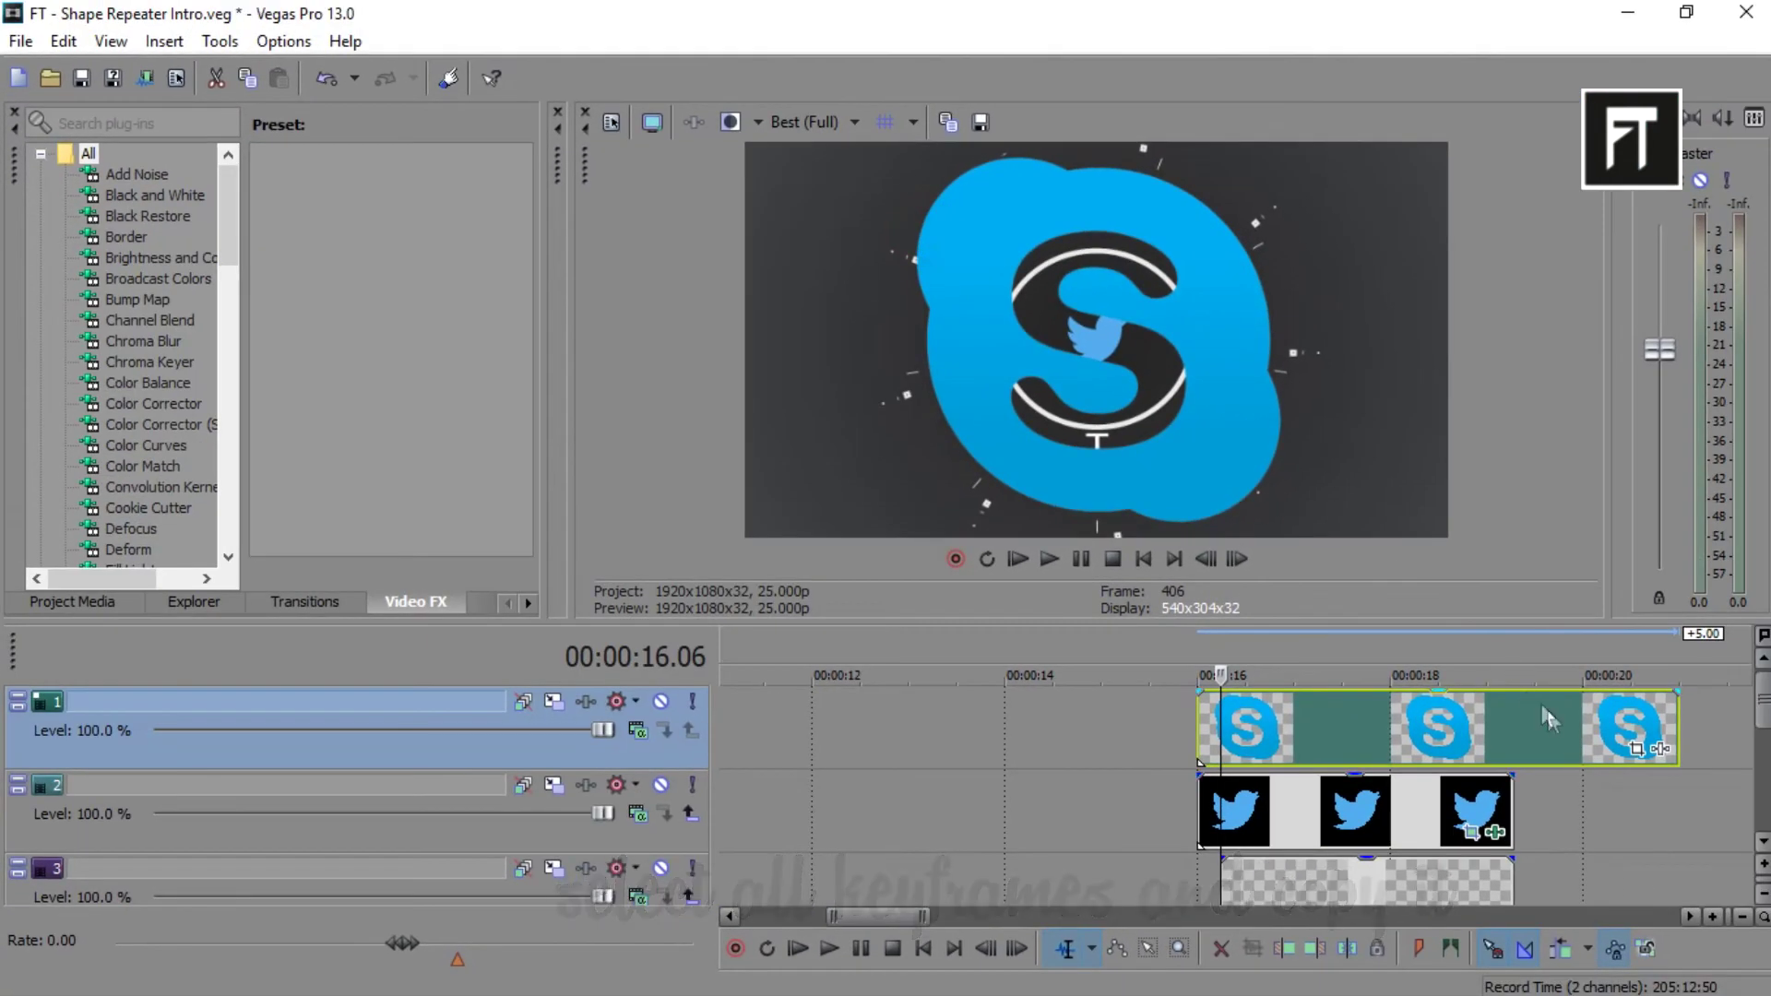
# - Paste the copied keyframes into the Skype event's Pan/Crop
pyautogui.click(1637, 750)
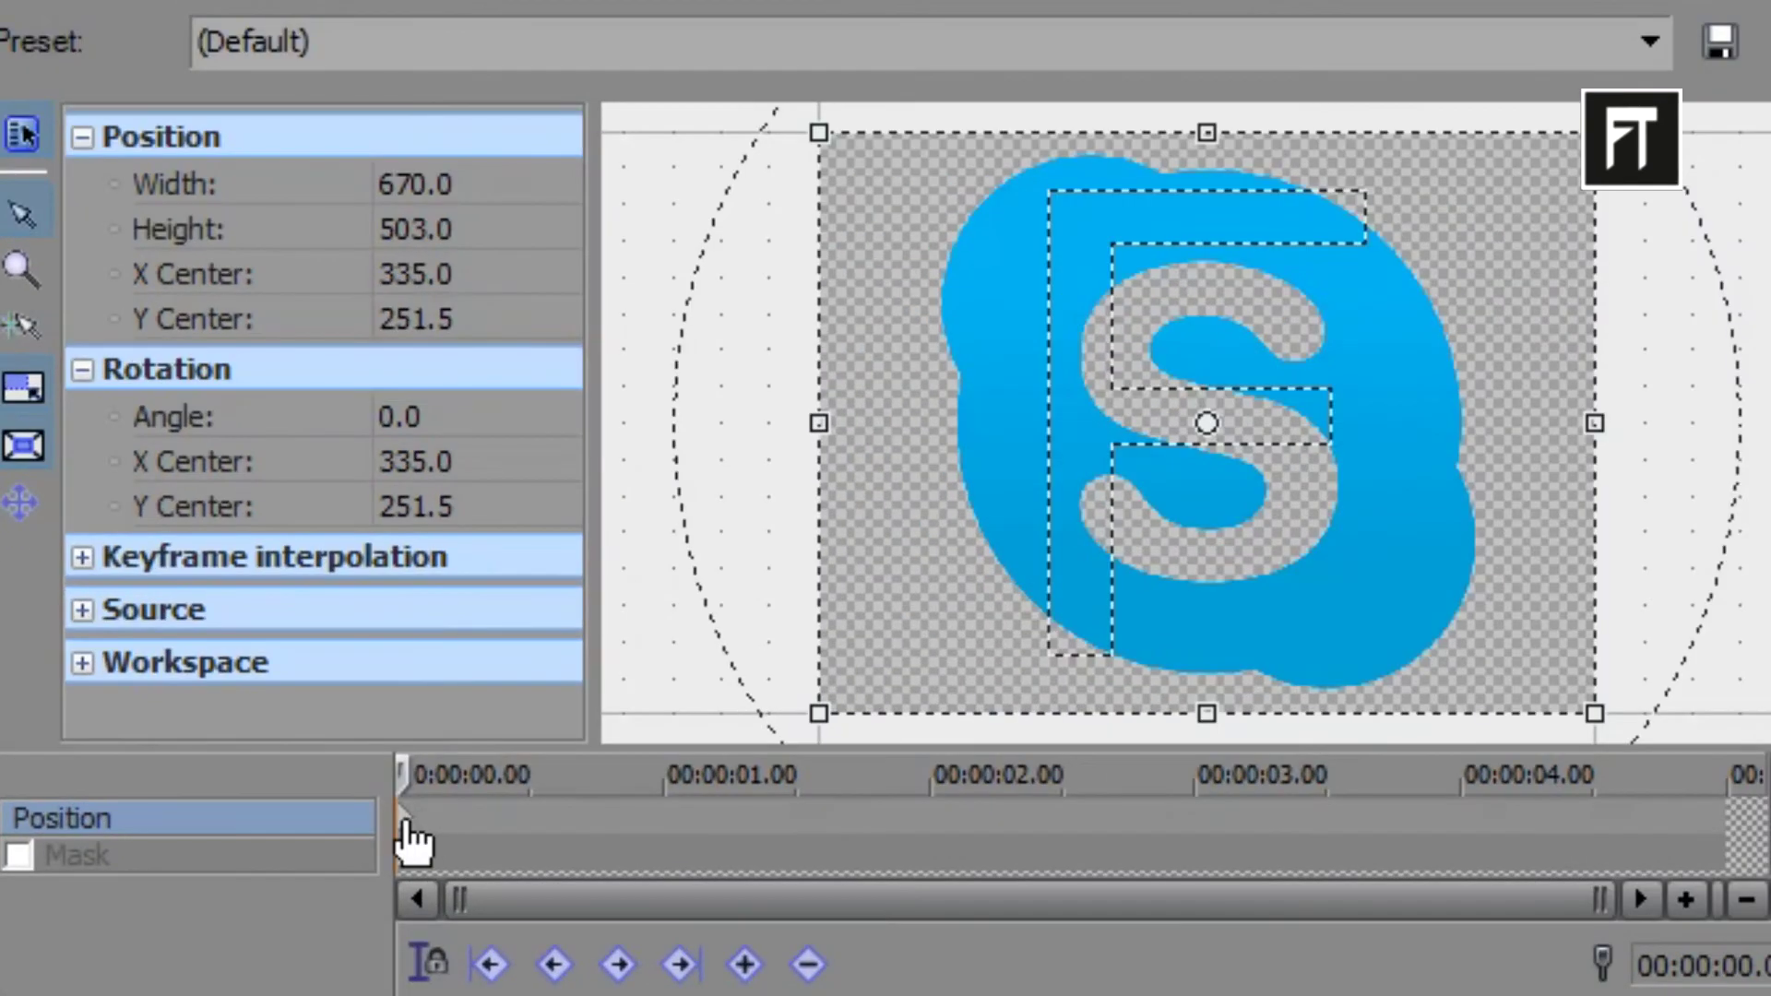
pyautogui.rightClick(410, 826)
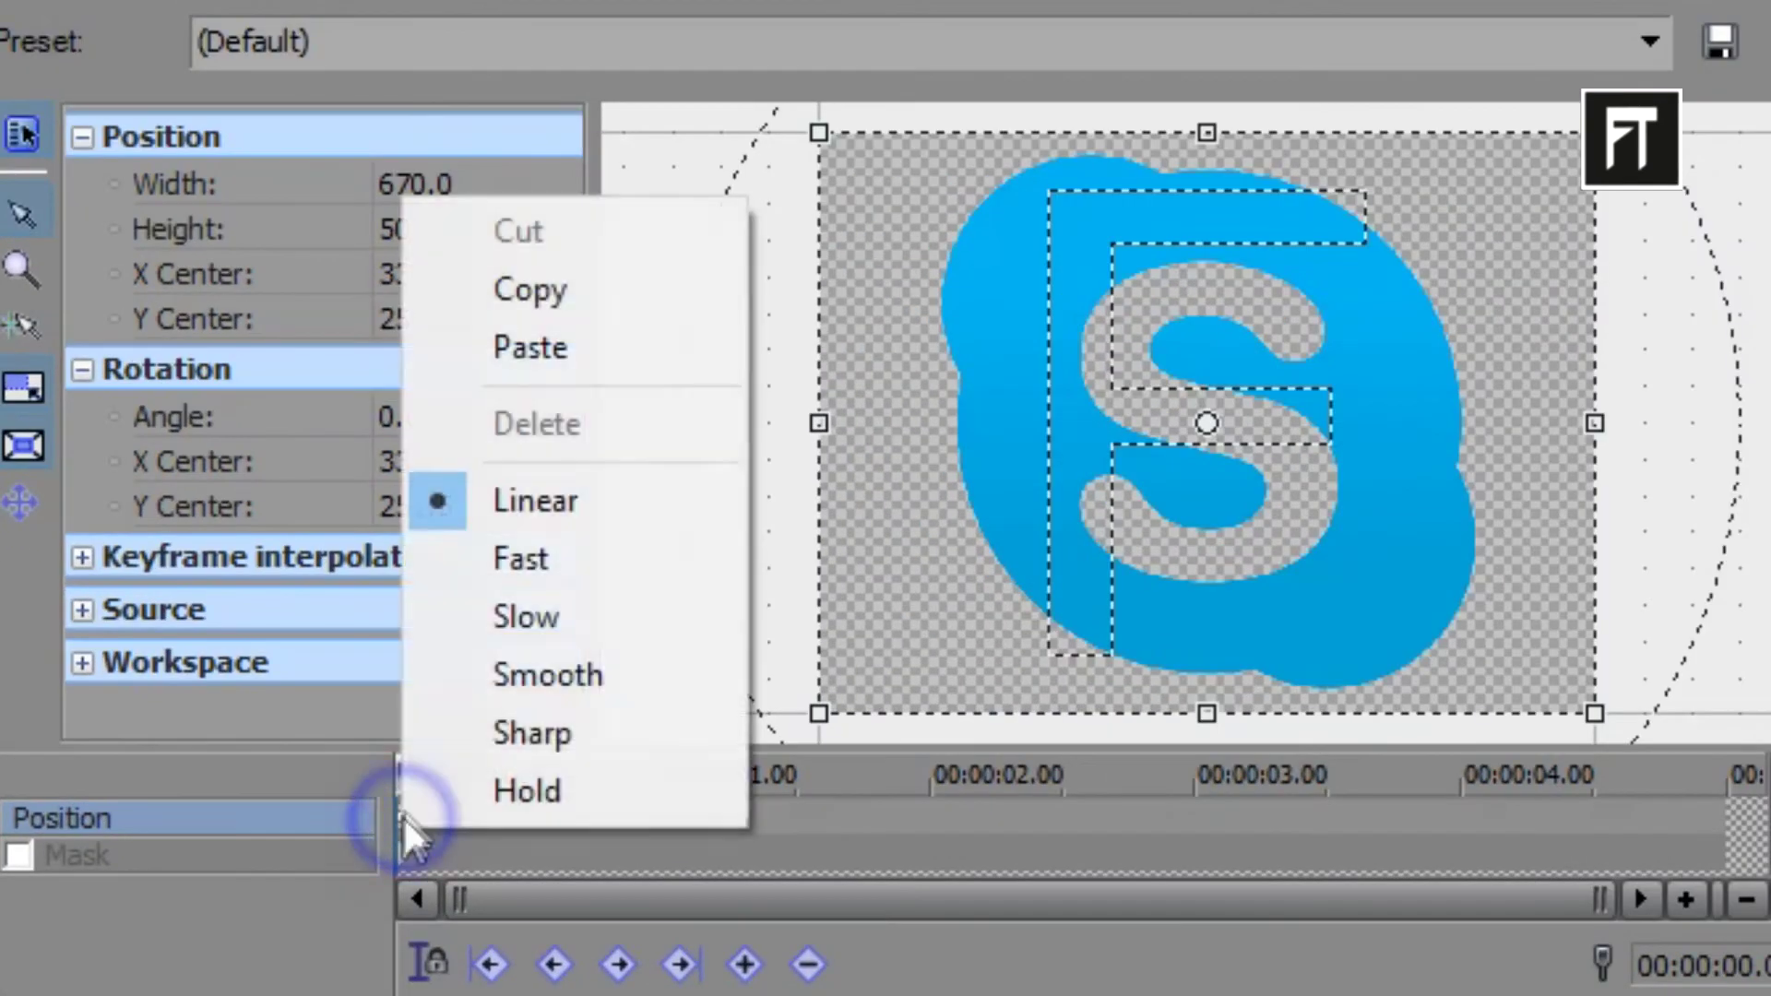
pyautogui.click(537, 337)
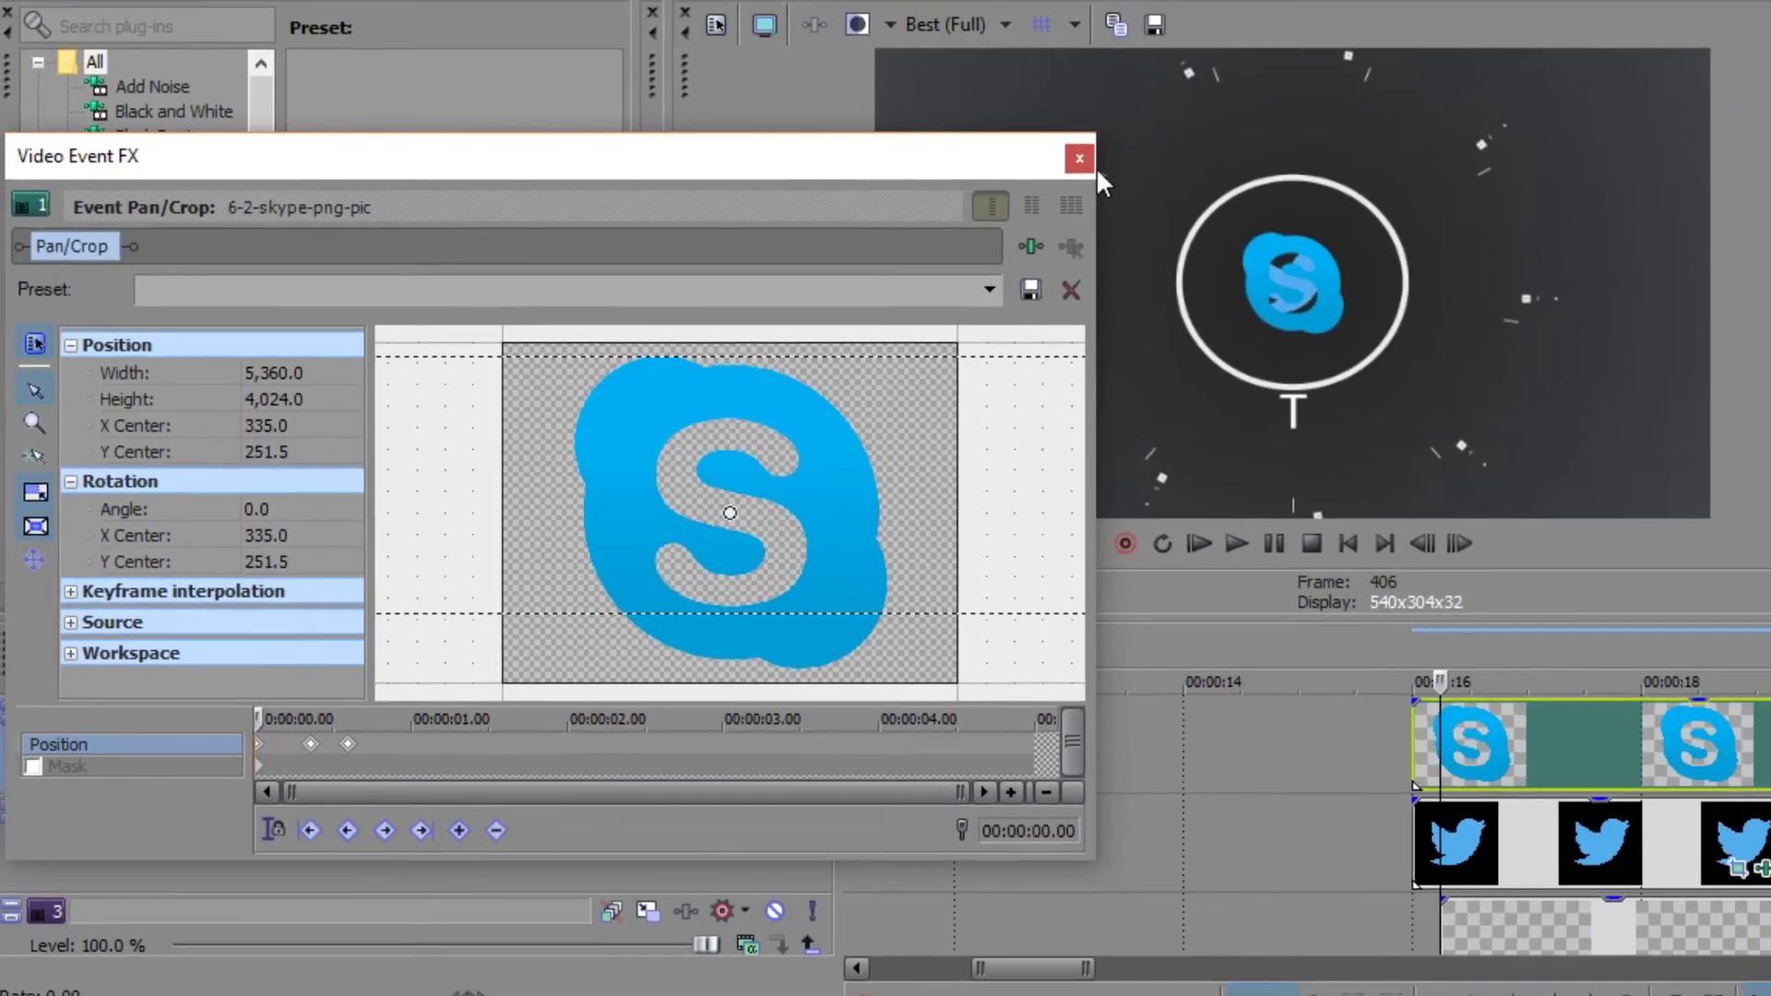
pyautogui.click(1082, 155)
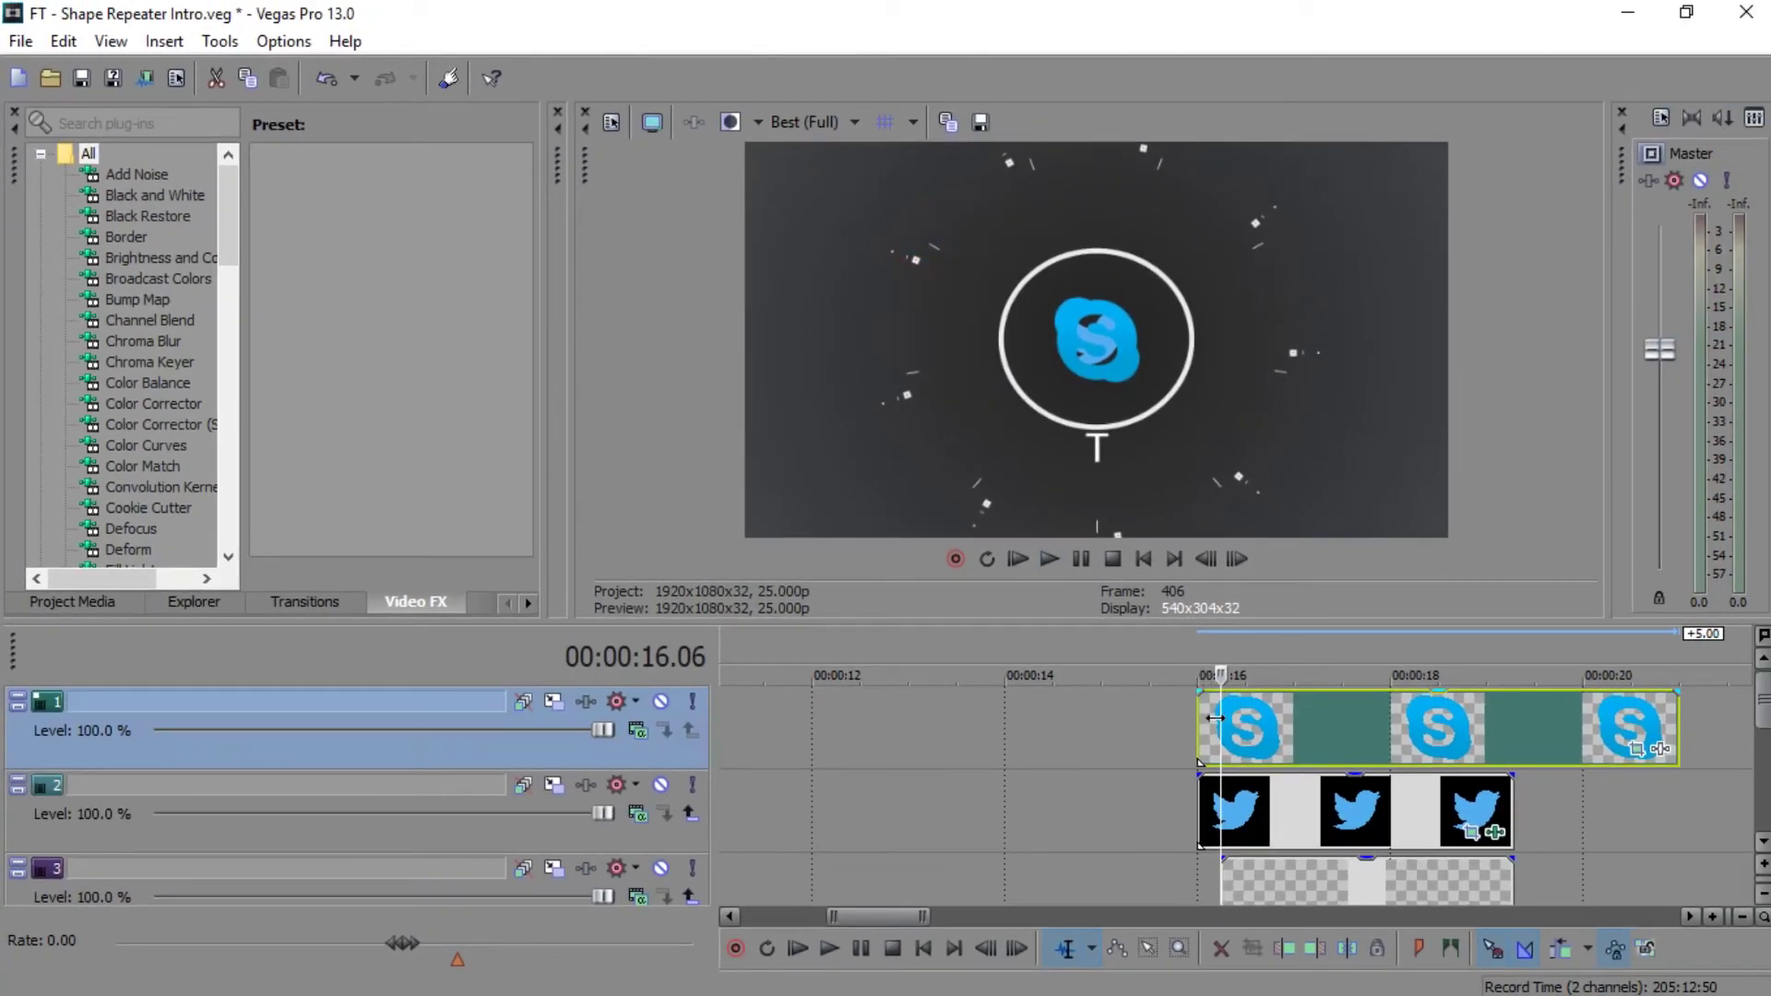
# - Fade the Twitter track to 0% level and bring up the (Legacy) Text presets in Media Generators
pyautogui.press('space')
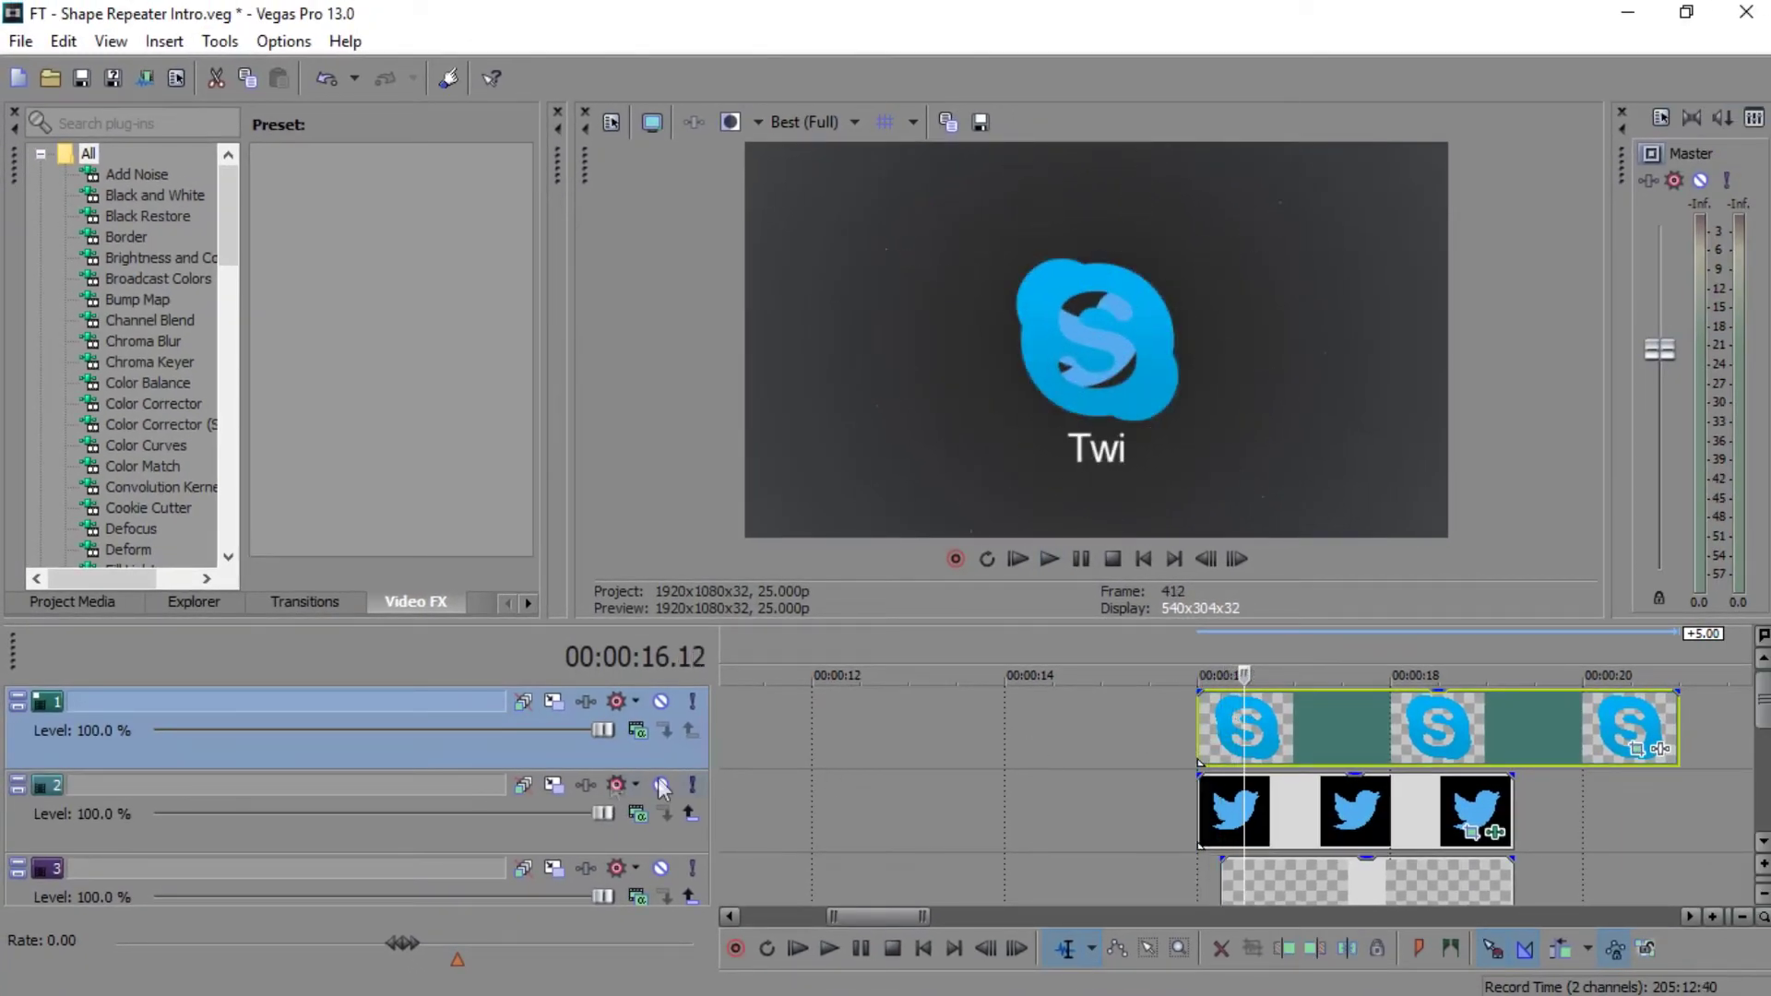
pyautogui.moveTo(608, 813); pyautogui.dragTo(145, 830)
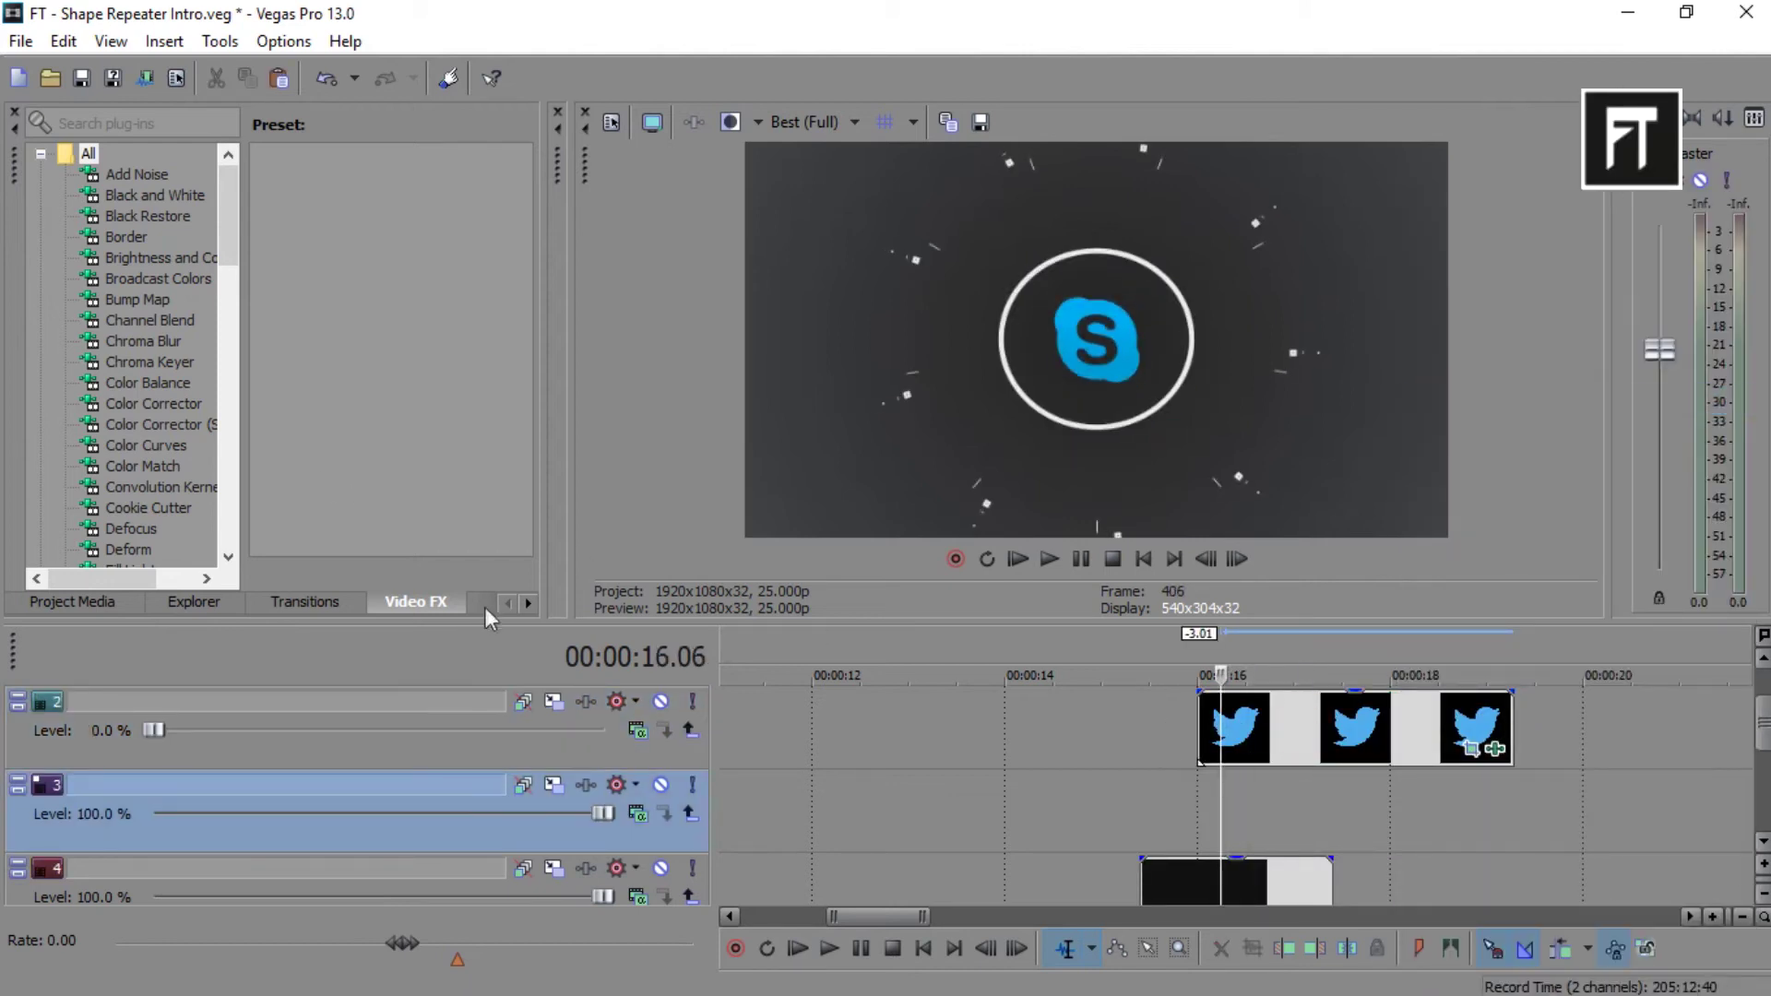
pyautogui.click(489, 604)
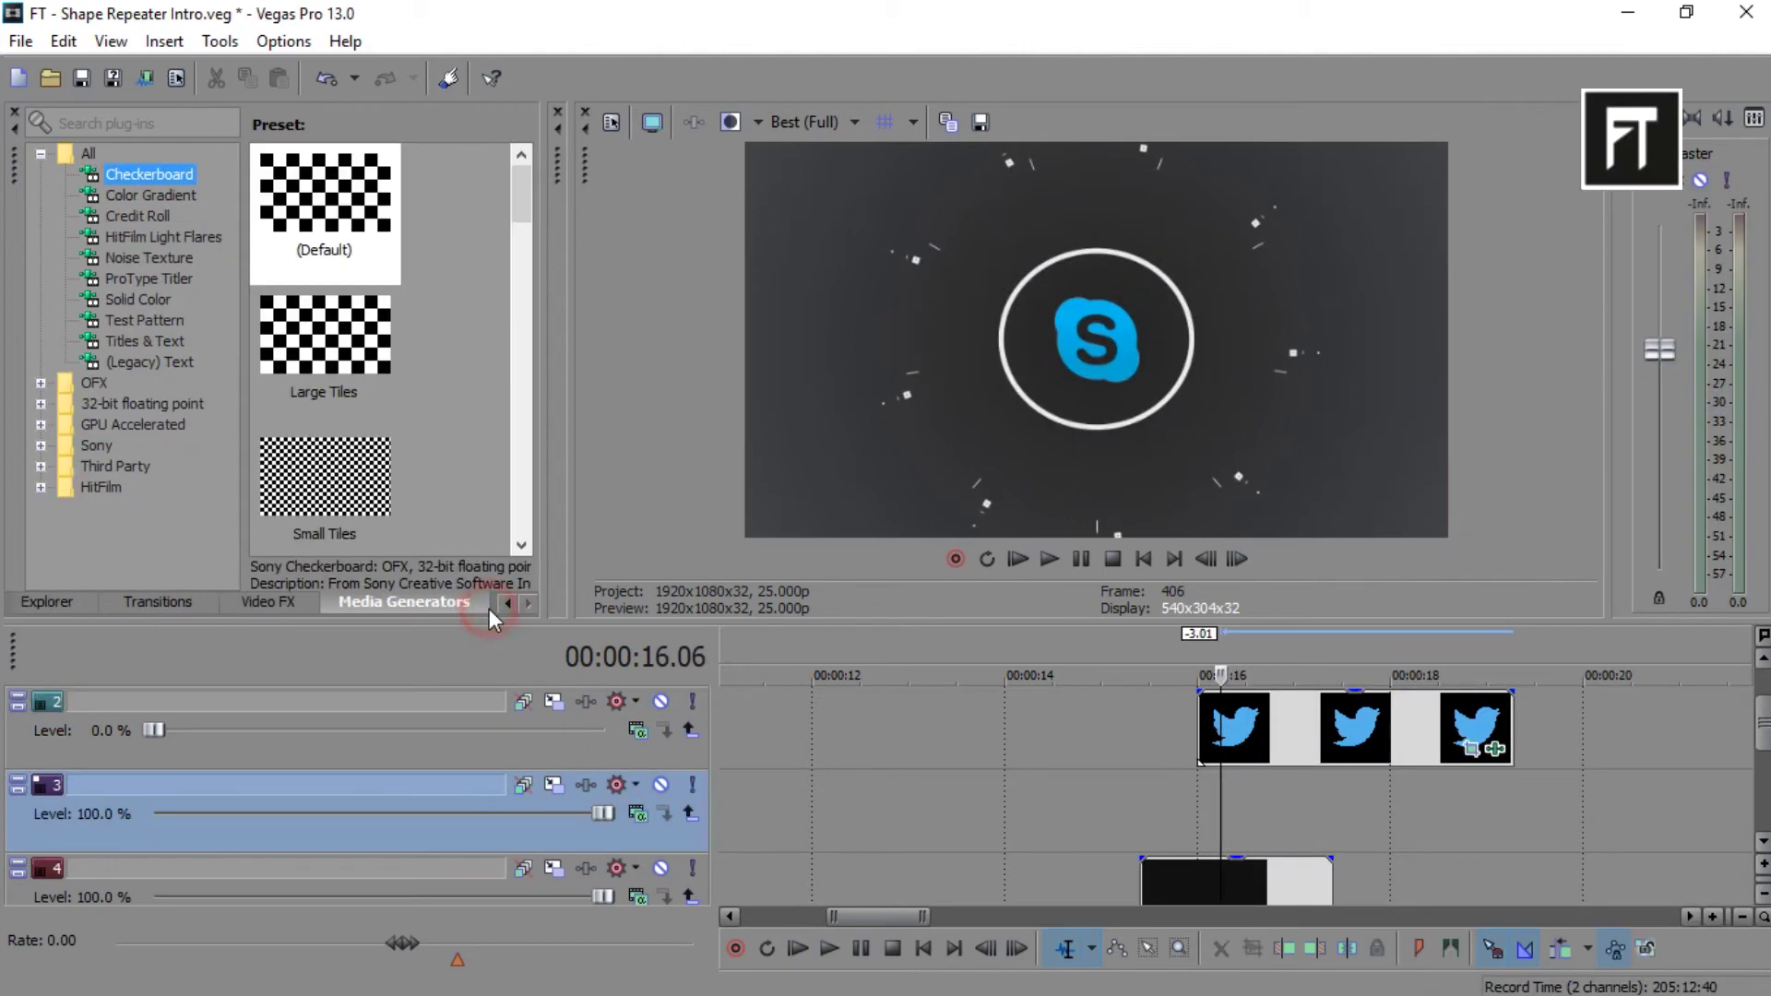
pyautogui.click(170, 363)
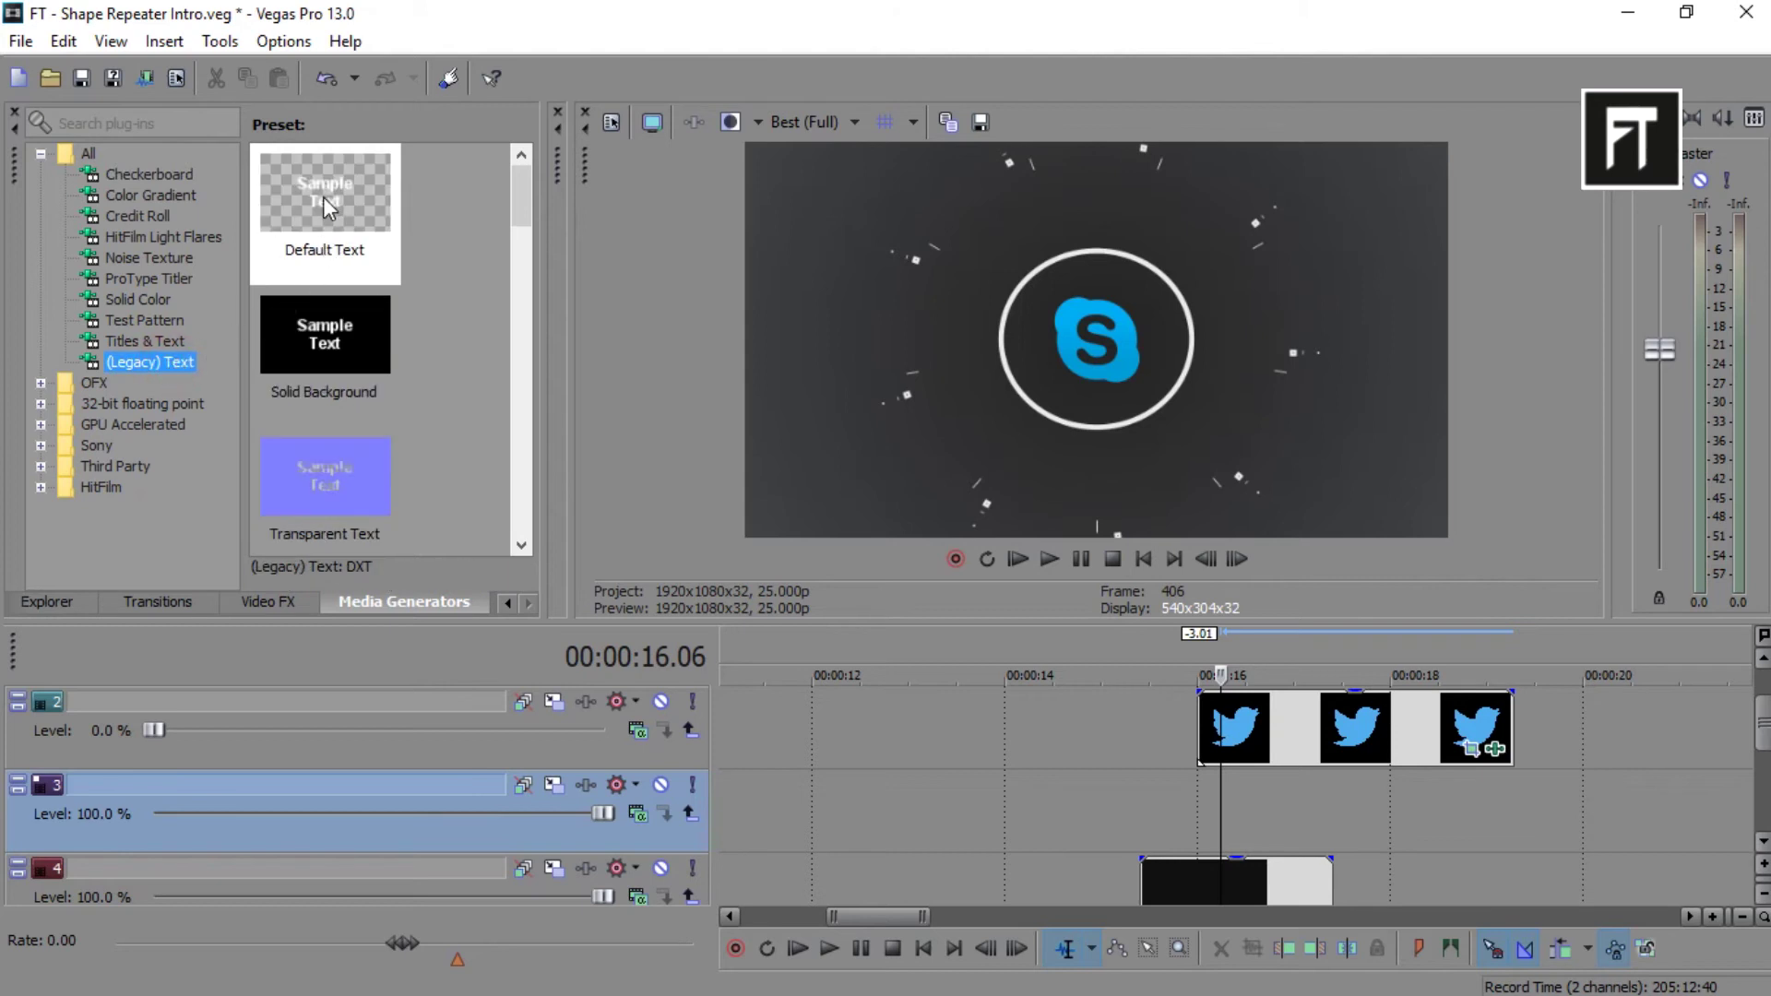
pyautogui.moveTo(323, 197); pyautogui.dragTo(723, 509)
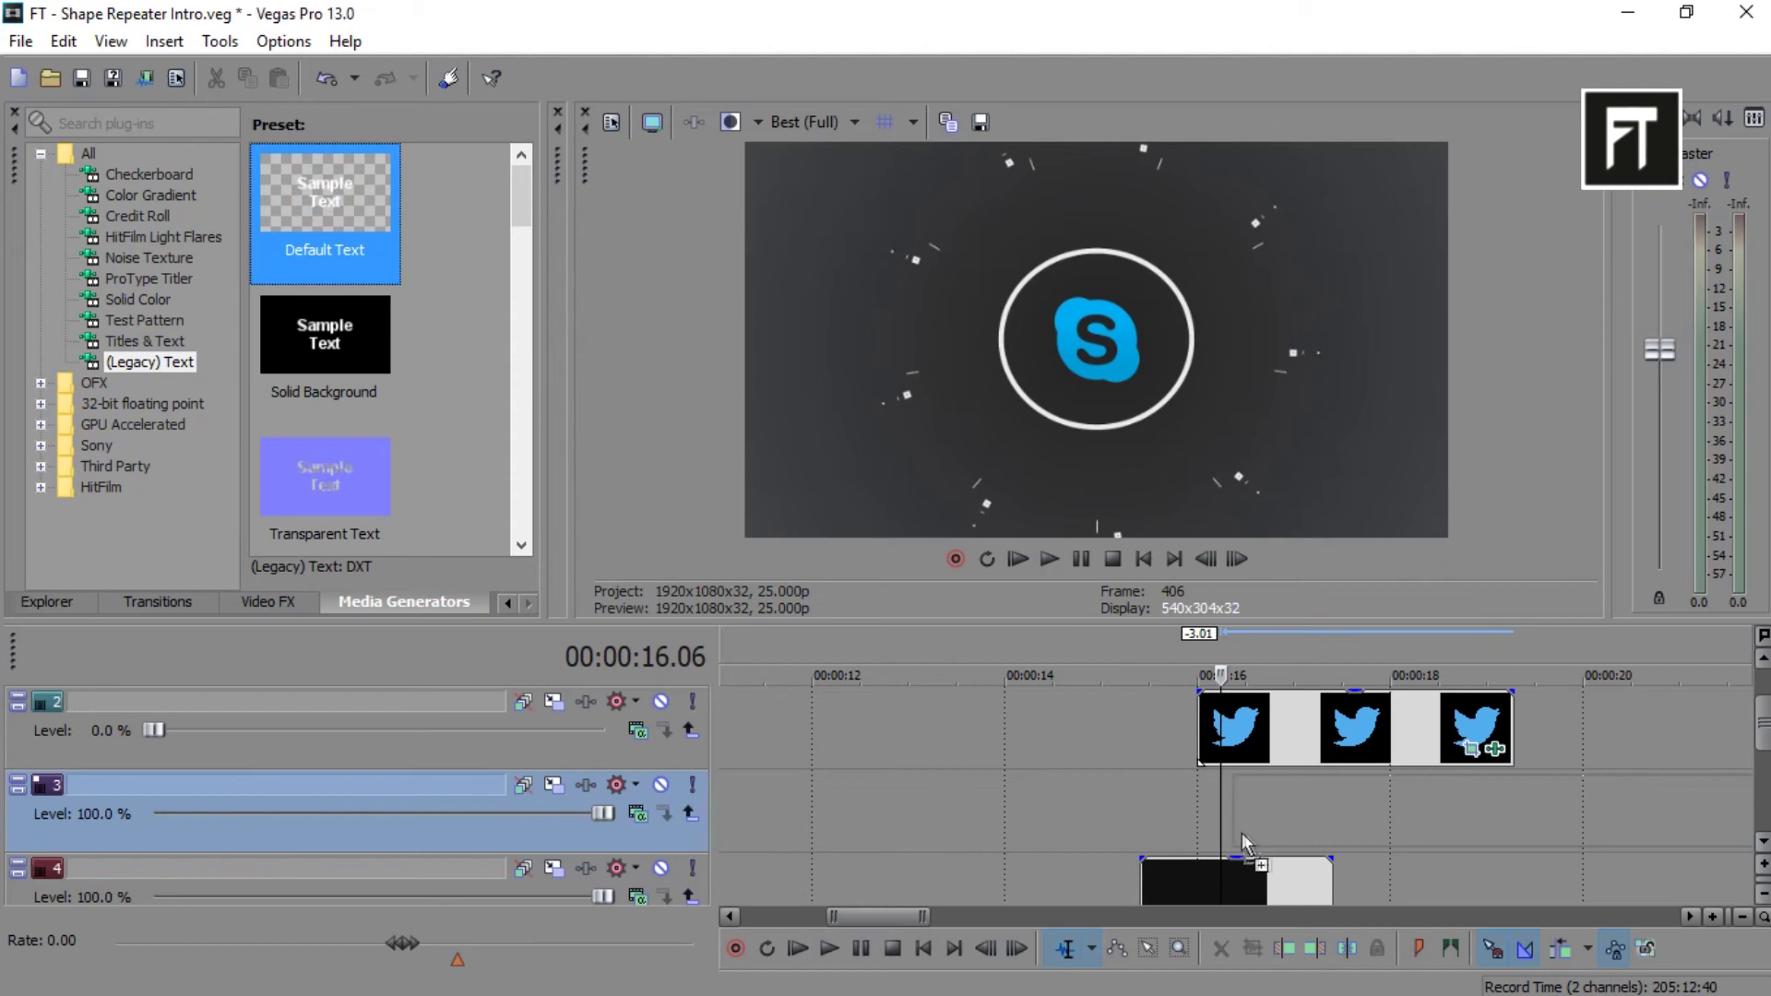
# - Add a Default Text event on track 3 and replace its sample text with 'y'
pyautogui.moveTo(1242, 834); pyautogui.dragTo(1238, 832)
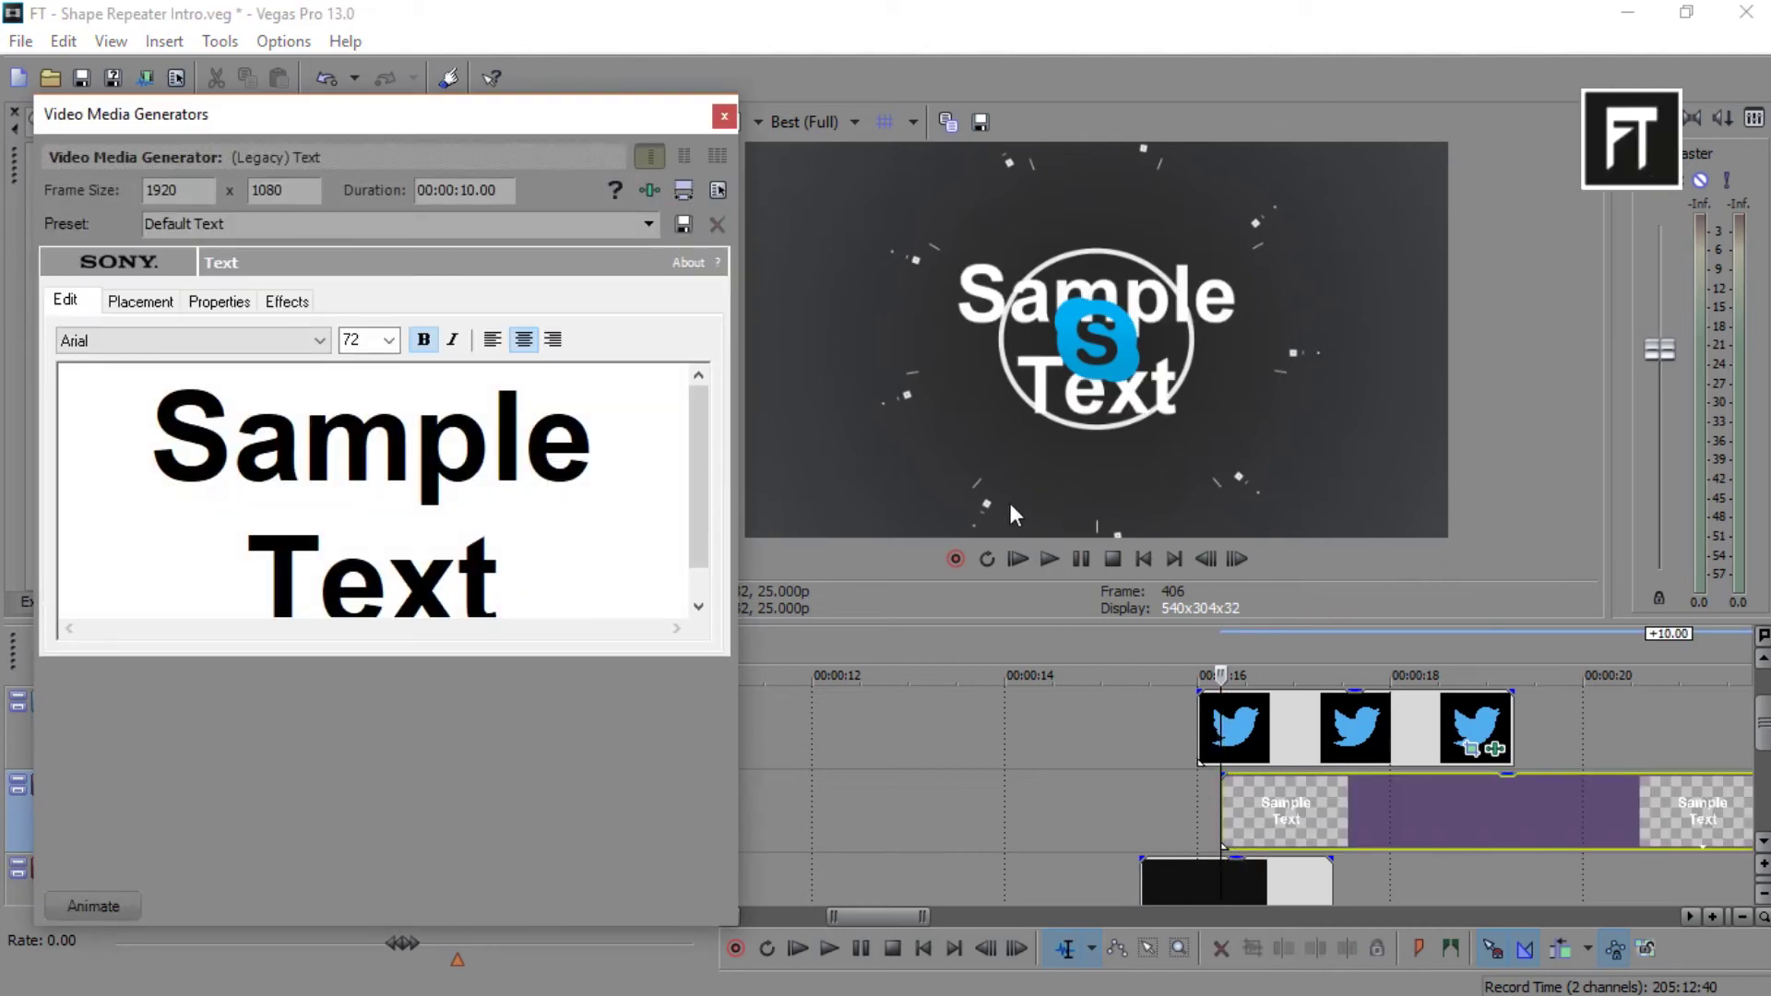
pyautogui.click(725, 116)
pyautogui.scroll(3, 1286, 812)
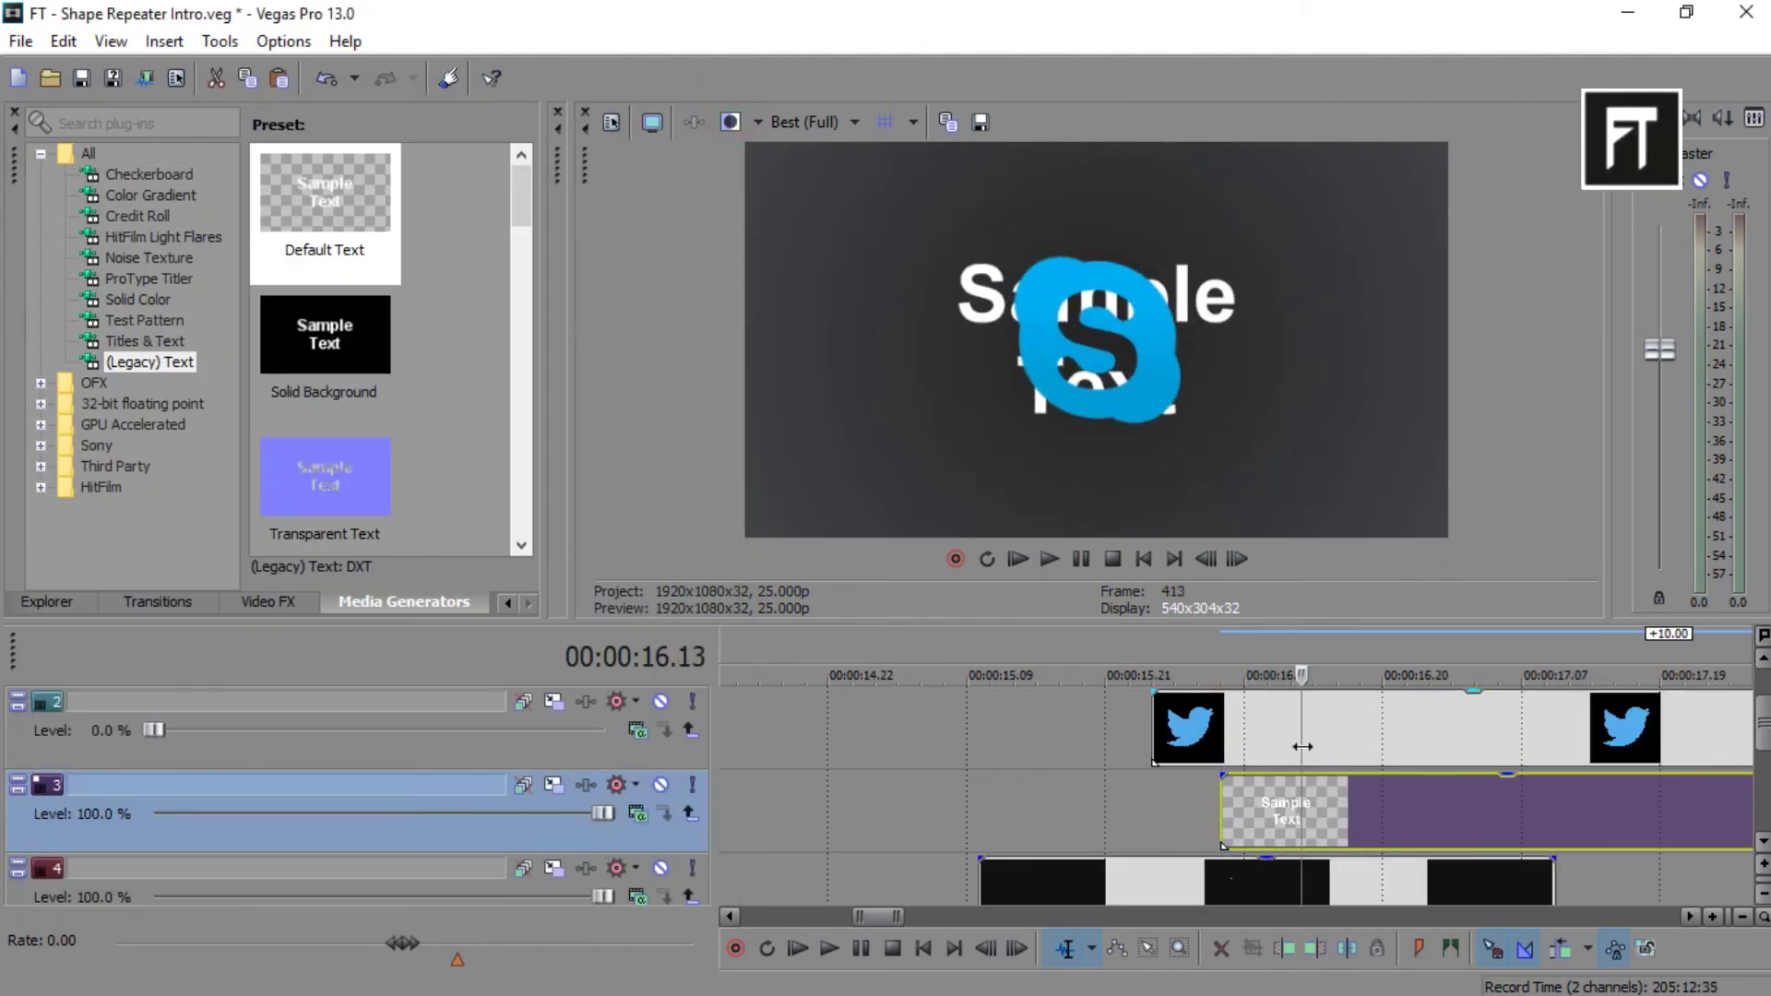
pyautogui.scroll(-3, 1286, 830)
pyautogui.click(1513, 832)
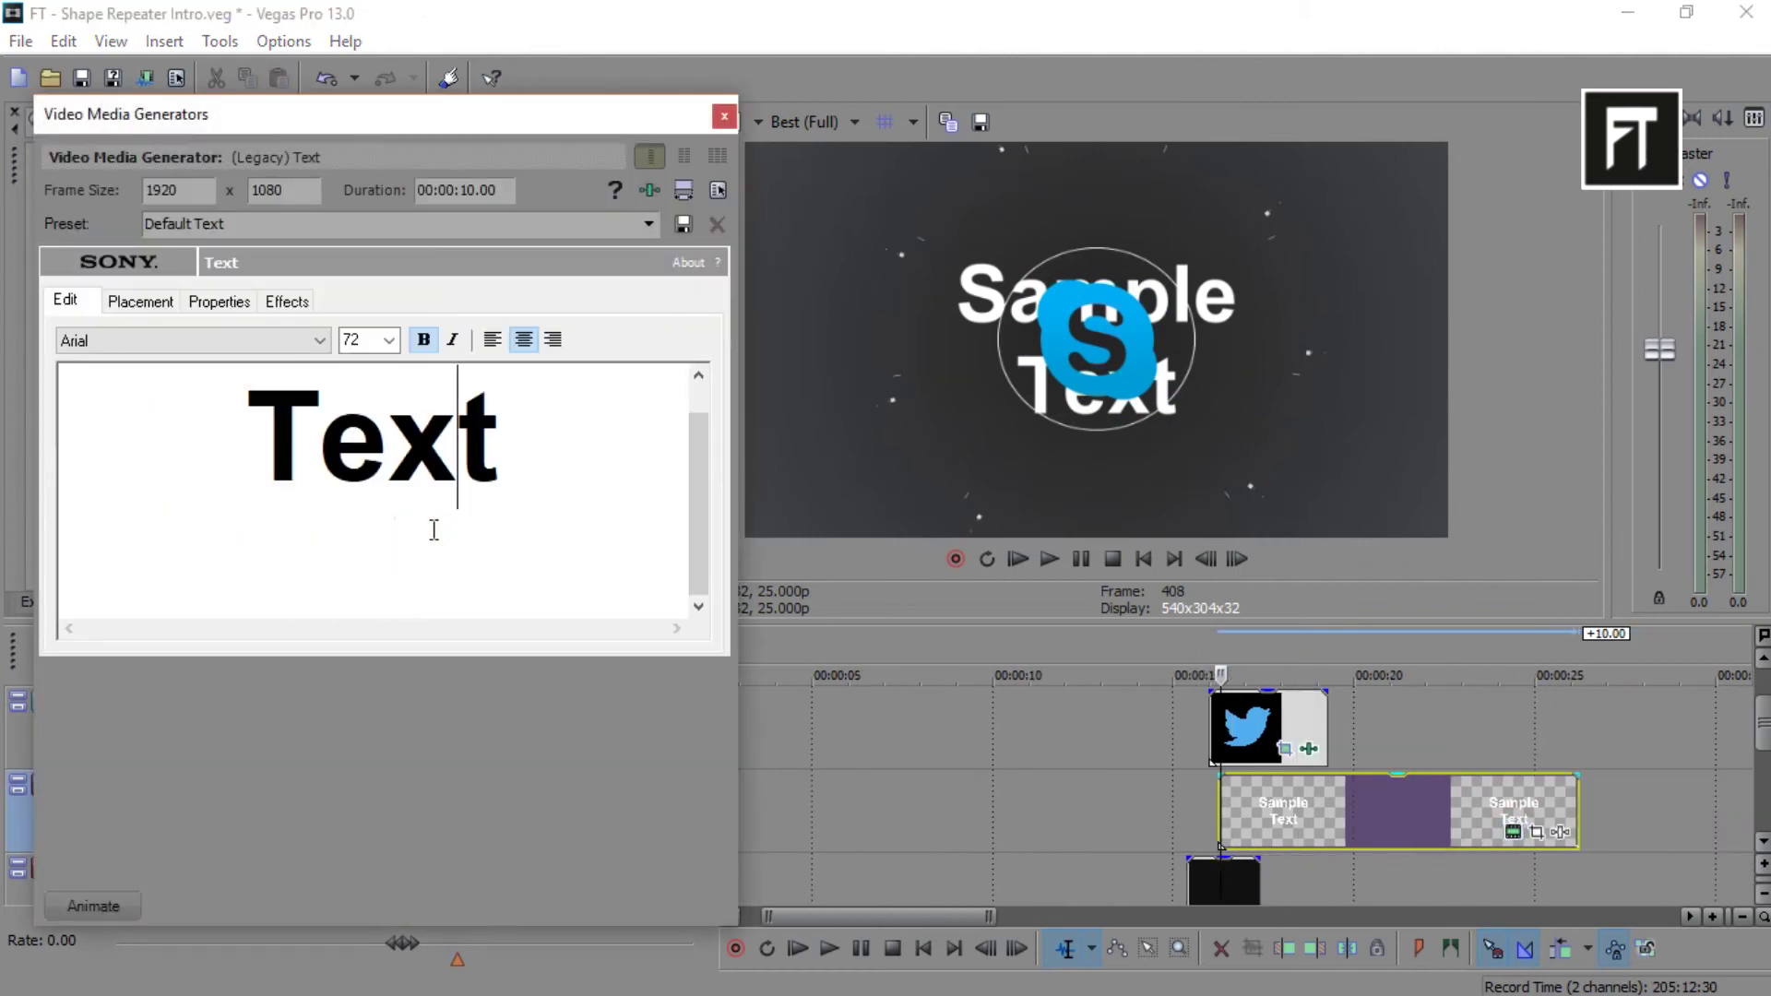
pyautogui.hotkey('ctrl', 'a')
pyautogui.press('Delete')
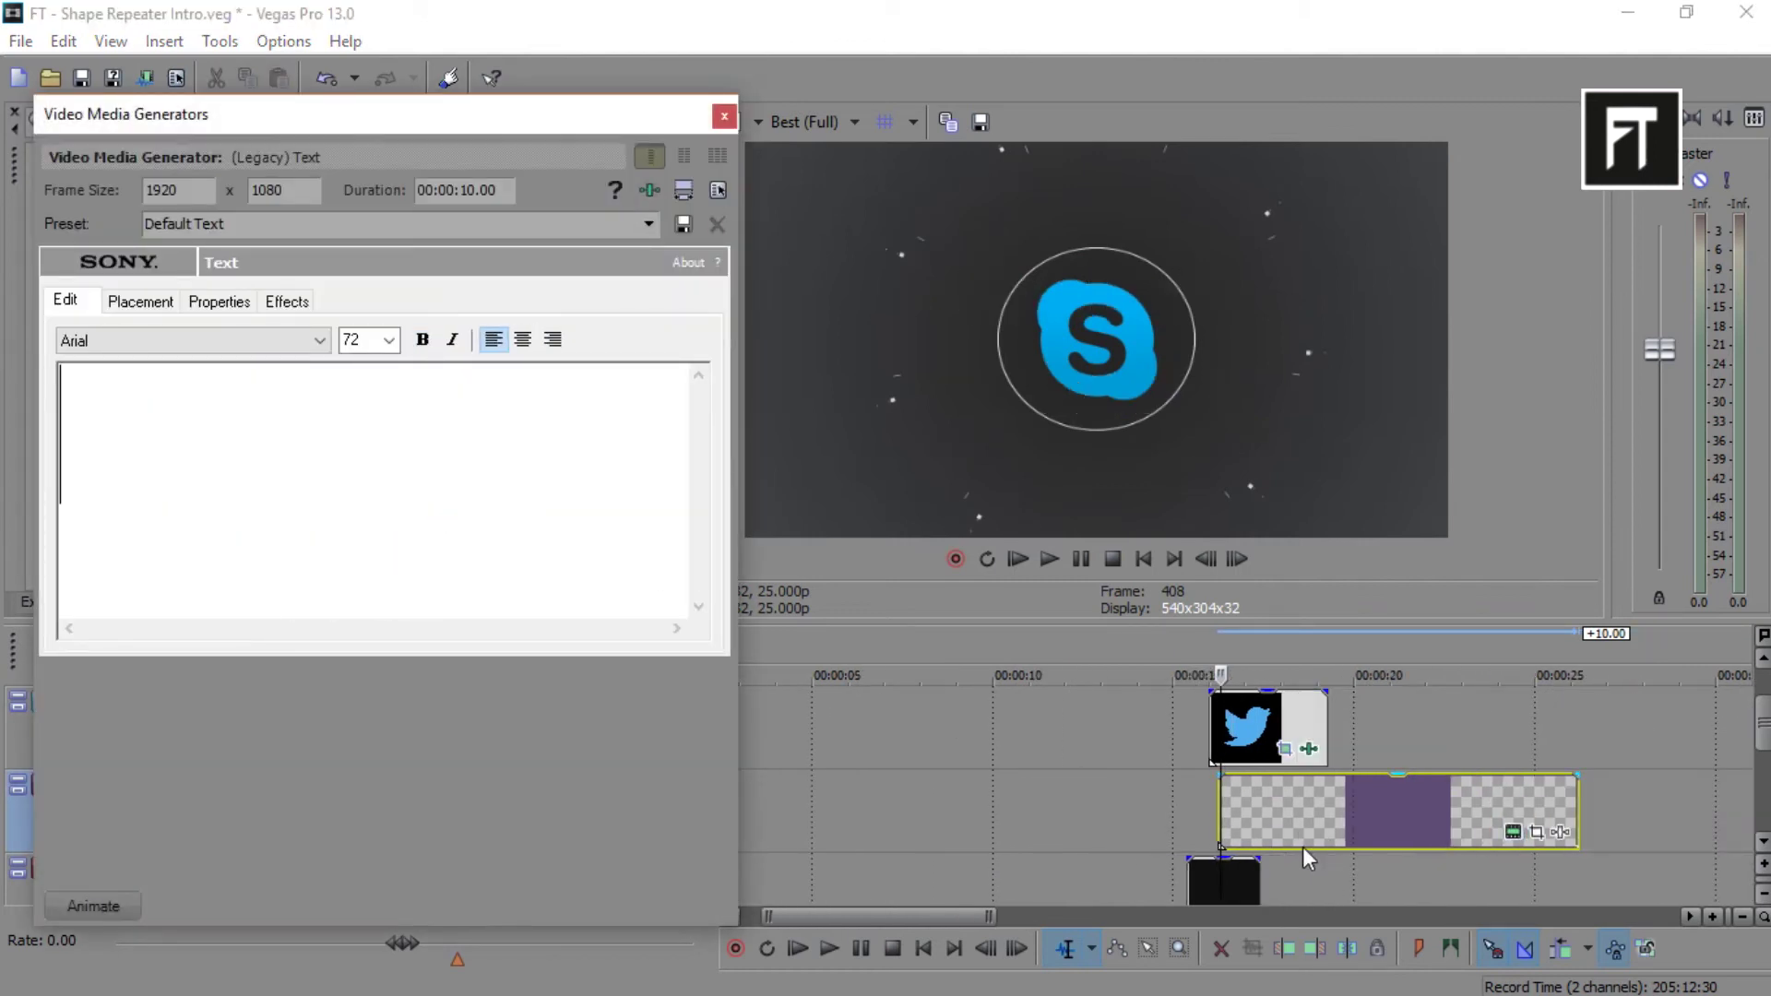
pyautogui.write('y')
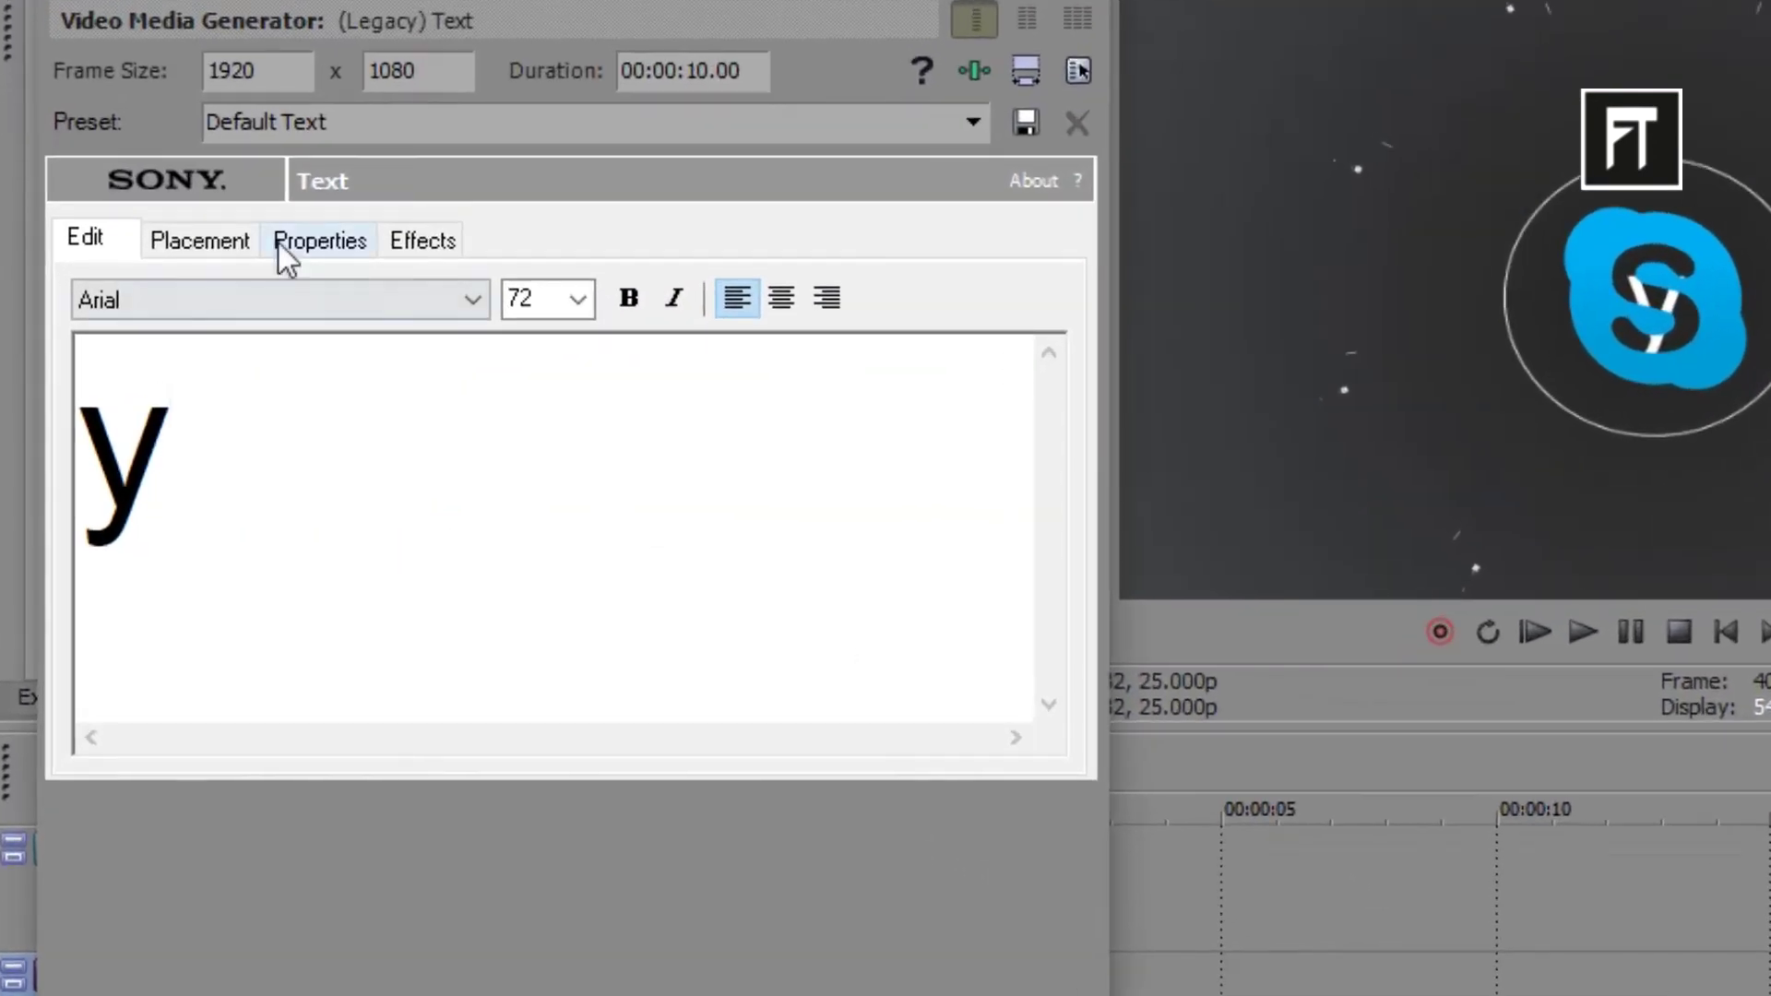
# - Move the 'y' just below the Skype logo and set its size to 48
pyautogui.click(141, 302)
pyautogui.moveTo(327, 540); pyautogui.dragTo(338, 618)
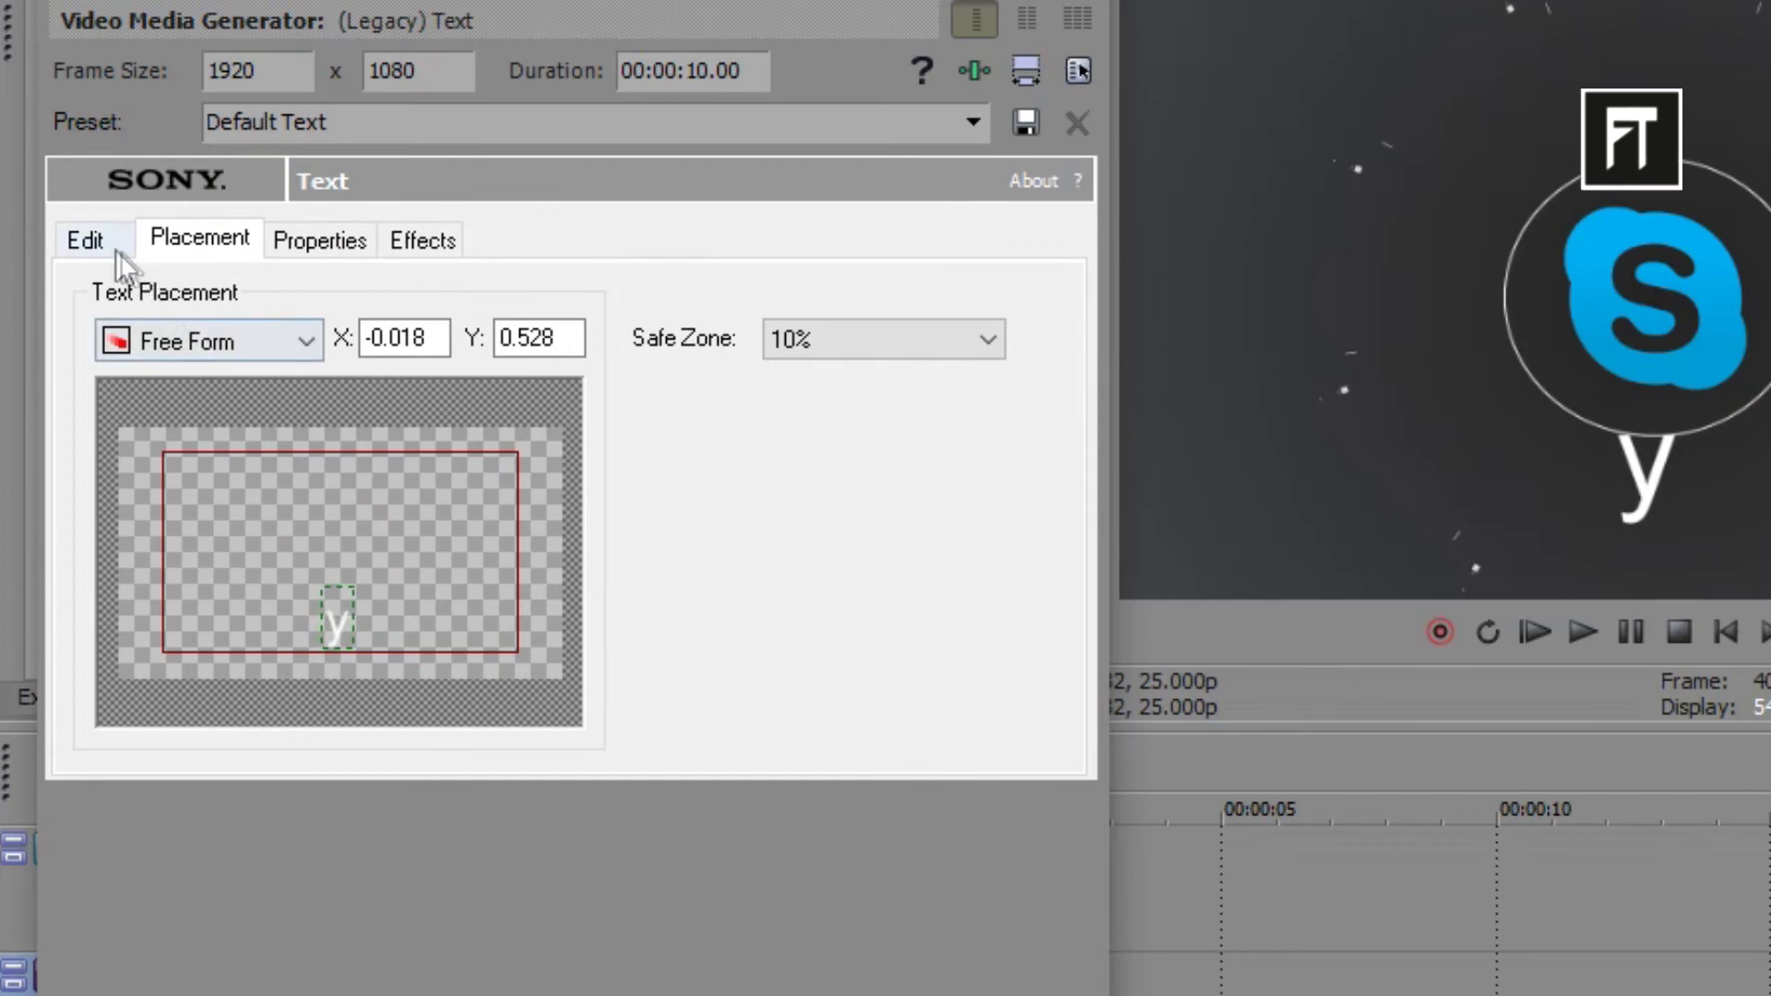
pyautogui.click(85, 239)
pyautogui.doubleClick(204, 437)
pyautogui.click(388, 339)
pyautogui.scroll(5, 355, 513)
pyautogui.click(380, 602)
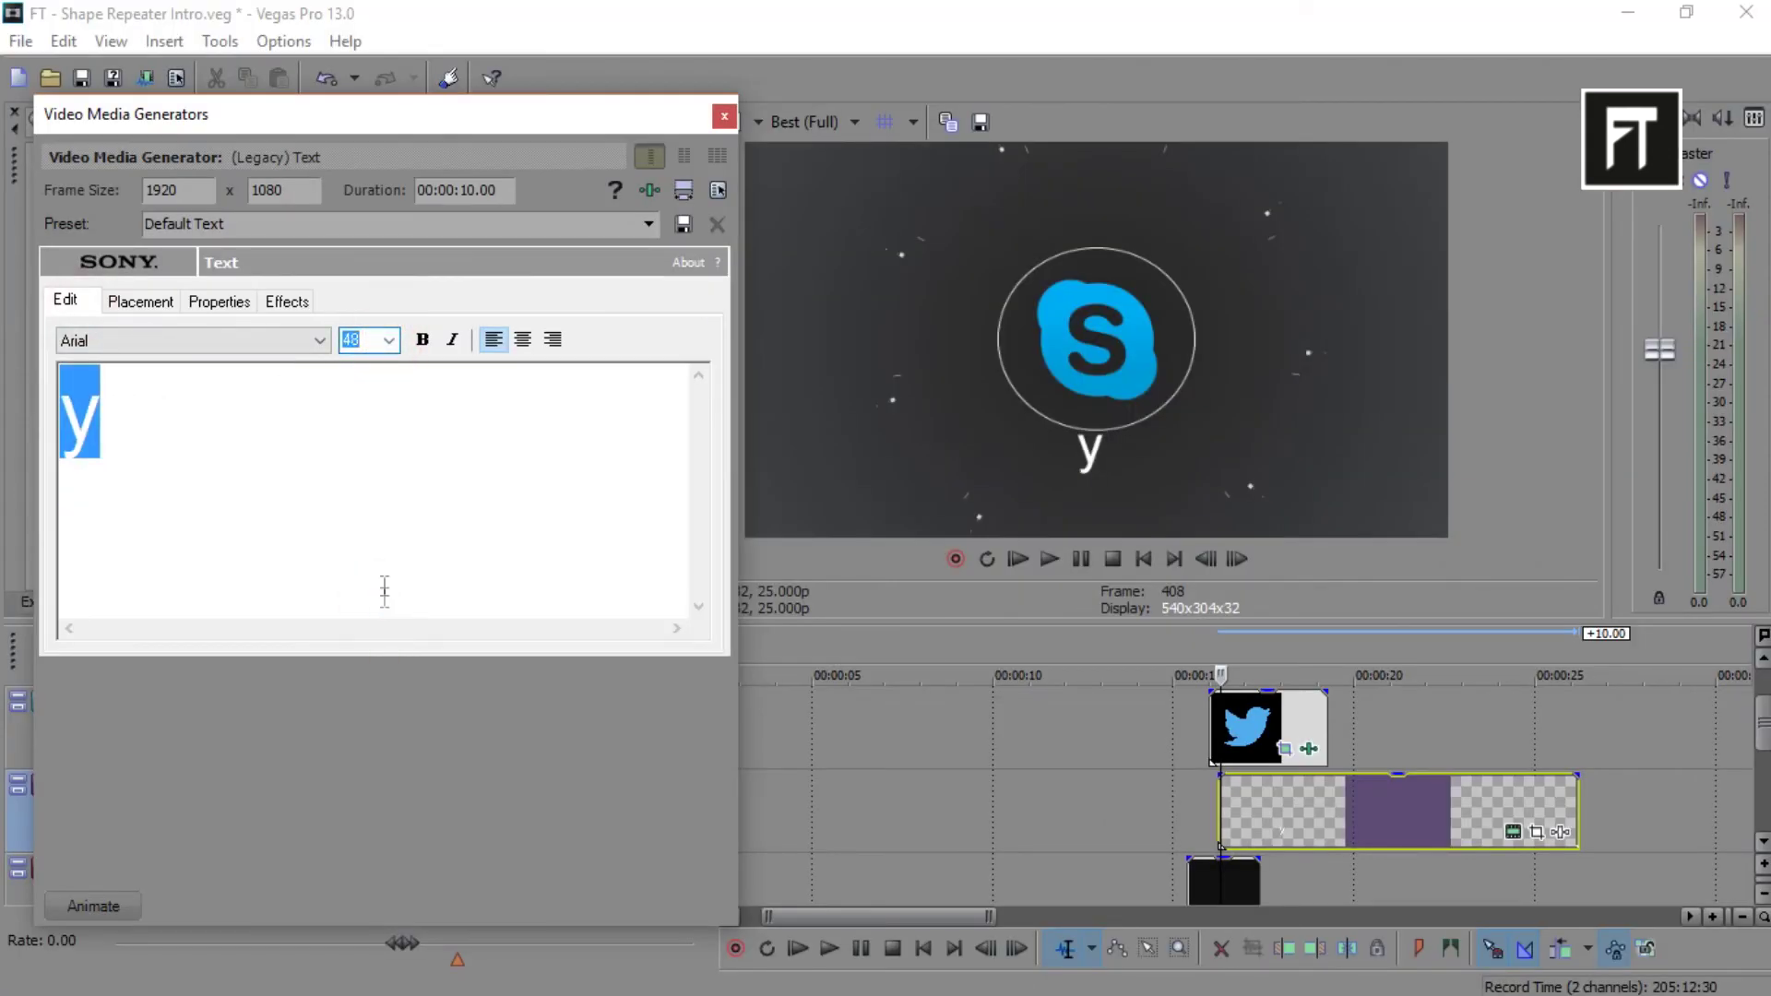
# - Enable Animate and keyframe the text typing 'our nam' after the y, one frame per letter
pyautogui.click(104, 906)
pyautogui.scroll(5, 275, 795)
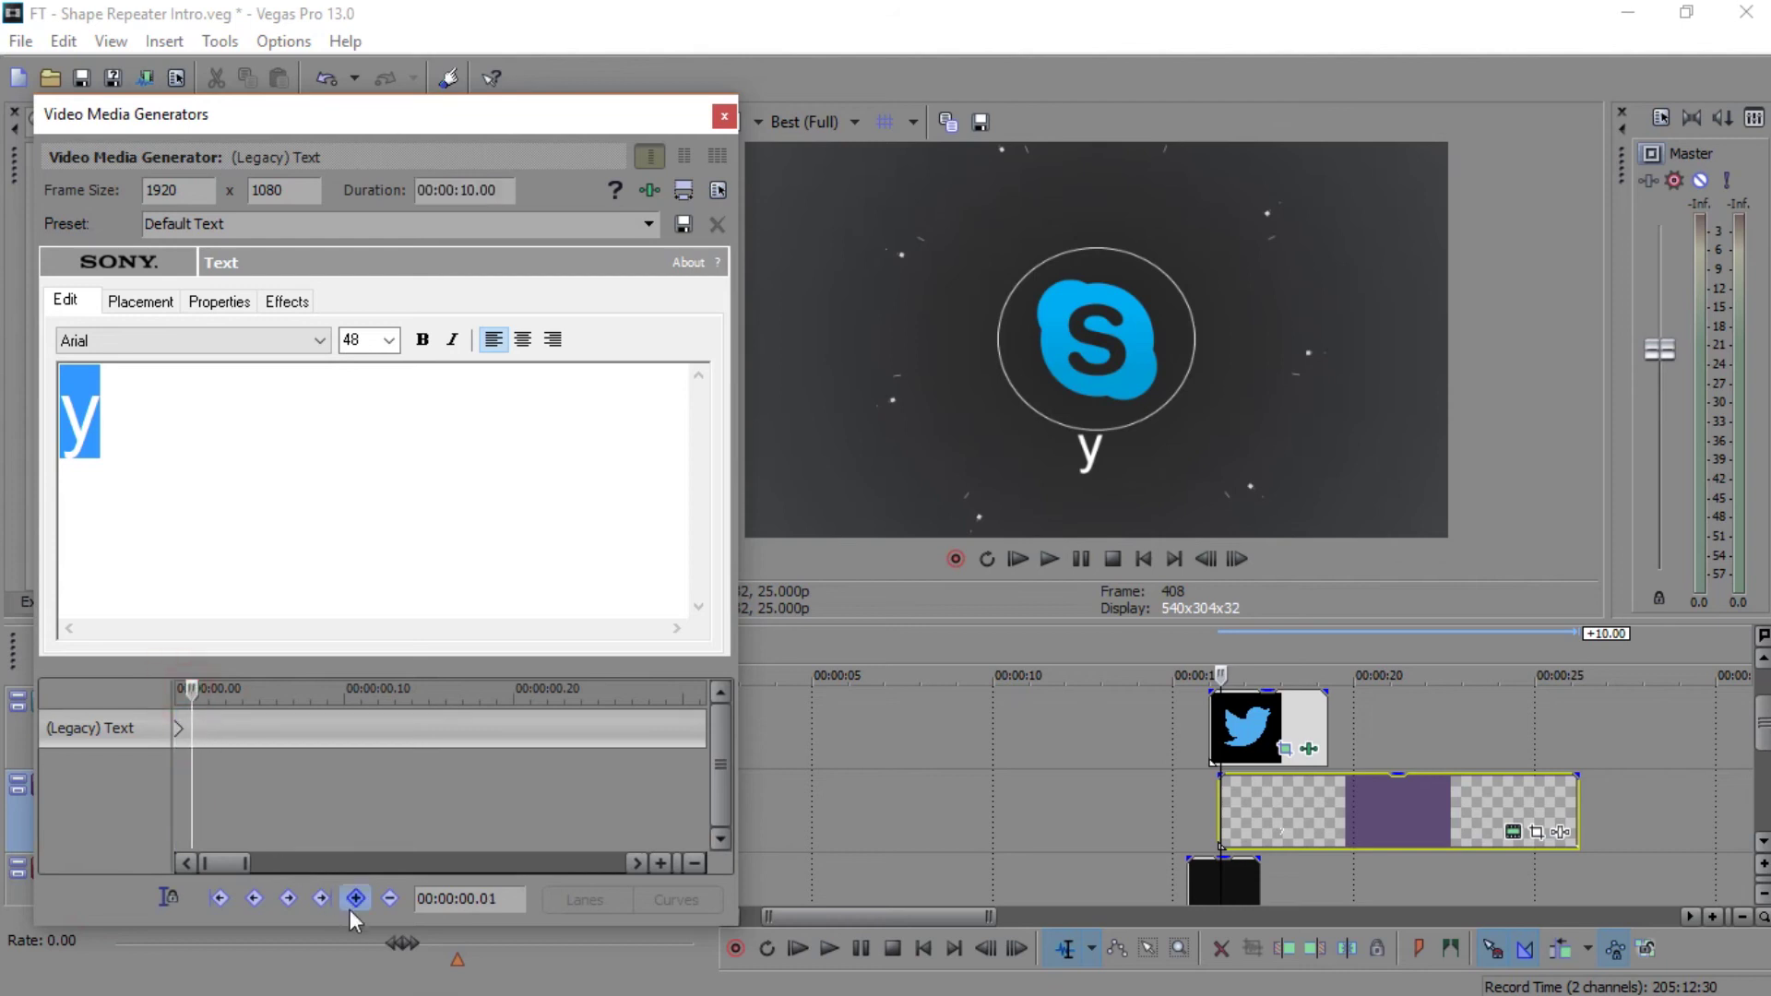
pyautogui.click(159, 455)
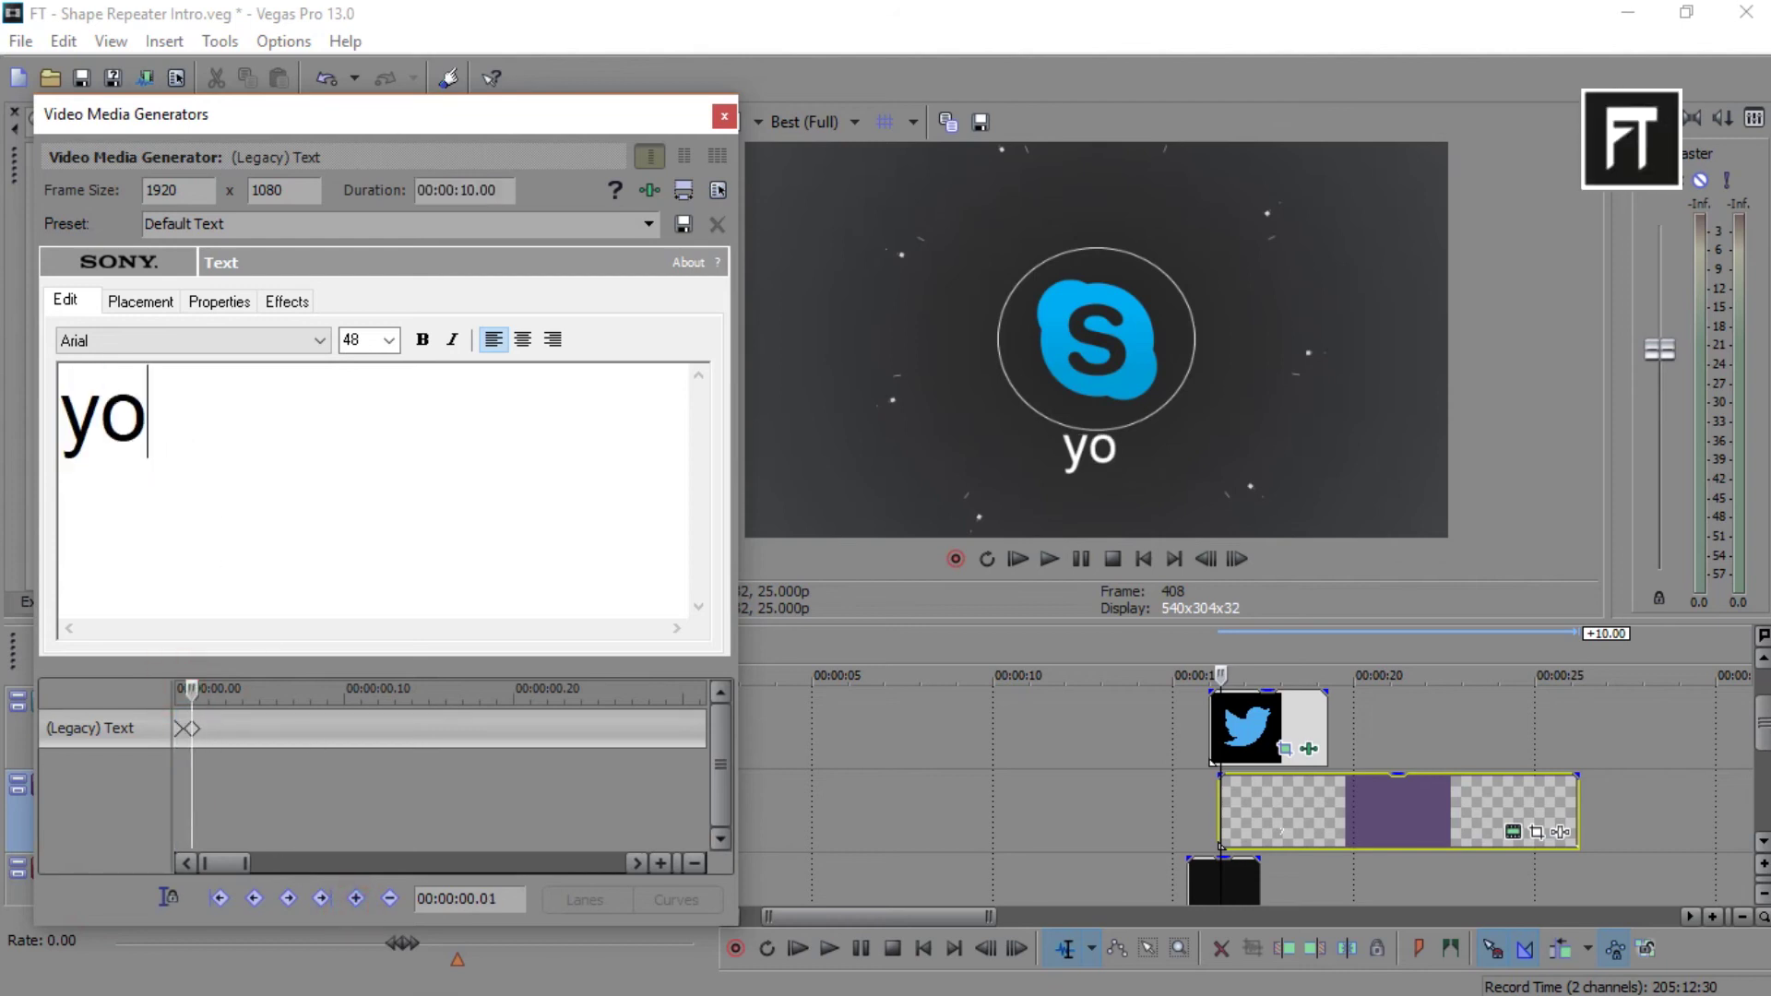
pyautogui.write('our nam')
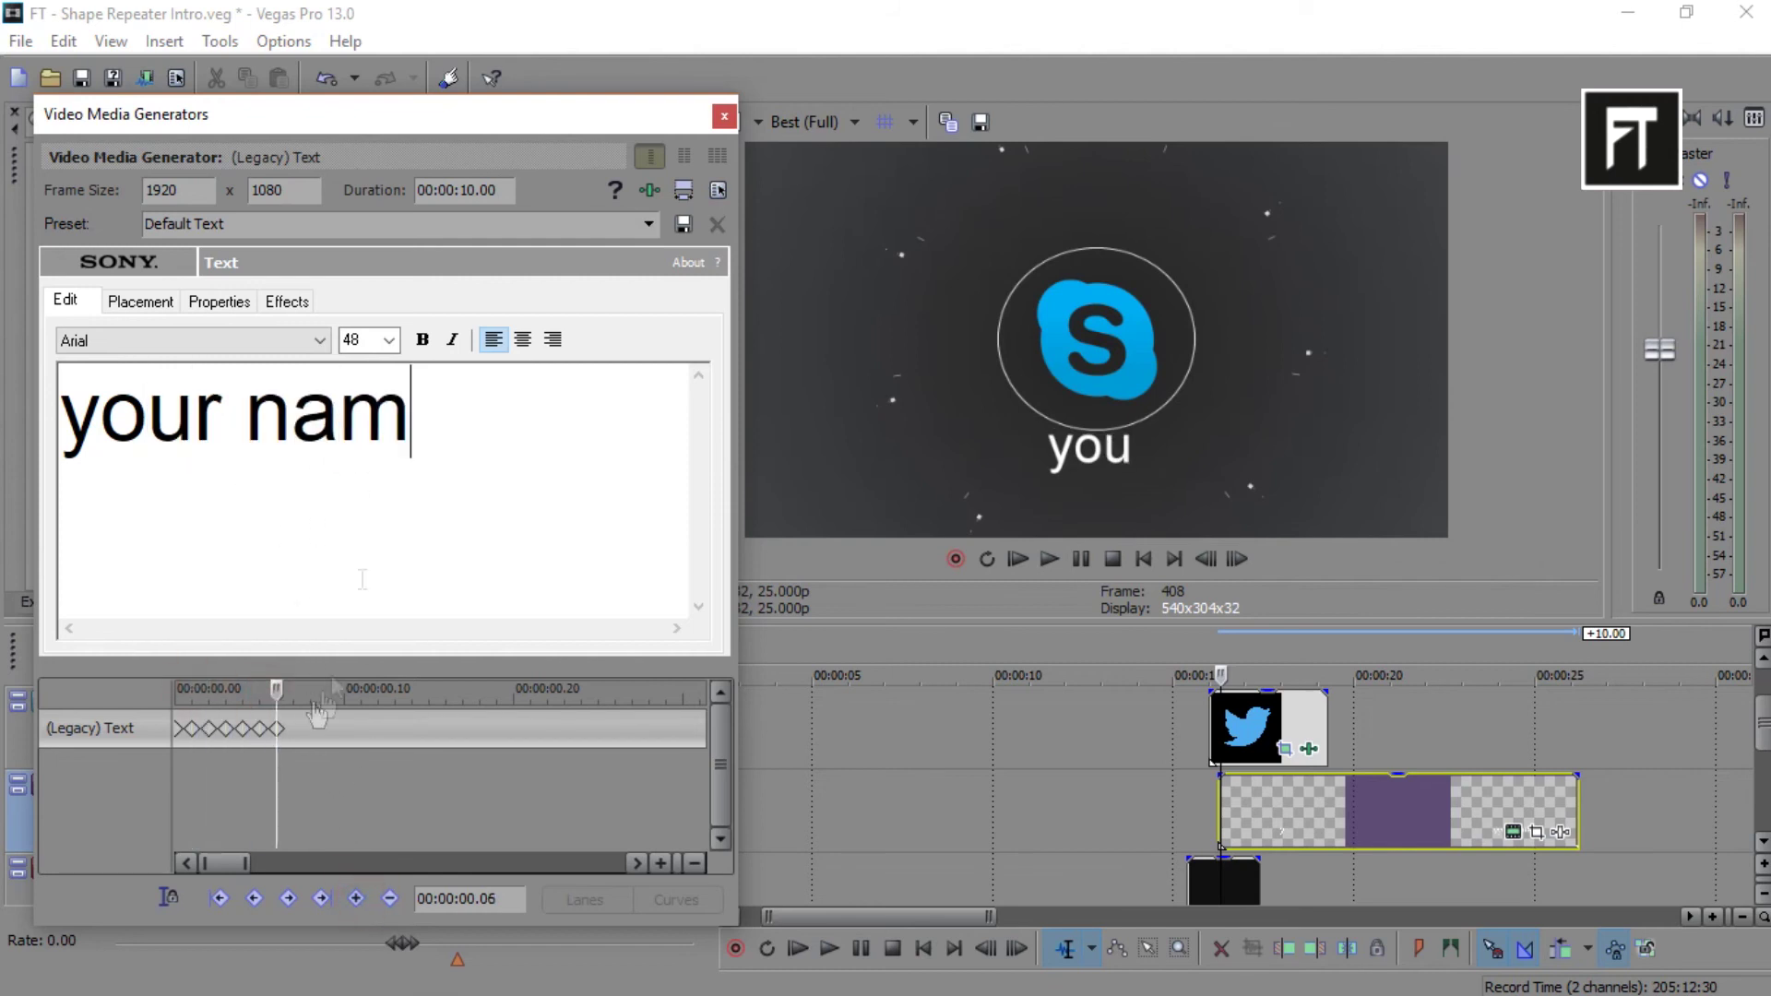
pyautogui.press('Right')
pyautogui.write('w')
pyautogui.press('BackSpace')
# - Finish 'your name' with the final e, close the text generator, and scrub to preview it
pyautogui.write('e')
pyautogui.click(725, 118)
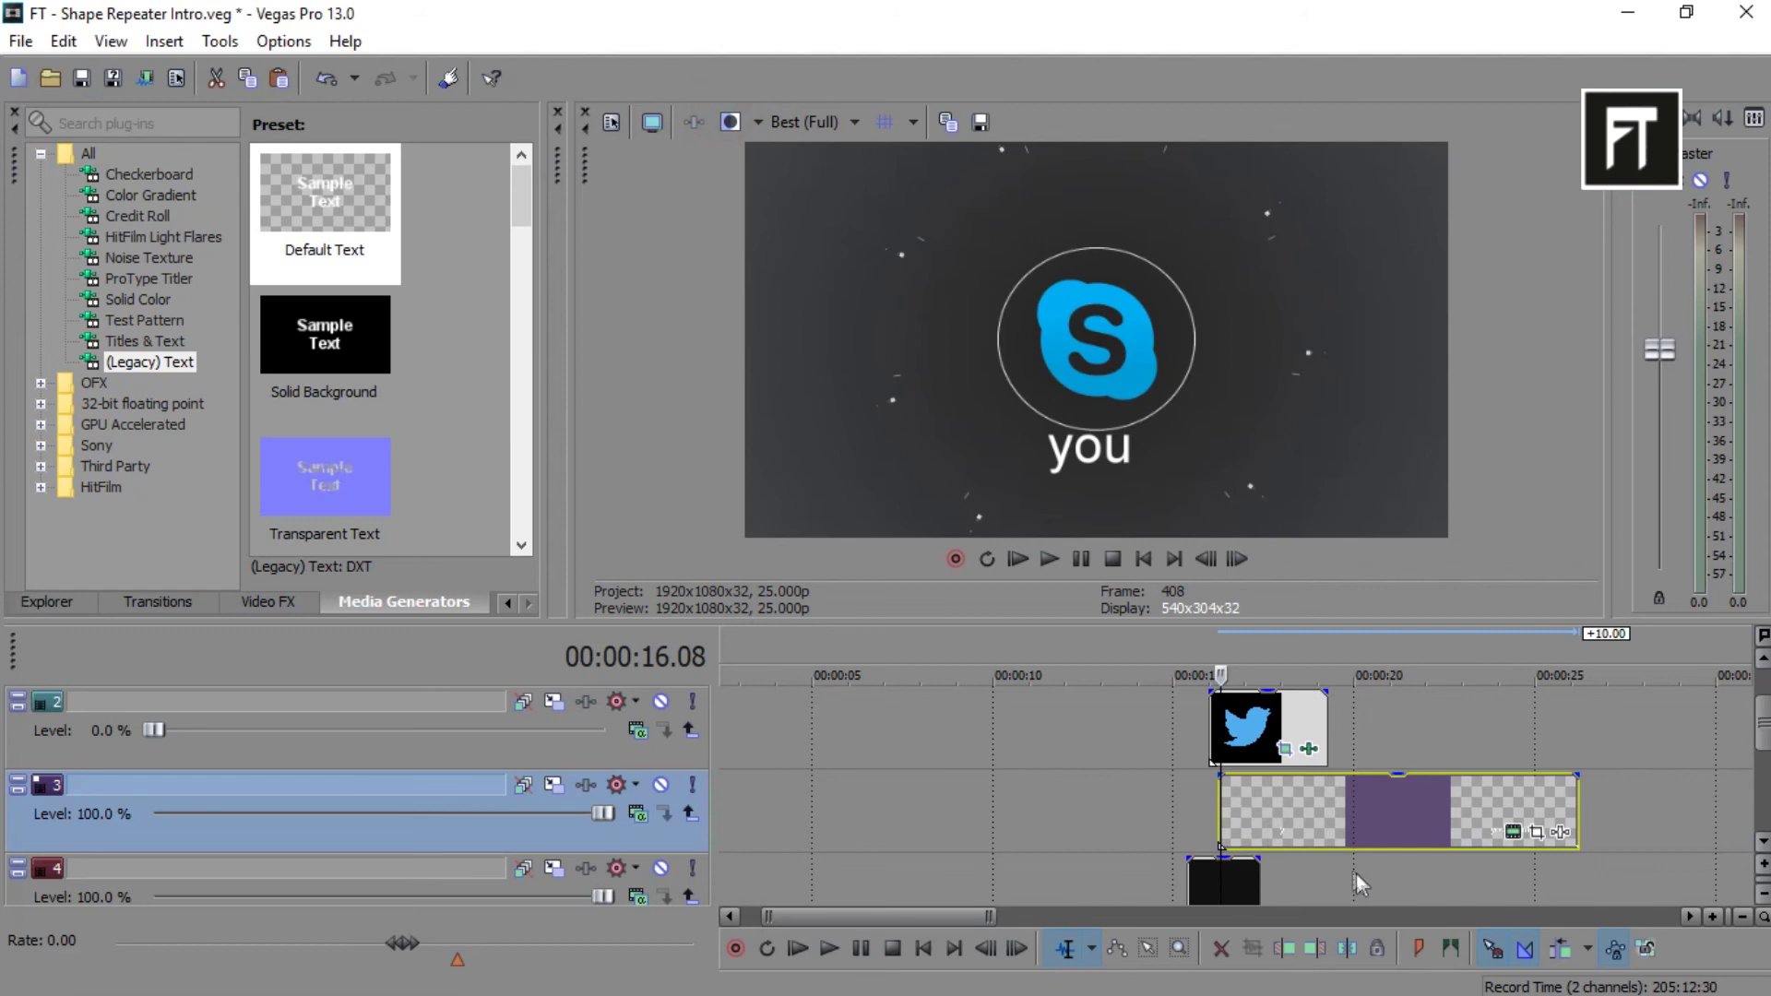
pyautogui.scroll(3, 1310, 812)
pyautogui.moveTo(1224, 715); pyautogui.dragTo(1332, 715)
pyautogui.scroll(-4, 1099, 732)
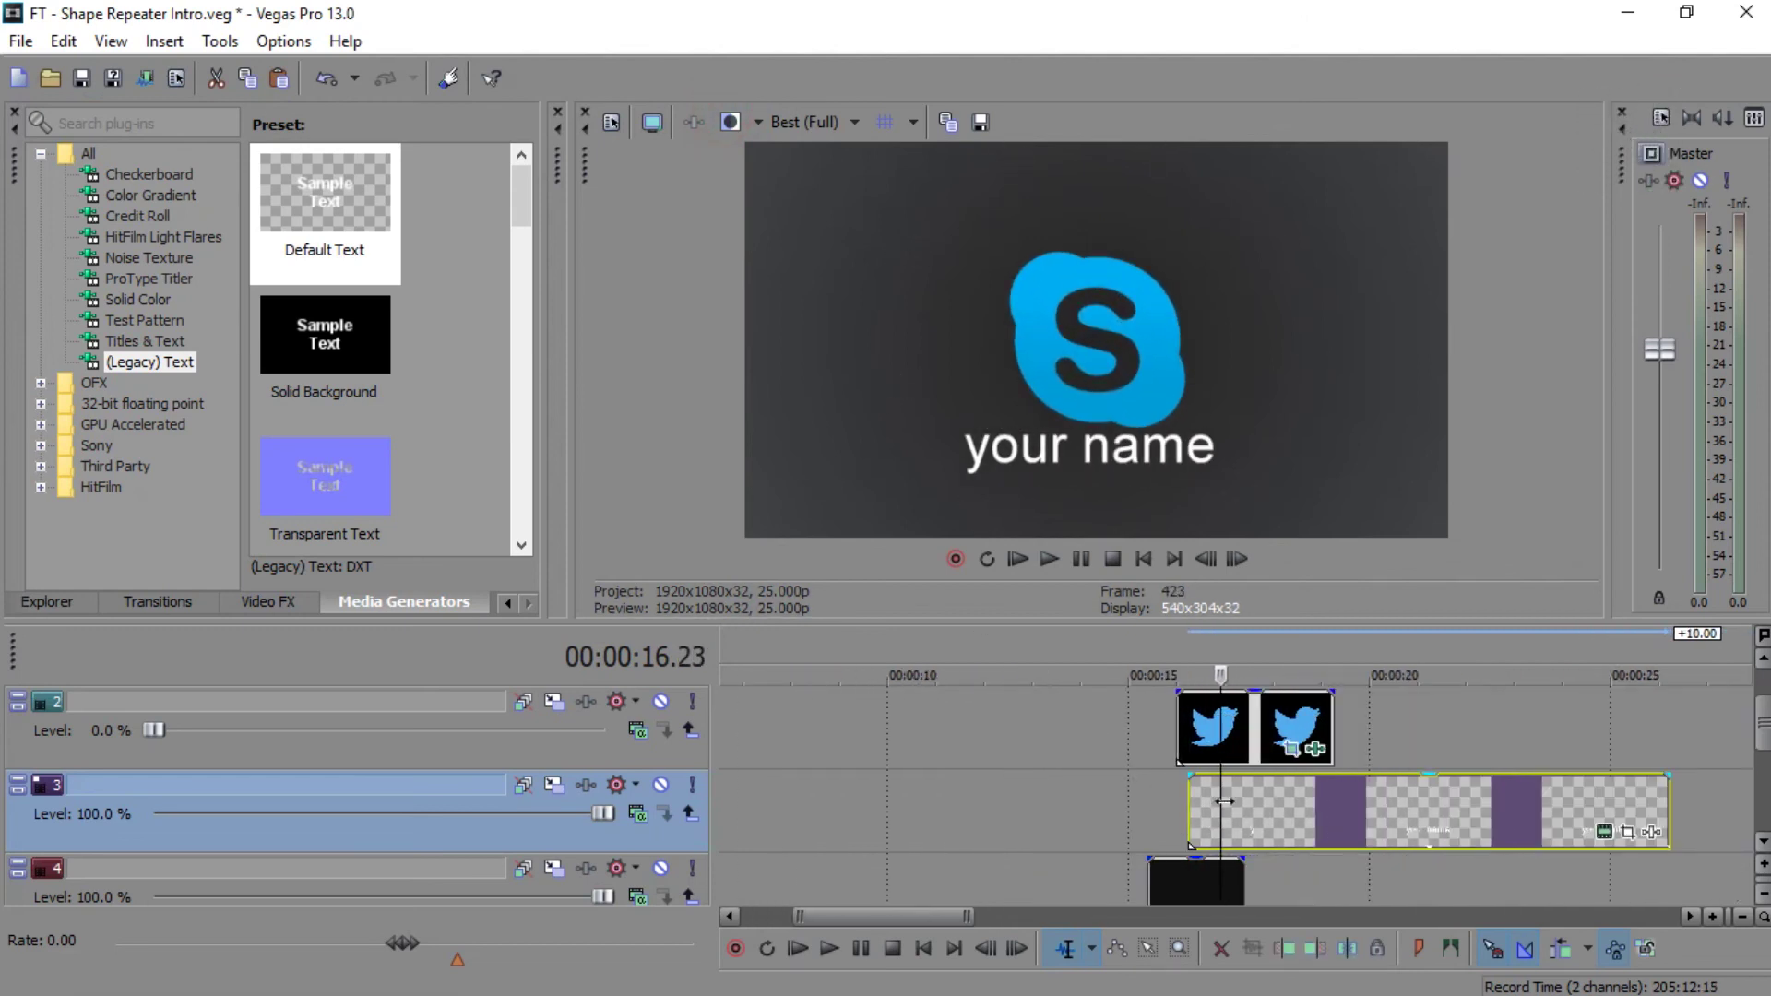
# - Rewind before the logo reveal and play the intro through to review it
pyautogui.moveTo(1224, 801); pyautogui.dragTo(1119, 810)
pyautogui.click(1049, 559)
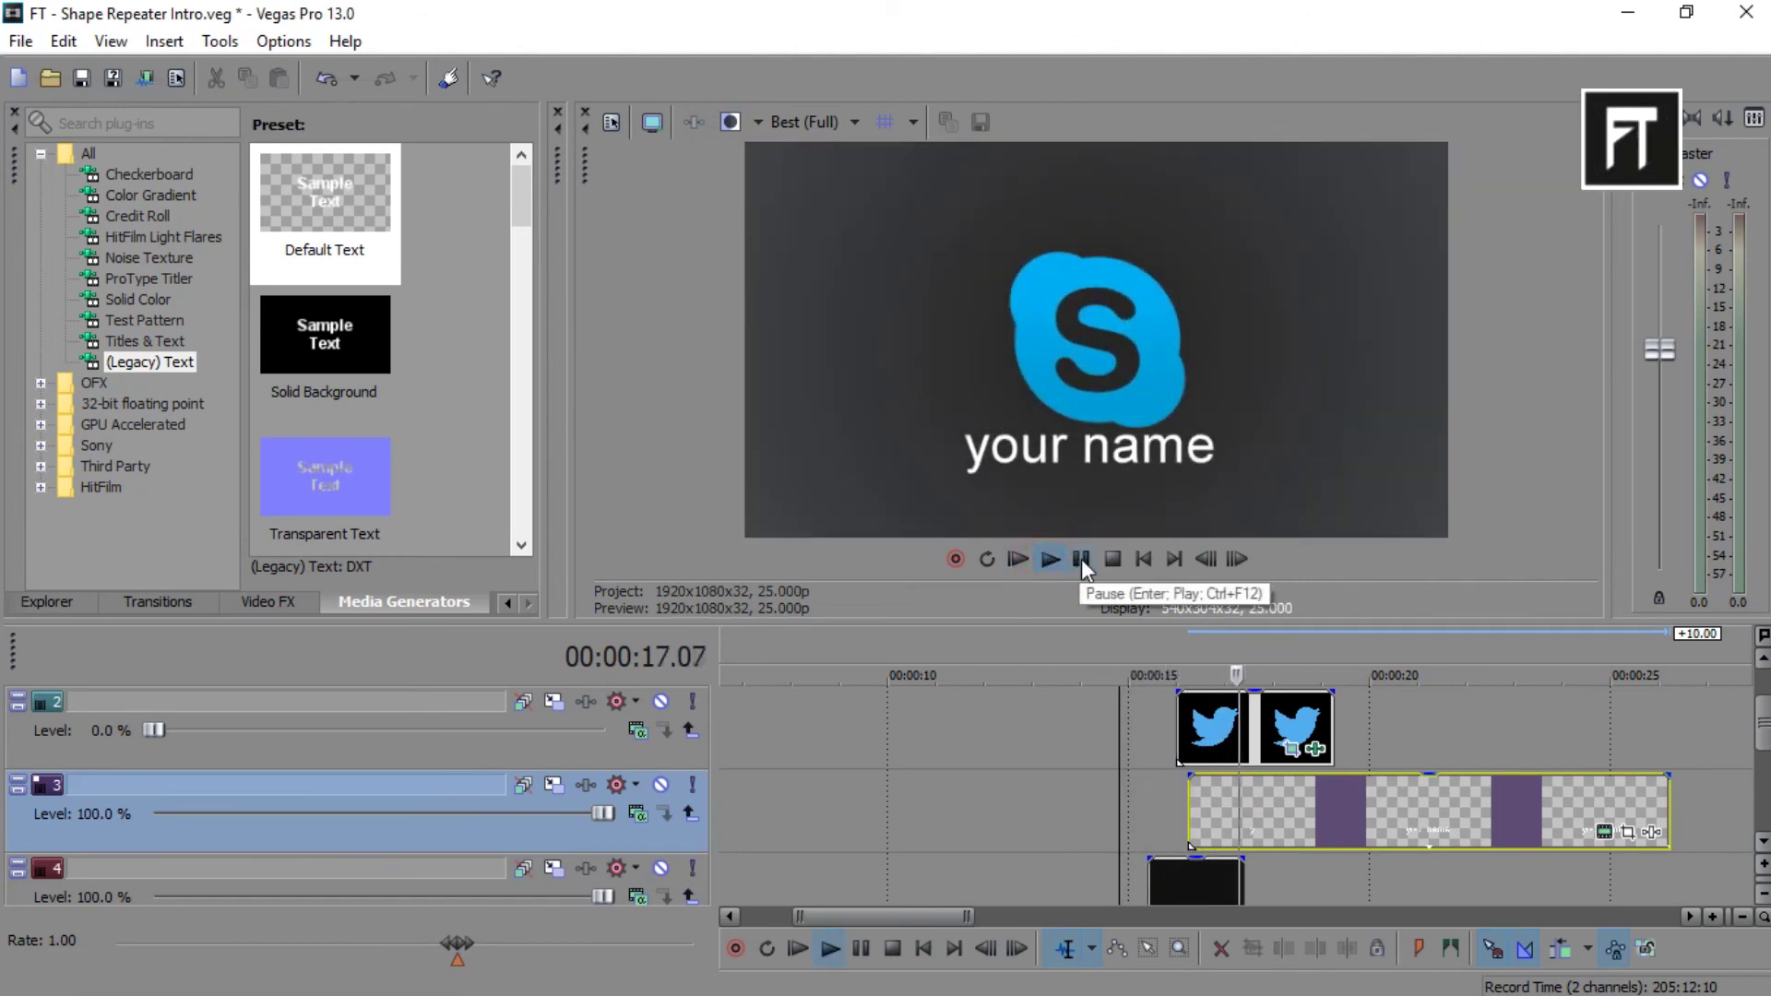
pyautogui.click(1081, 559)
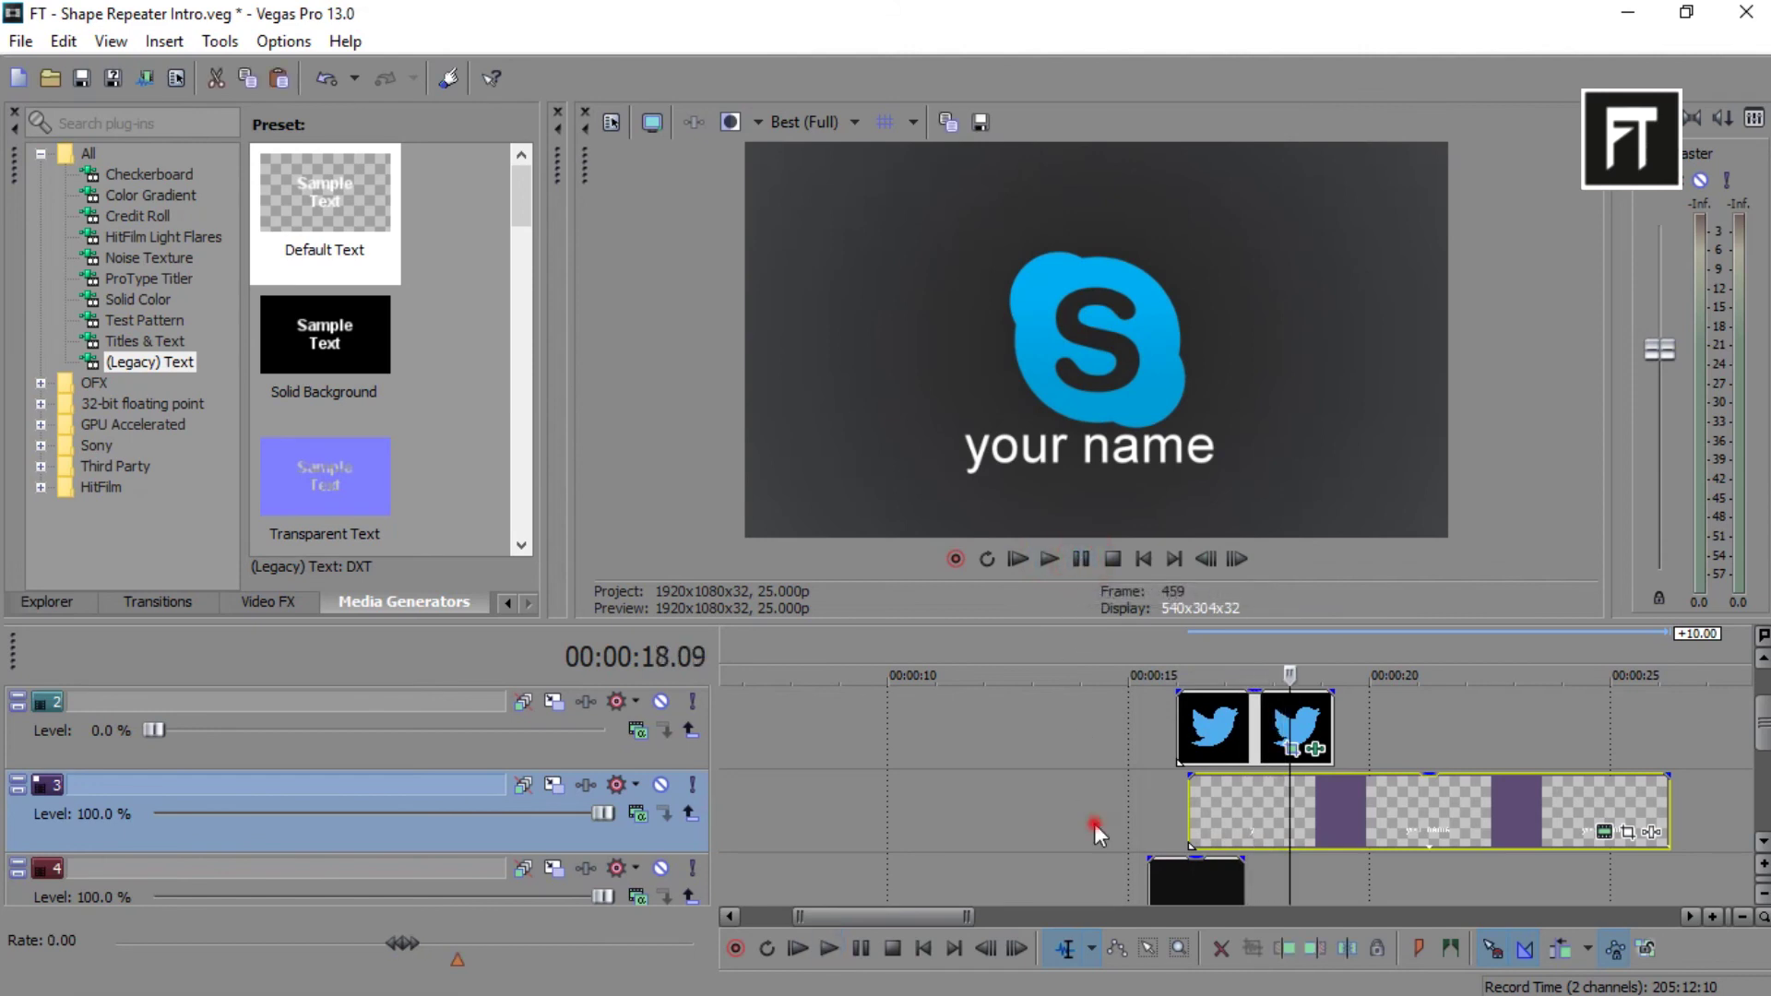